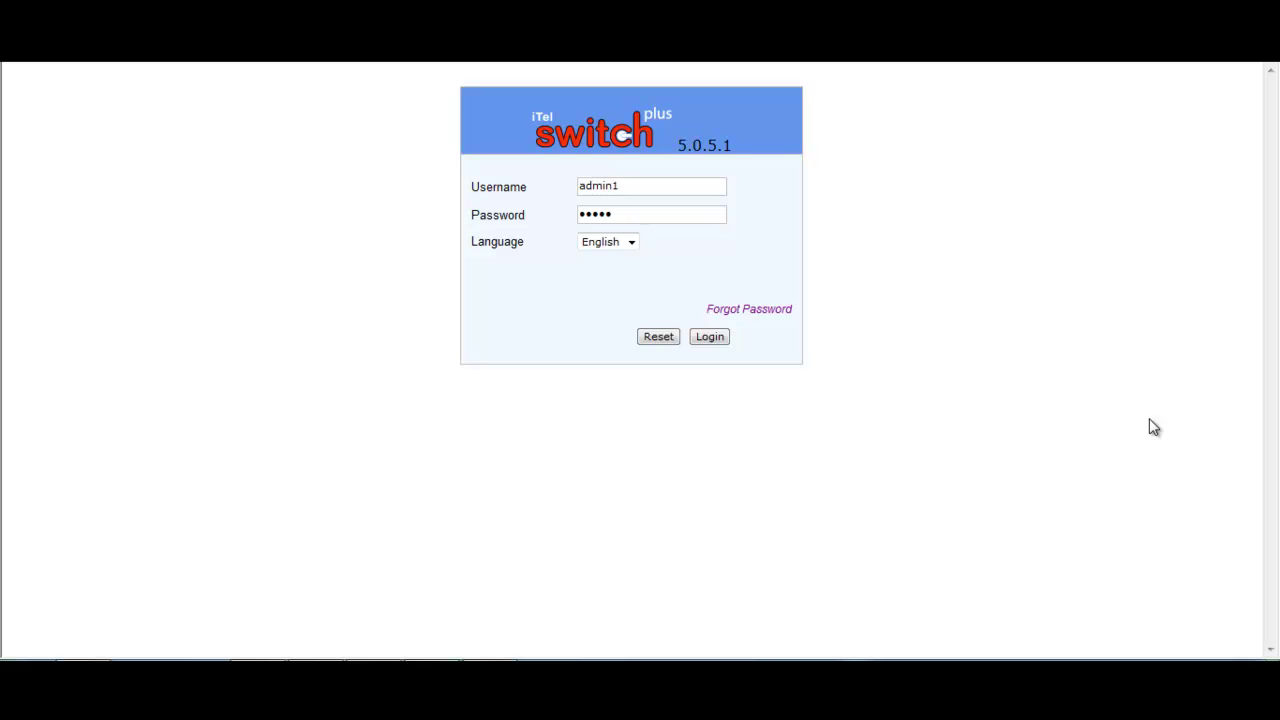
# Log in to the switch admin panel and expand the Manage PIN menu
pyautogui.click(709, 336)
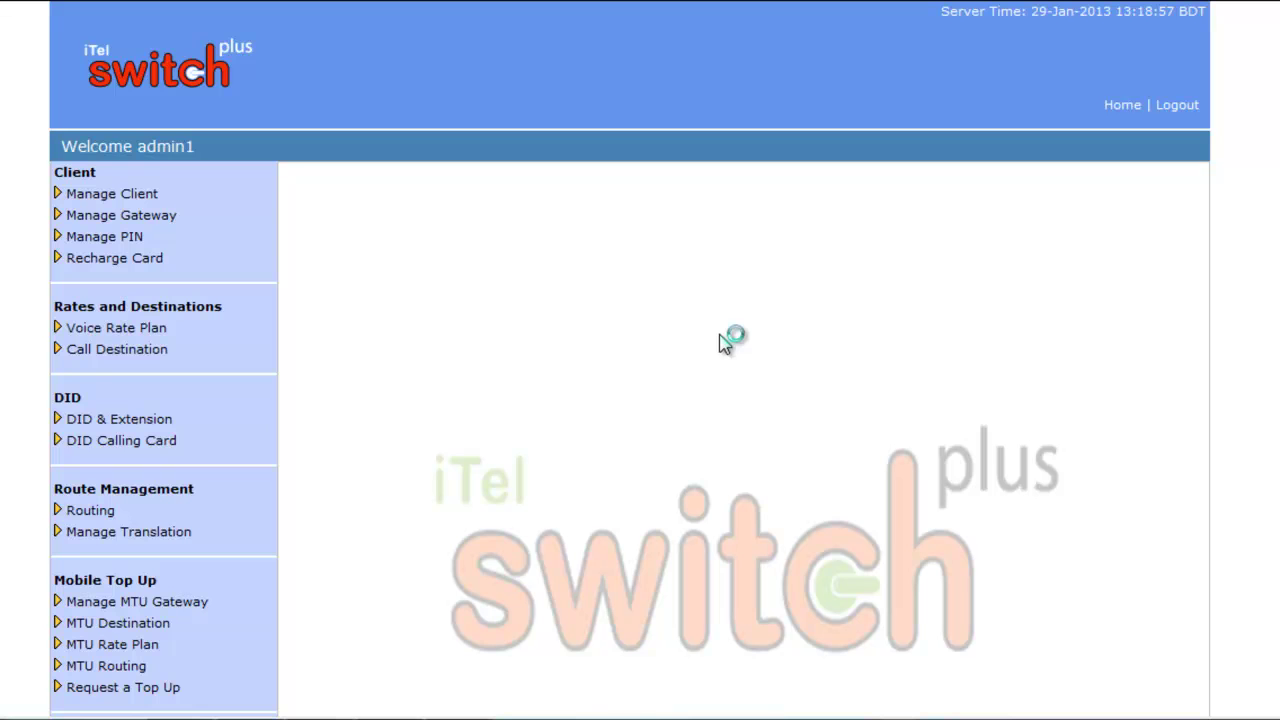
pyautogui.click(109, 237)
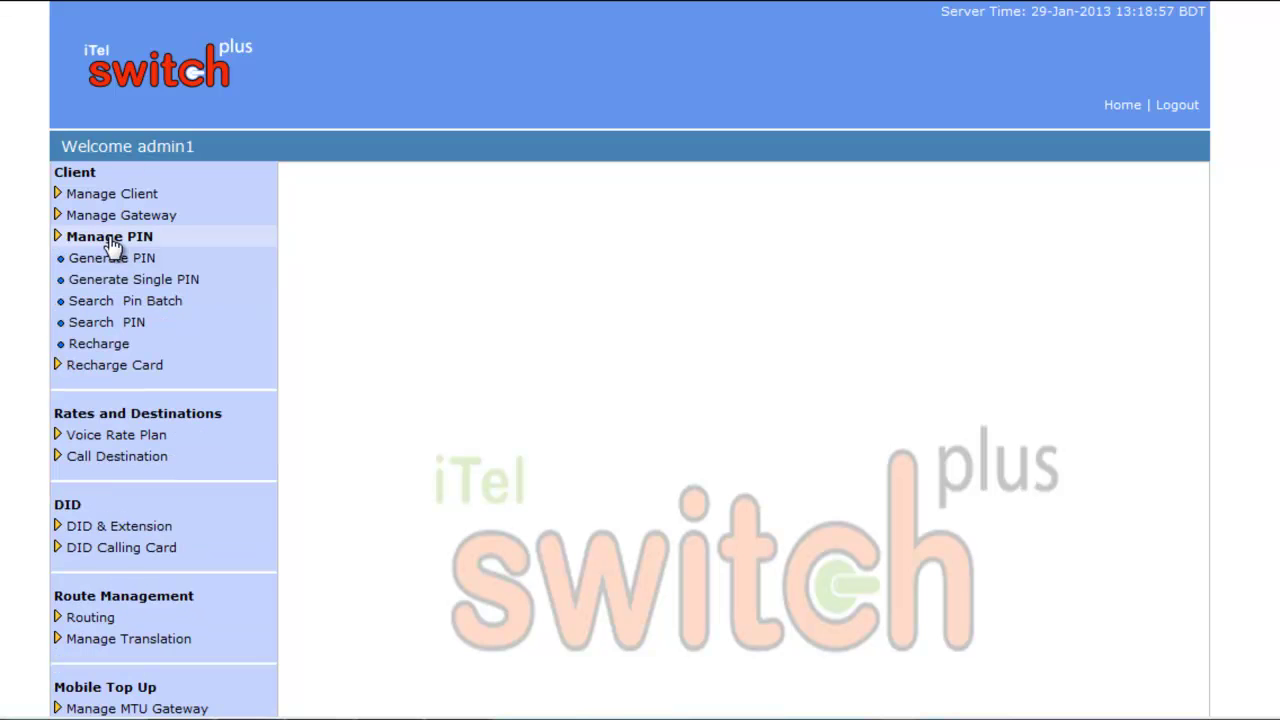
# Start a Generate PIN batch named 'ksa kamal' with PIN prefix 5 and 10 PINs
pyautogui.click(116, 258)
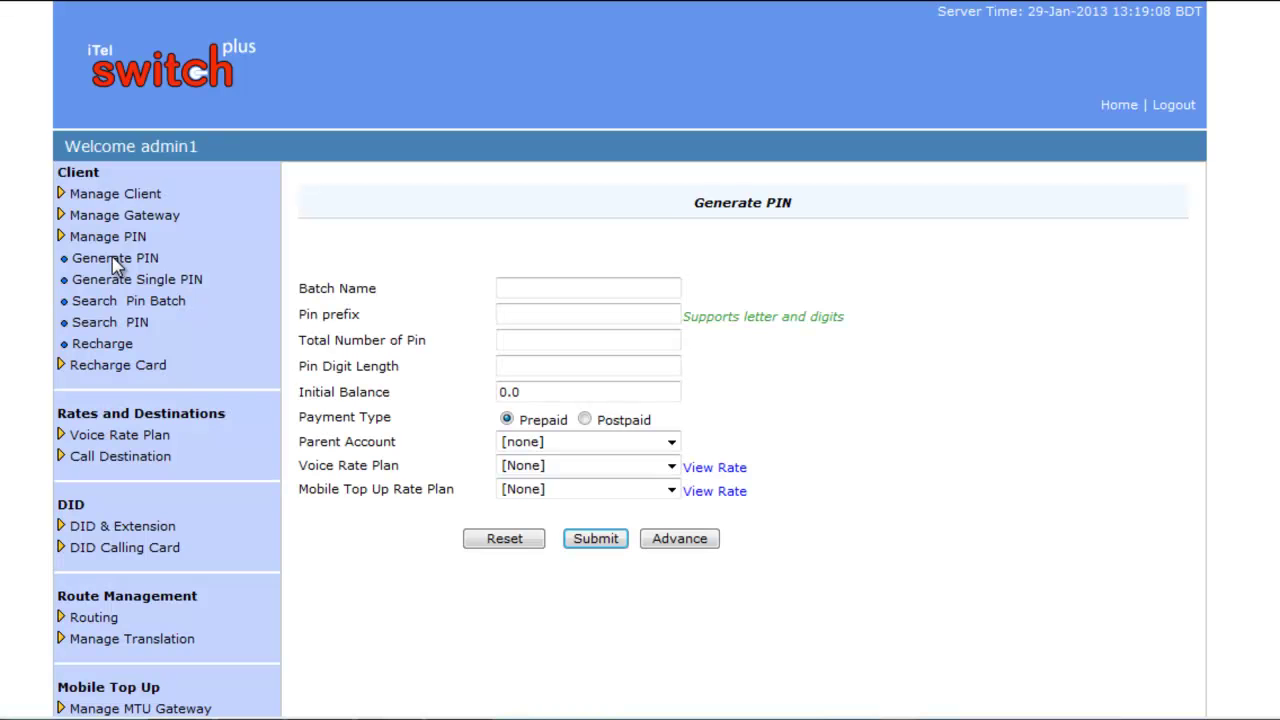
pyautogui.click(516, 291)
pyautogui.write('ksa kamal')
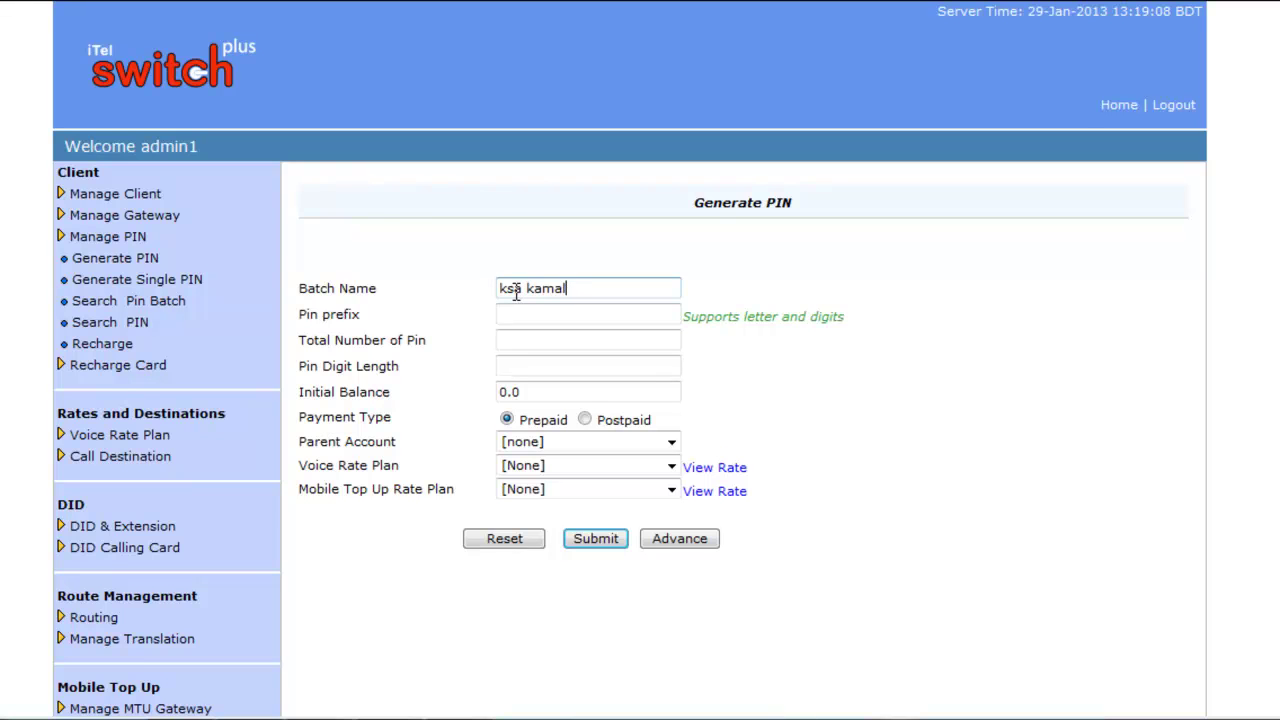
pyautogui.click(518, 310)
pyautogui.write('5')
pyautogui.click(530, 339)
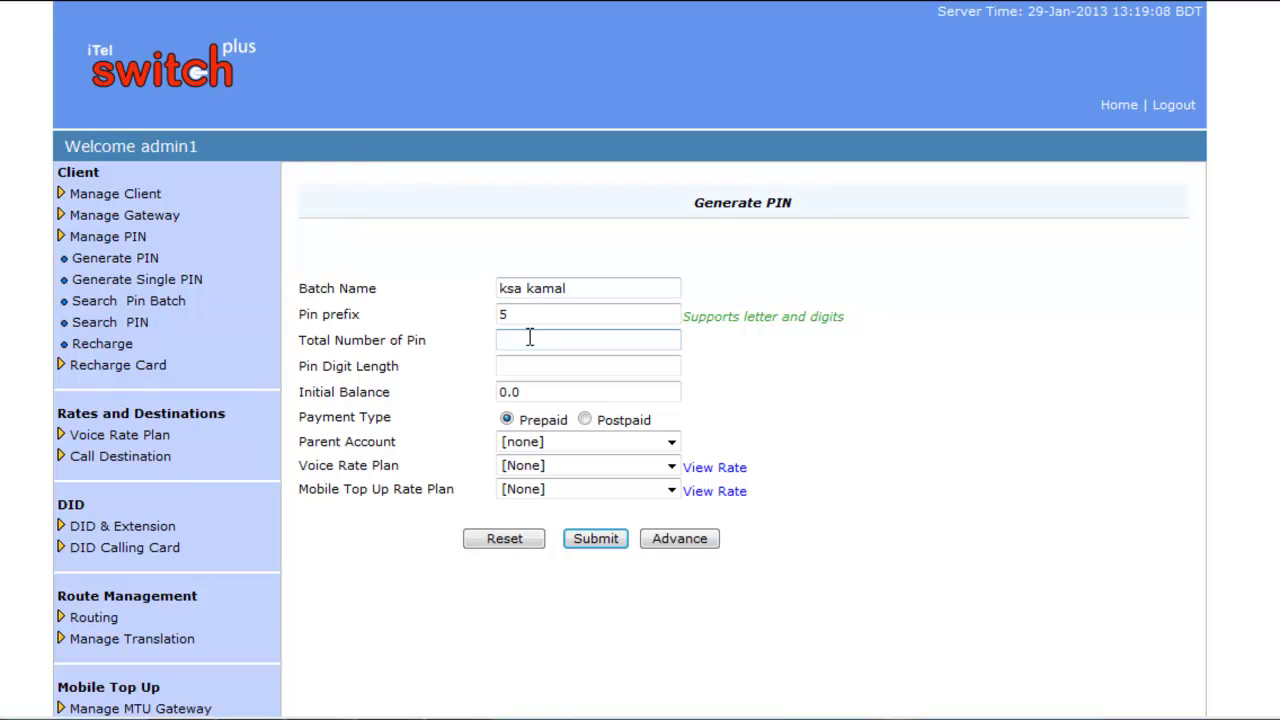
pyautogui.write('10')
# Set the PIN digit length to 8 and the initial balance to 50
pyautogui.click(557, 364)
pyautogui.write('8')
pyautogui.press('Tab')
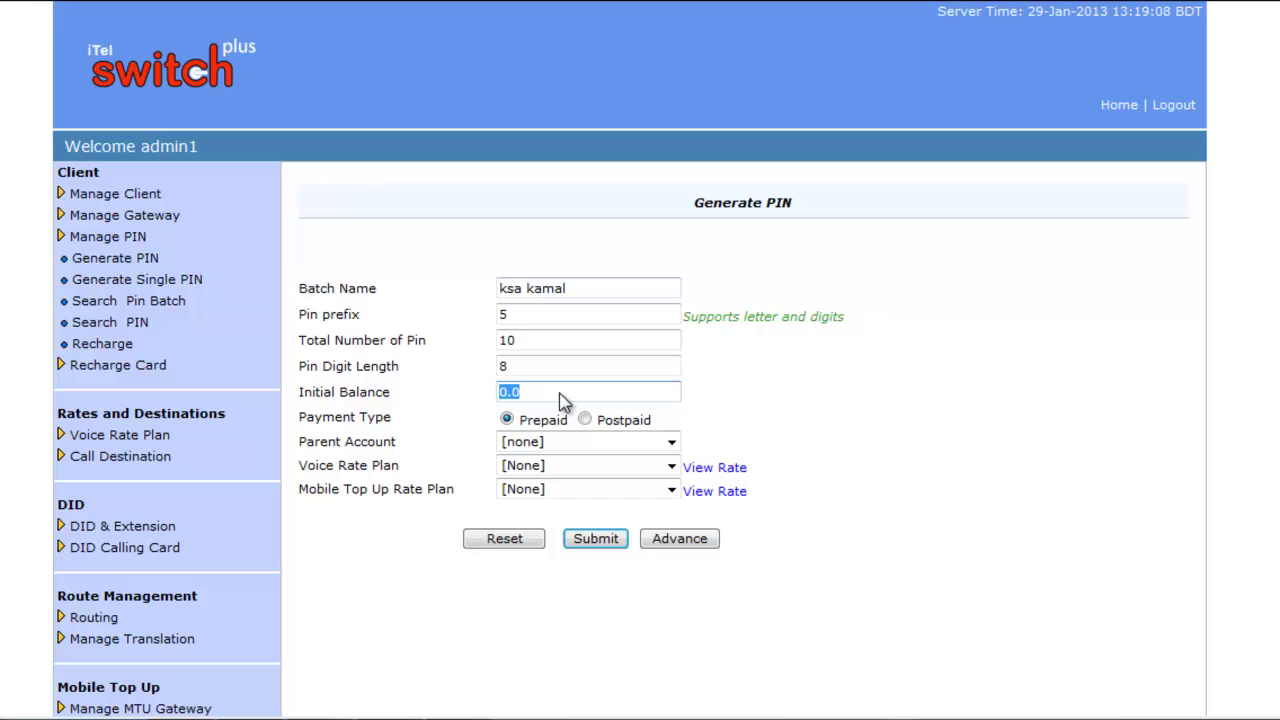
pyautogui.click(561, 393)
pyautogui.press('BackSpace')
pyautogui.press('BackSpace')
pyautogui.press('BackSpace')
pyautogui.write('50')
# Keep parent account [none]; choose Test rate Plan for voice and MTU new rate for mobile top-up
pyautogui.click(672, 443)
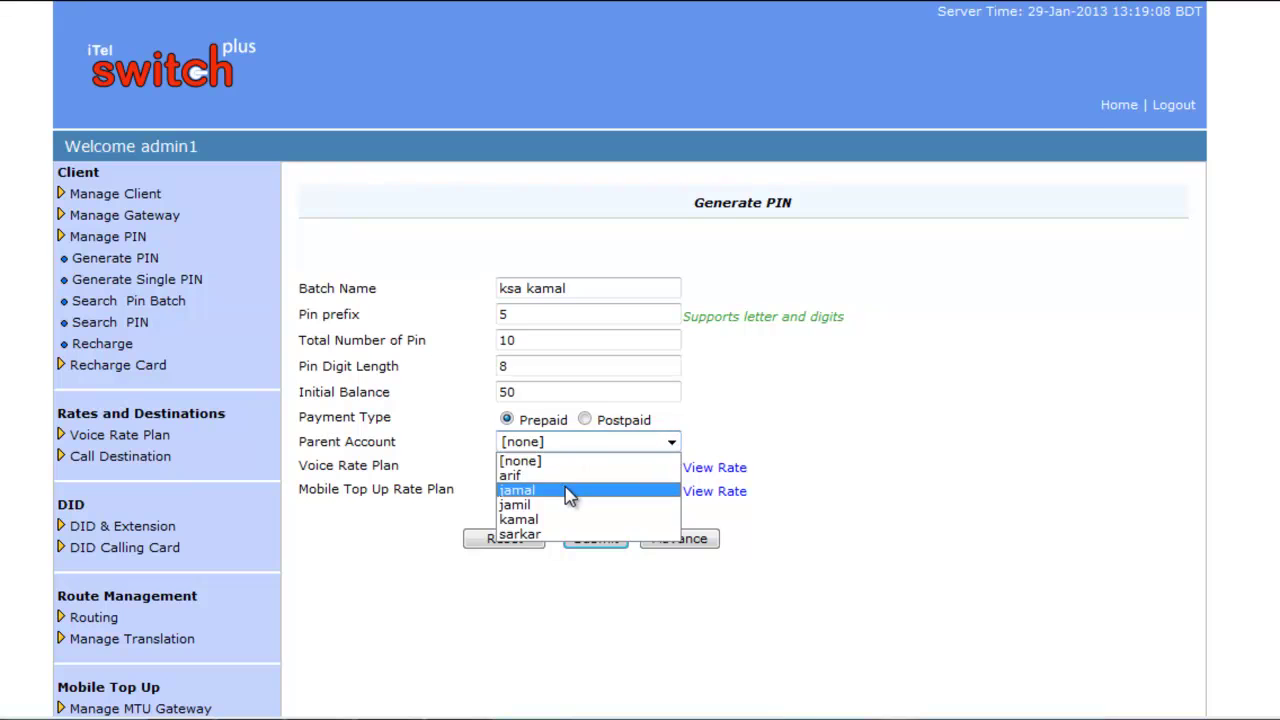
pyautogui.click(772, 403)
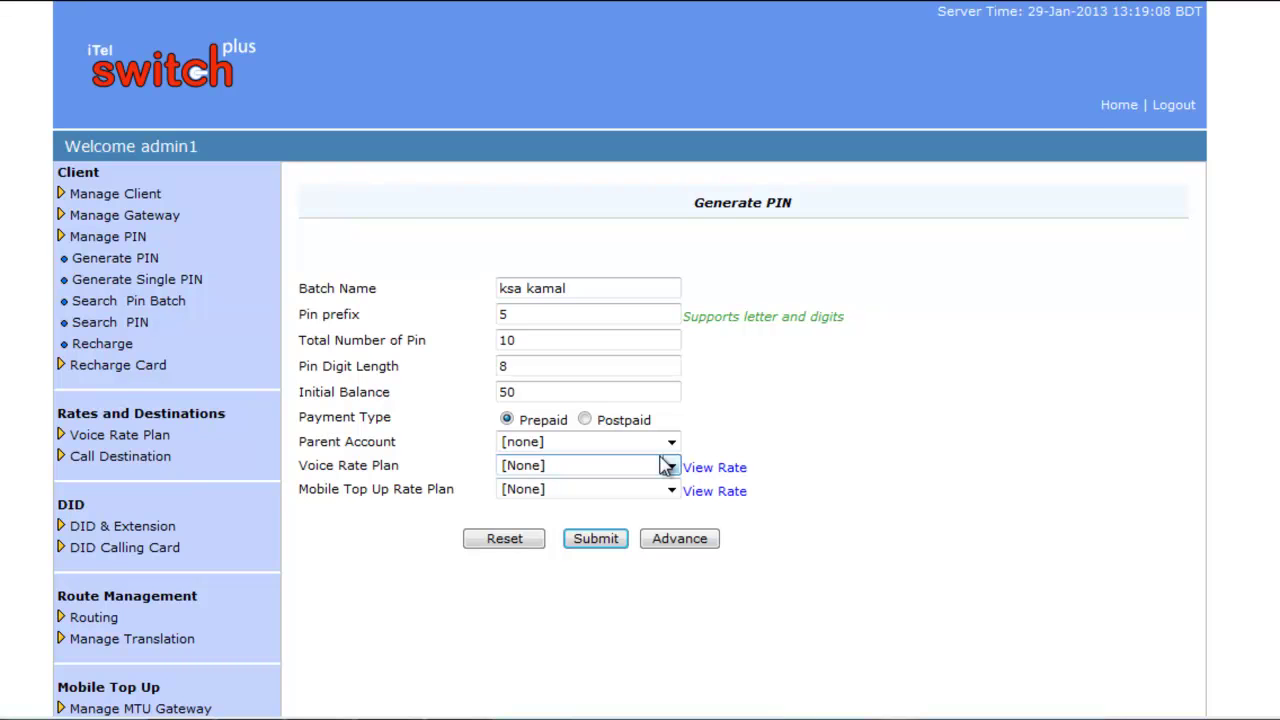
pyautogui.click(667, 467)
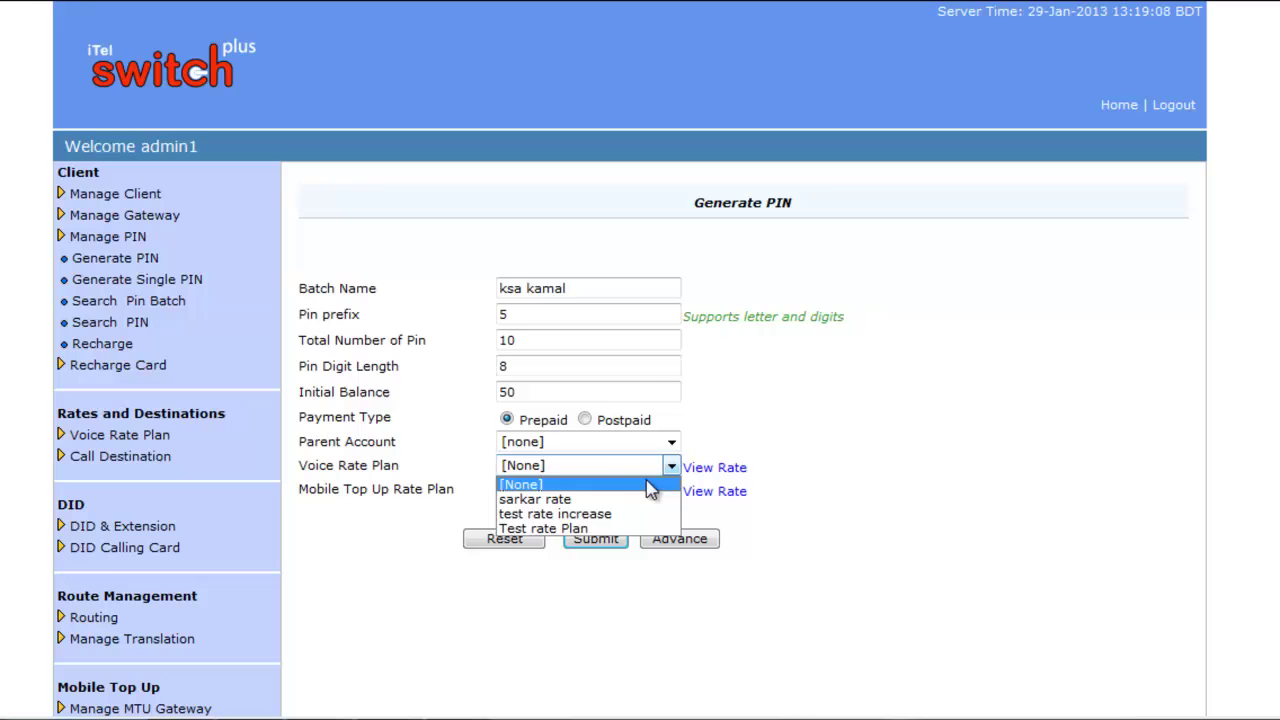
pyautogui.click(560, 528)
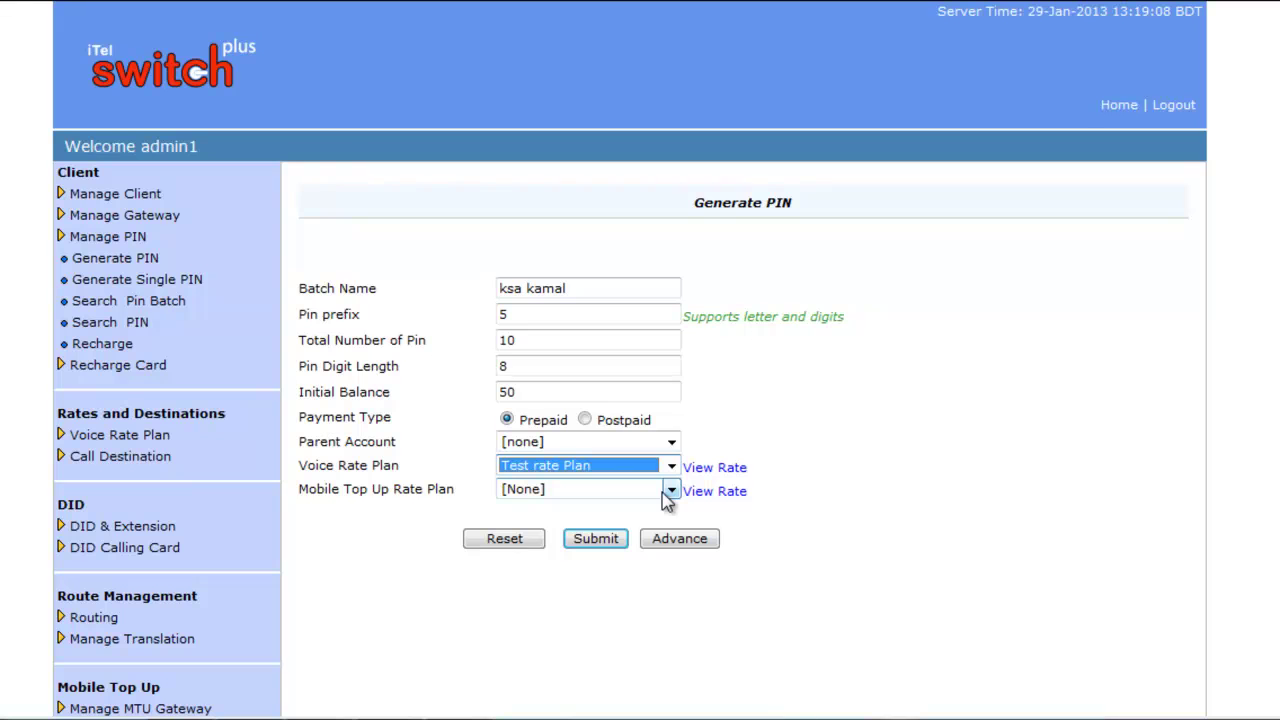
pyautogui.click(665, 492)
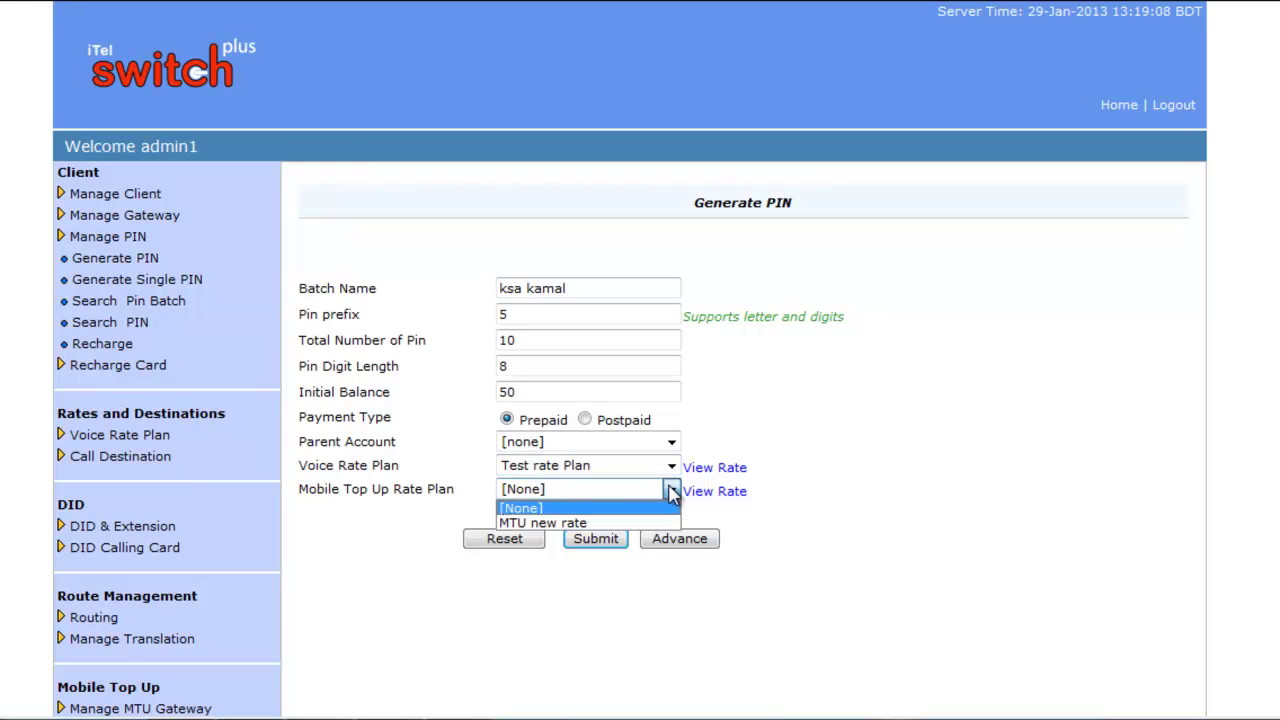
pyautogui.click(585, 524)
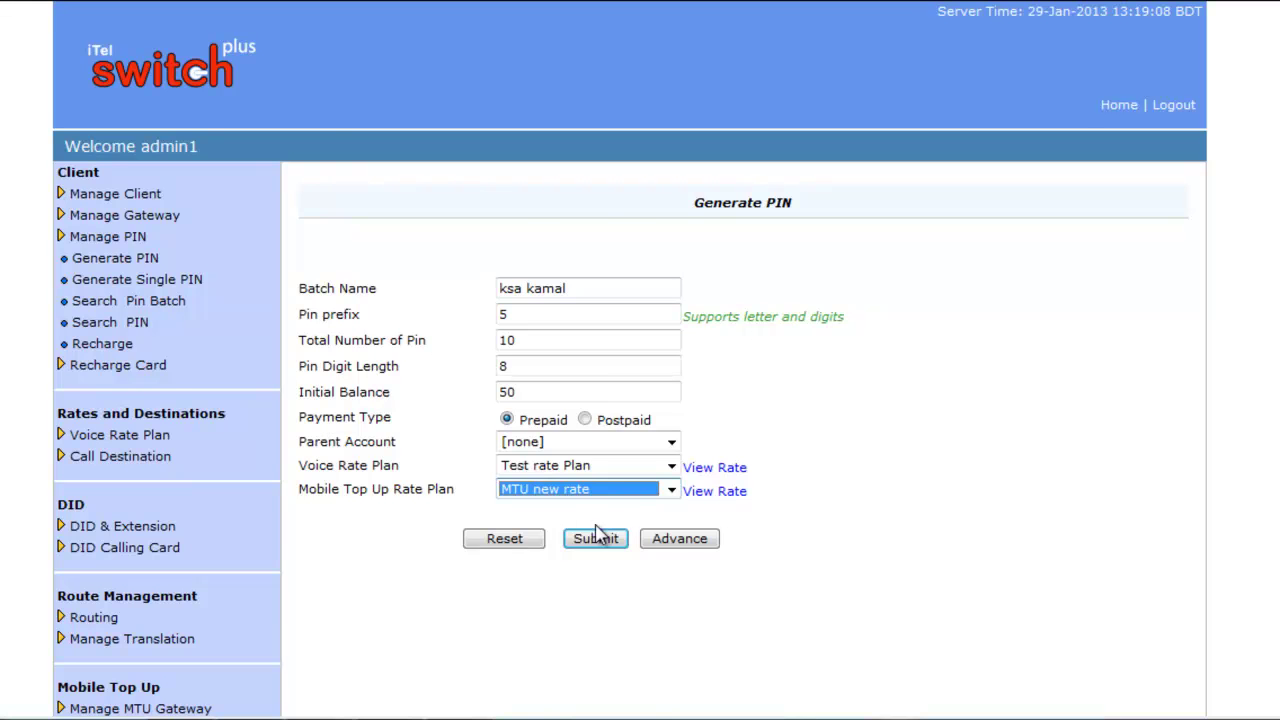
# Show the advanced settings, edit the Increase By percentage, and keep Pin Type Rechargeable
pyautogui.click(686, 541)
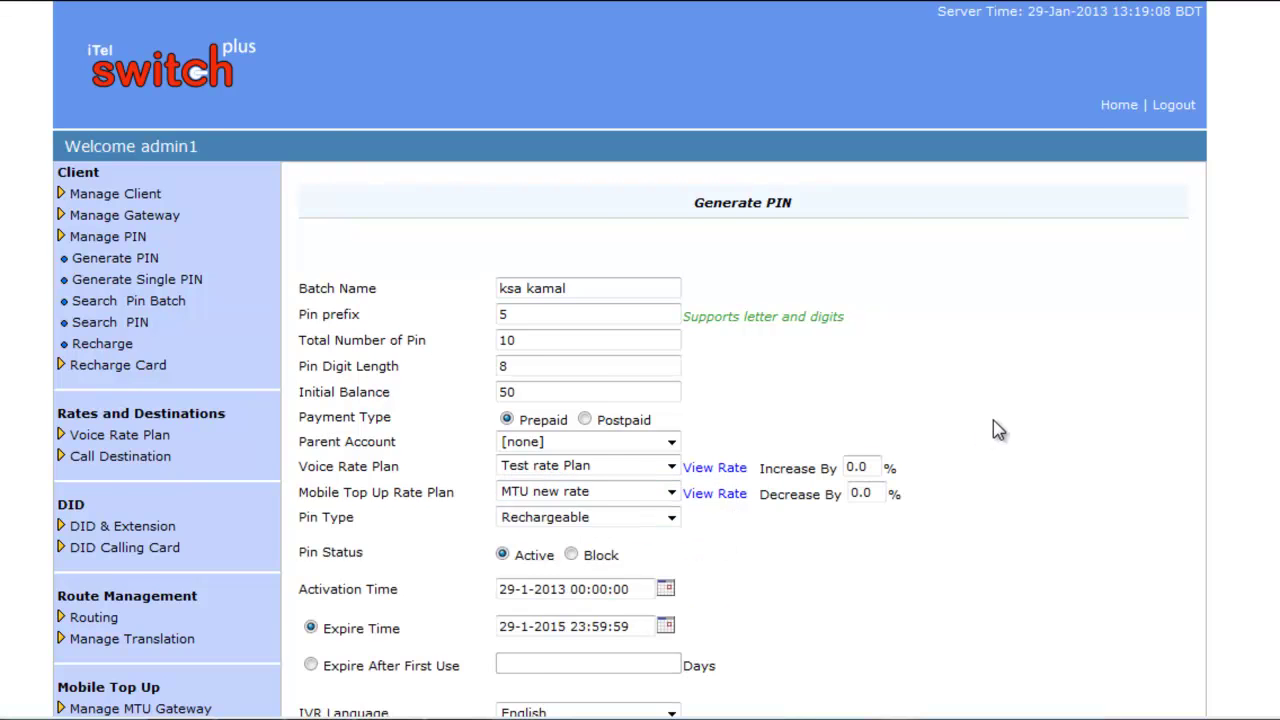
pyautogui.scroll(-2, 1018, 424)
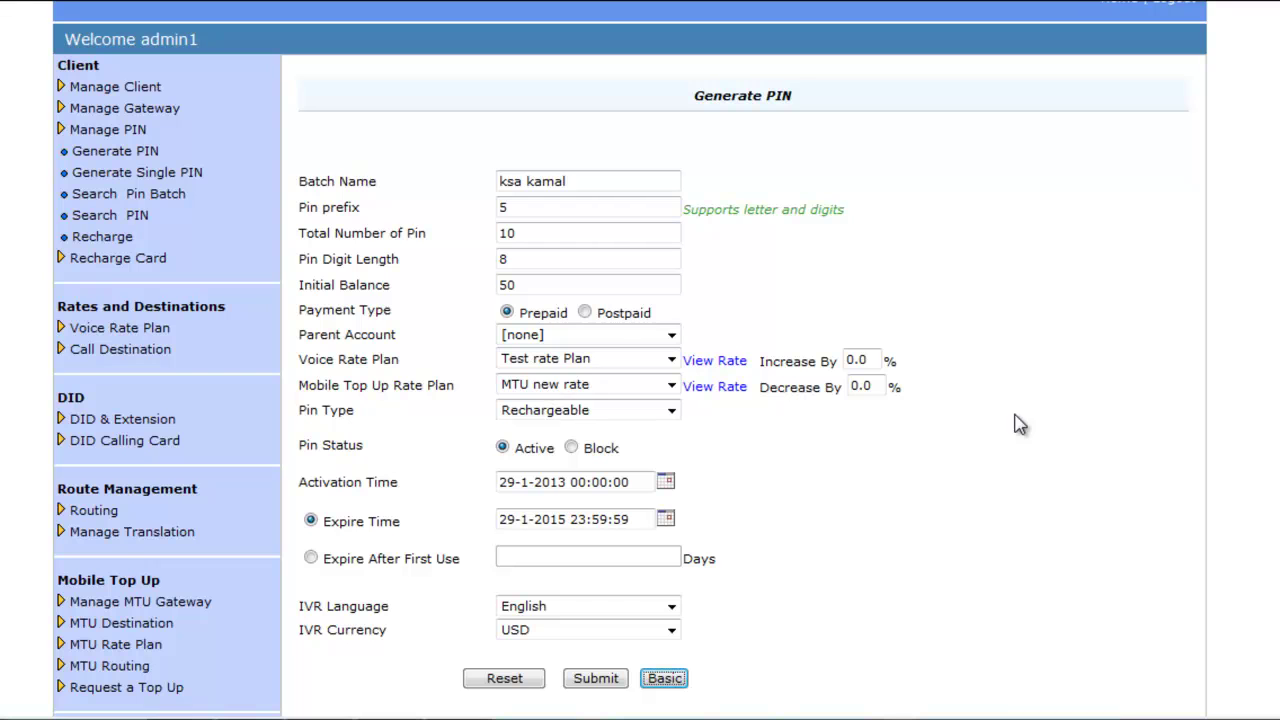
pyautogui.doubleClick(874, 360)
pyautogui.press('BackSpace')
pyautogui.write('1')
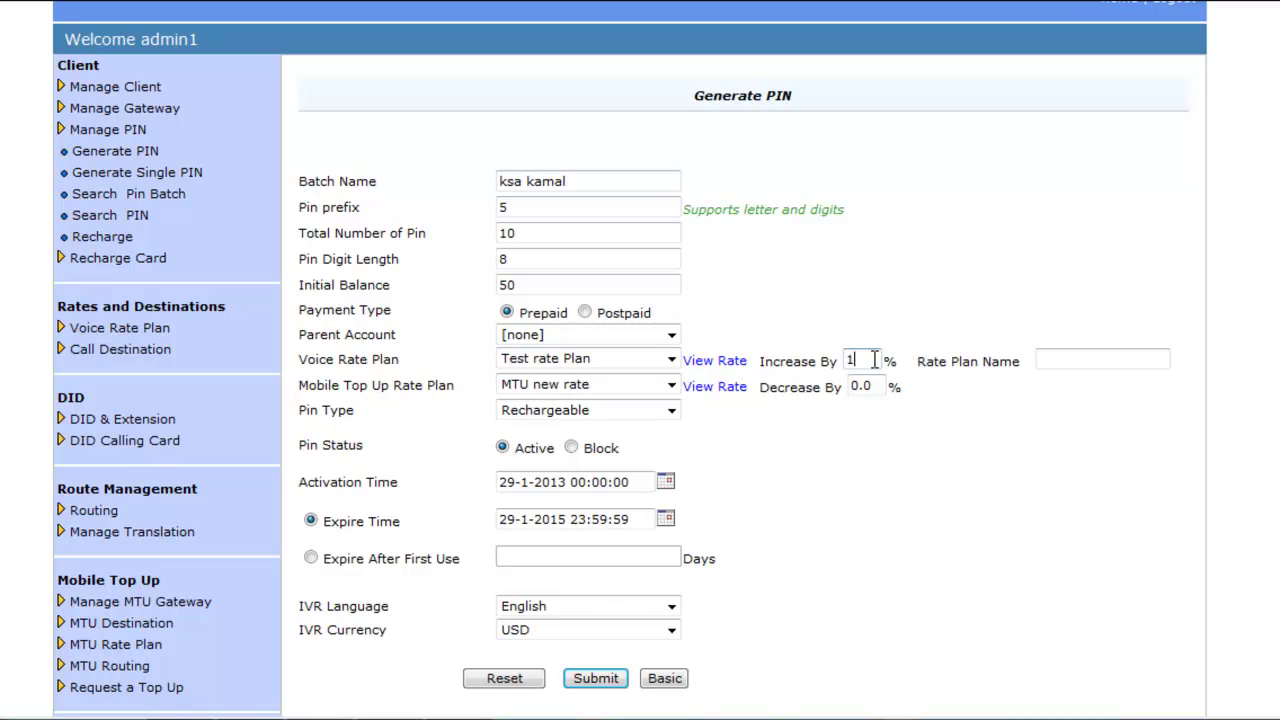
pyautogui.click(1102, 360)
pyautogui.click(851, 358)
pyautogui.press('BackSpace')
pyautogui.write('5')
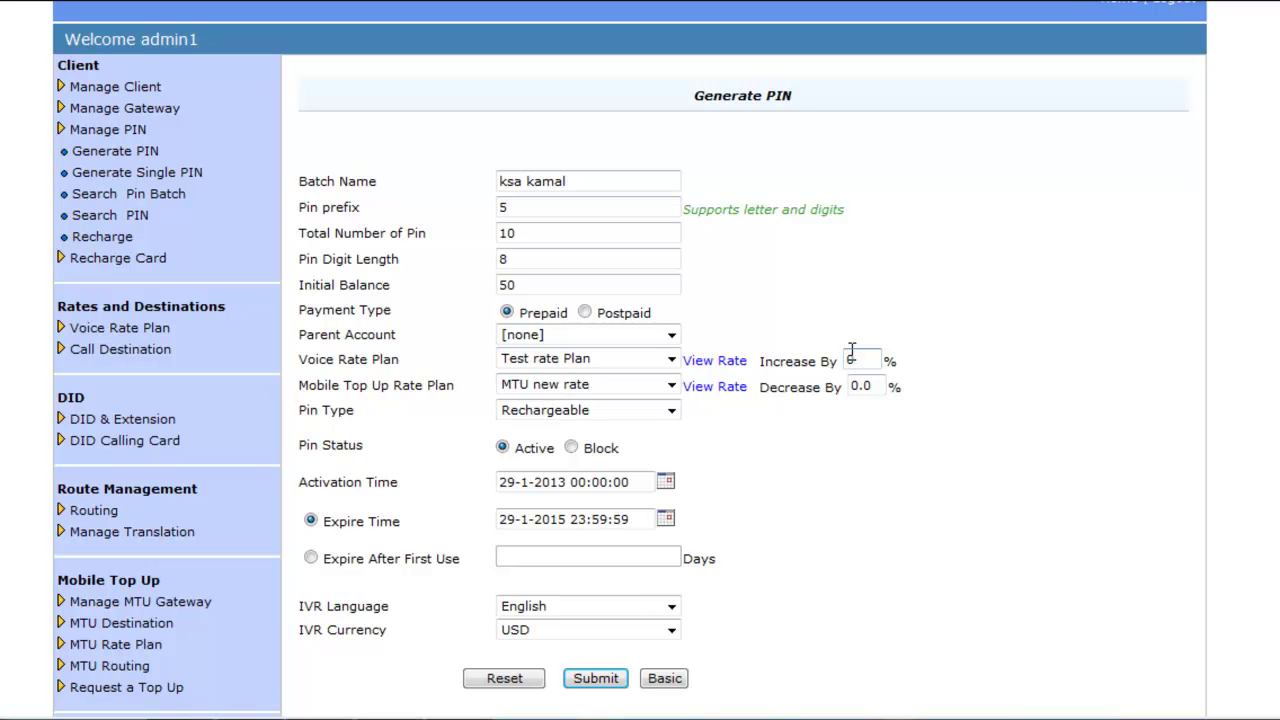
pyautogui.click(672, 413)
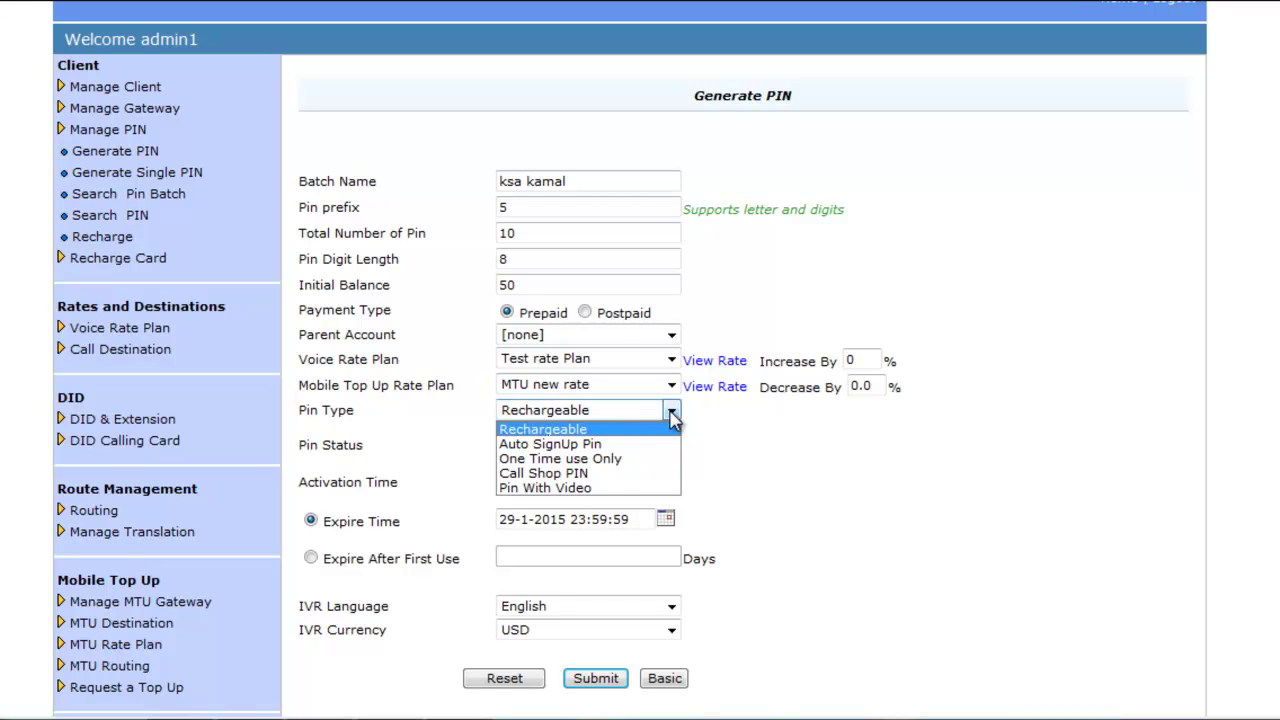
pyautogui.click(752, 442)
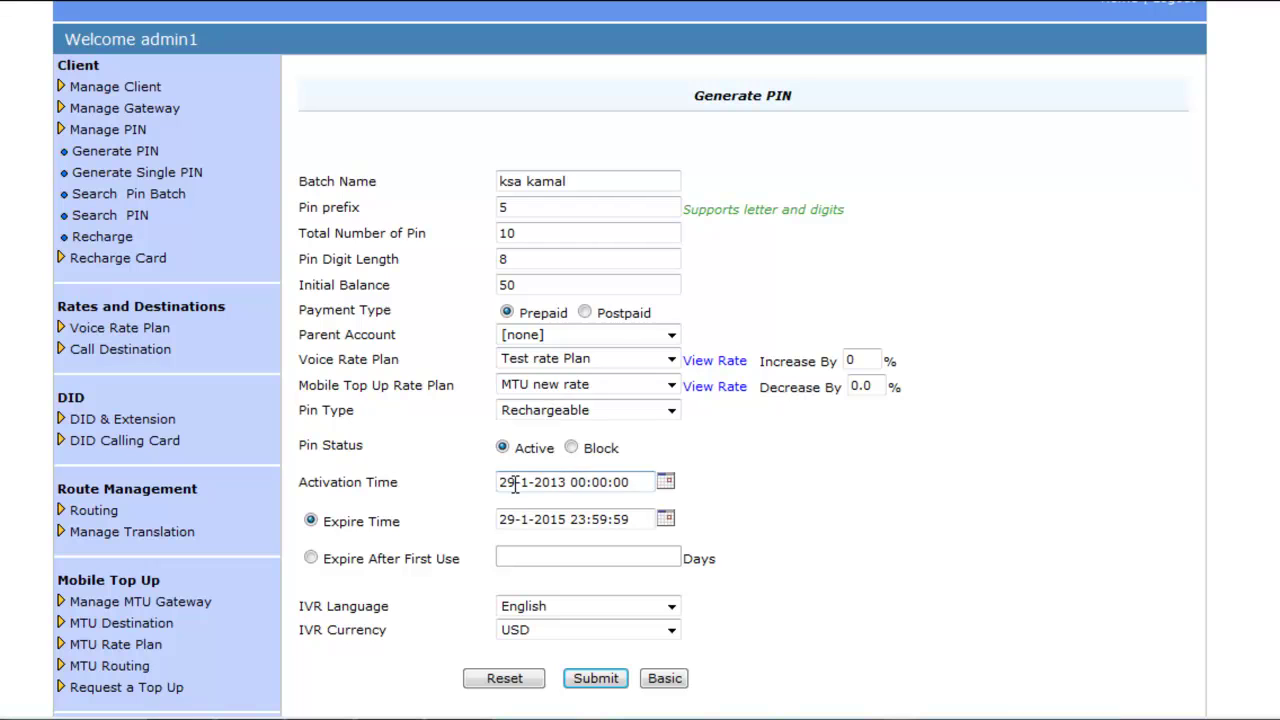
pyautogui.click(666, 482)
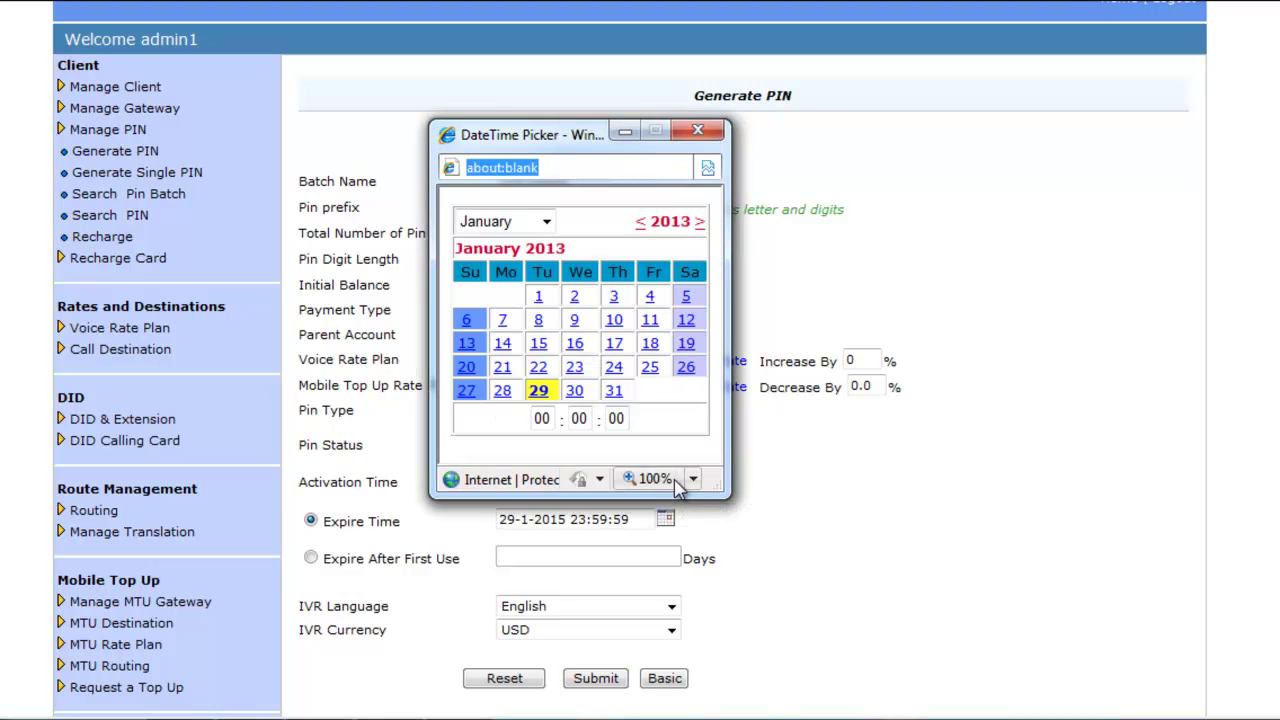
pyautogui.click(543, 394)
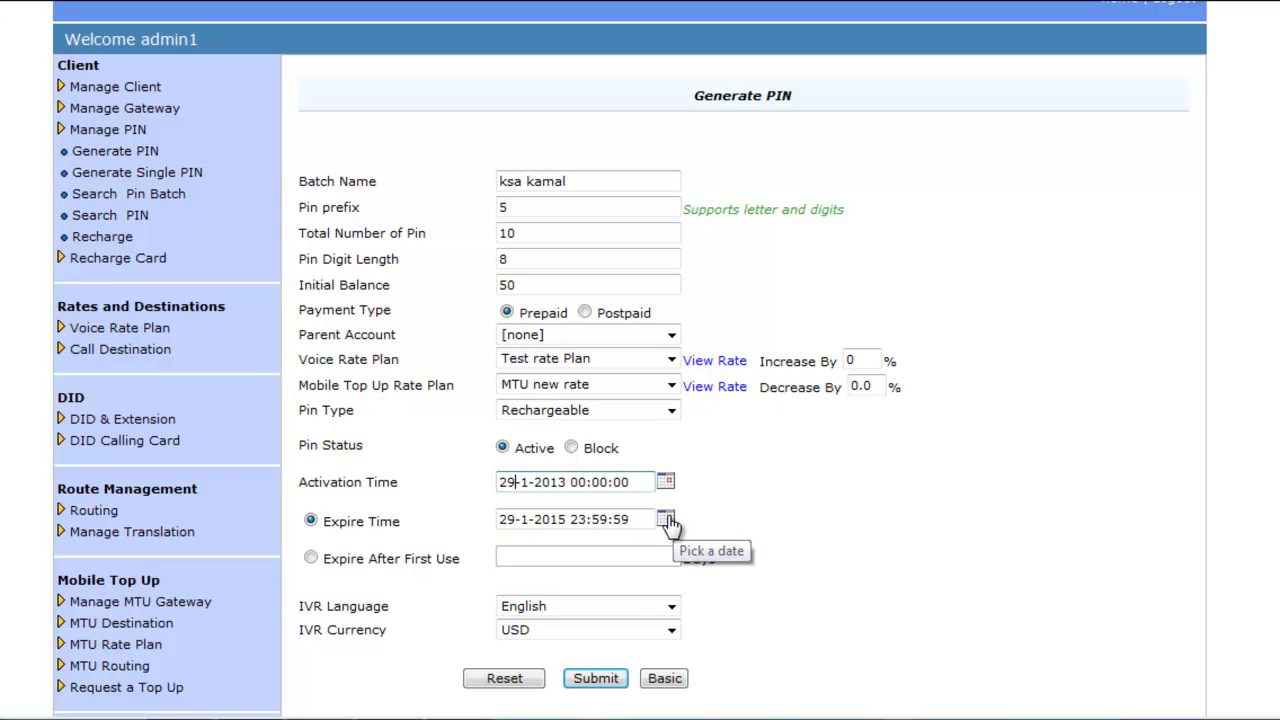
# Try Expire After First Use, then switch back to the fixed expiry time
pyautogui.click(311, 558)
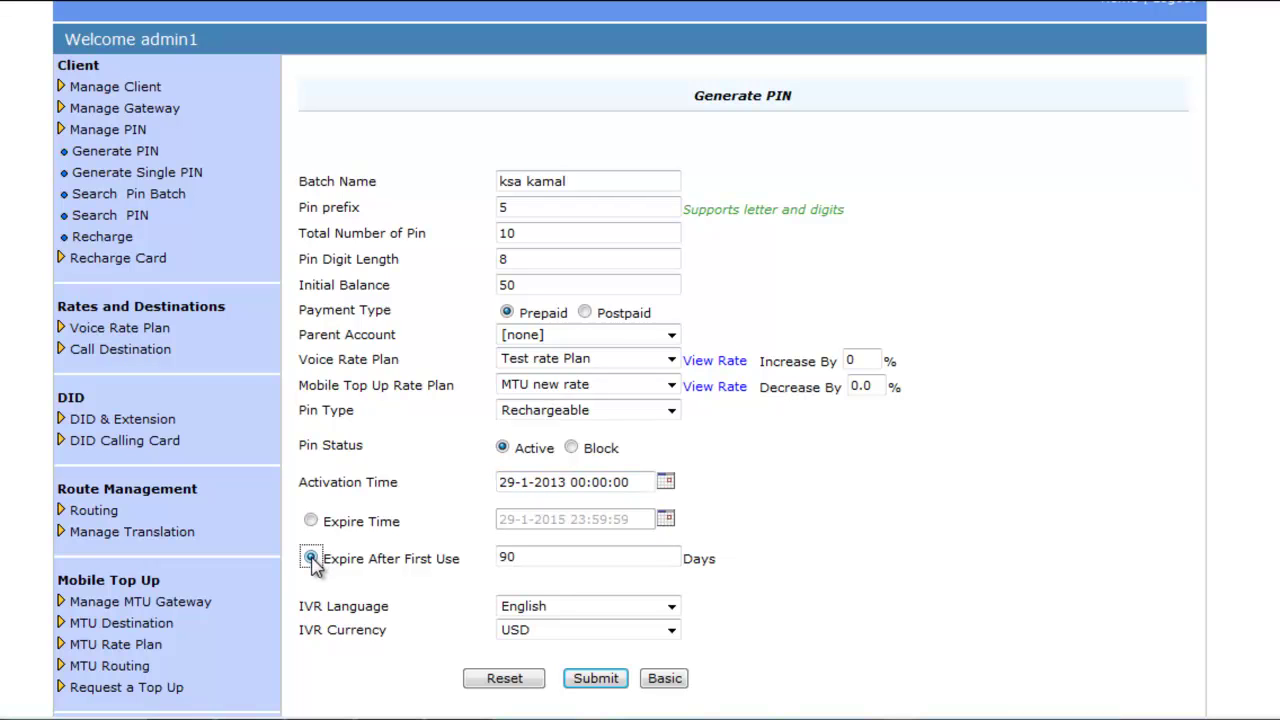
pyautogui.click(528, 556)
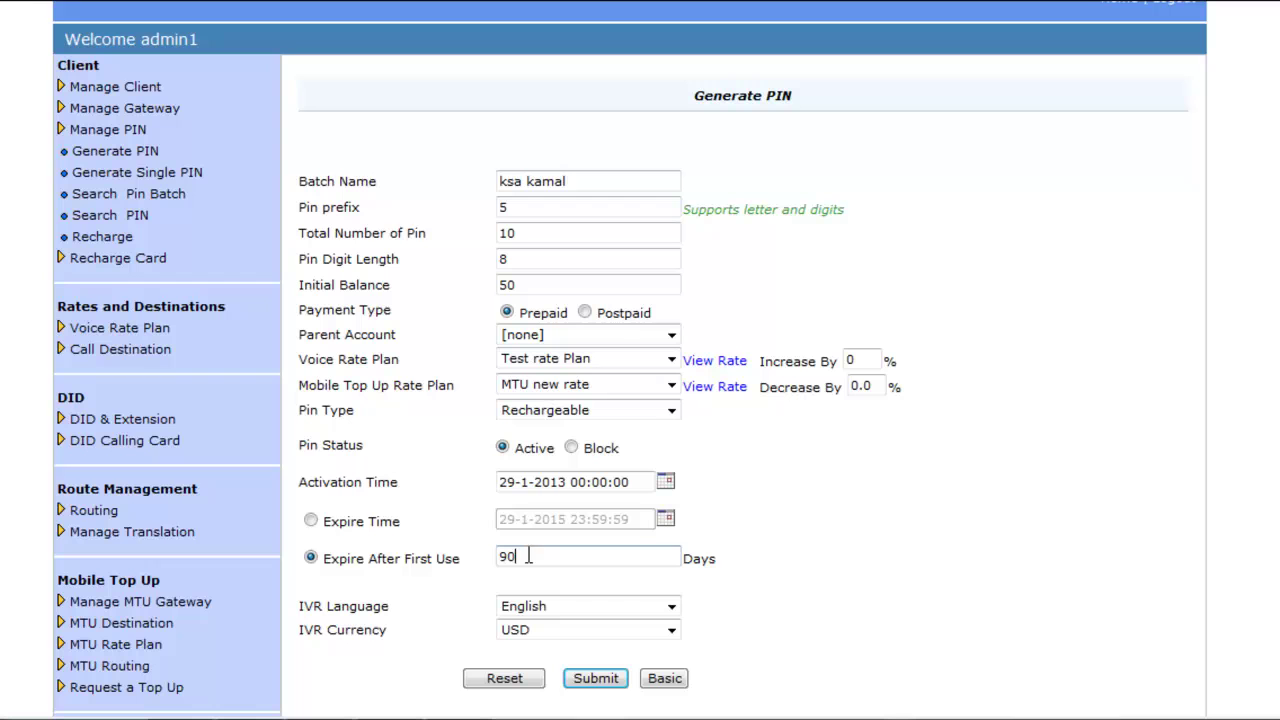
pyautogui.click(311, 521)
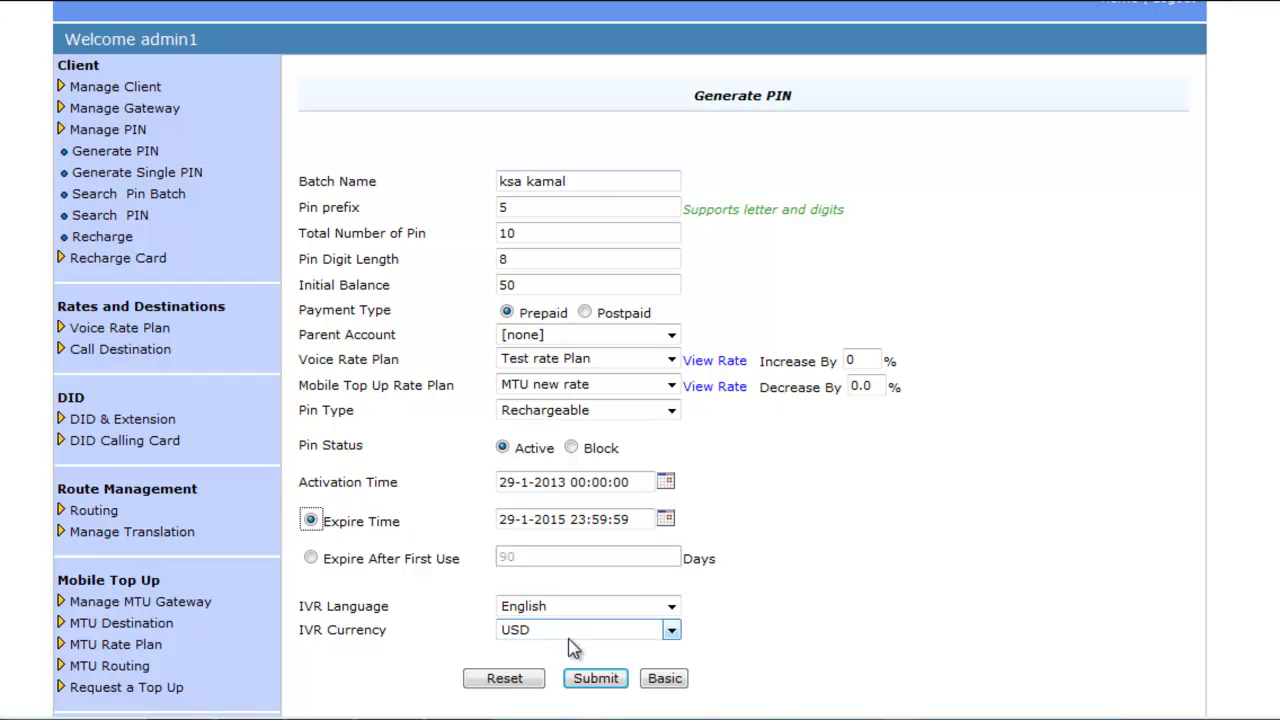
# Keep English as the IVR language and USD as the IVR currency
pyautogui.click(674, 607)
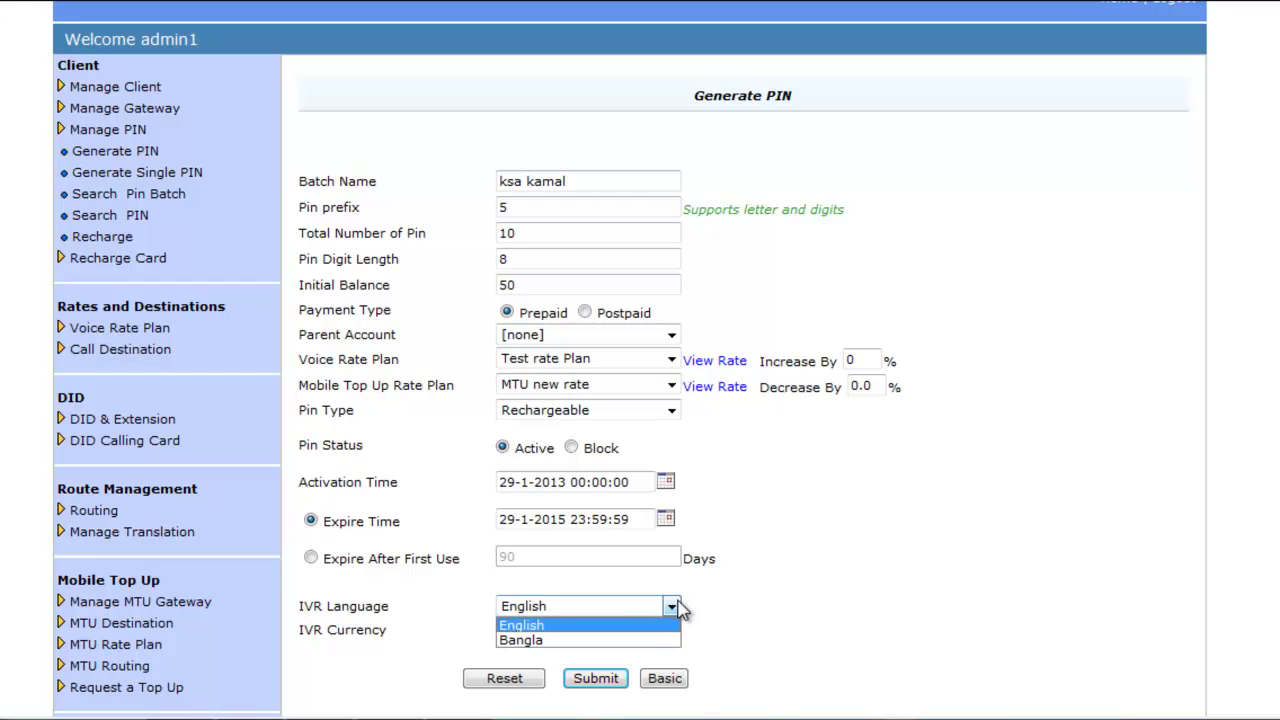
pyautogui.click(676, 608)
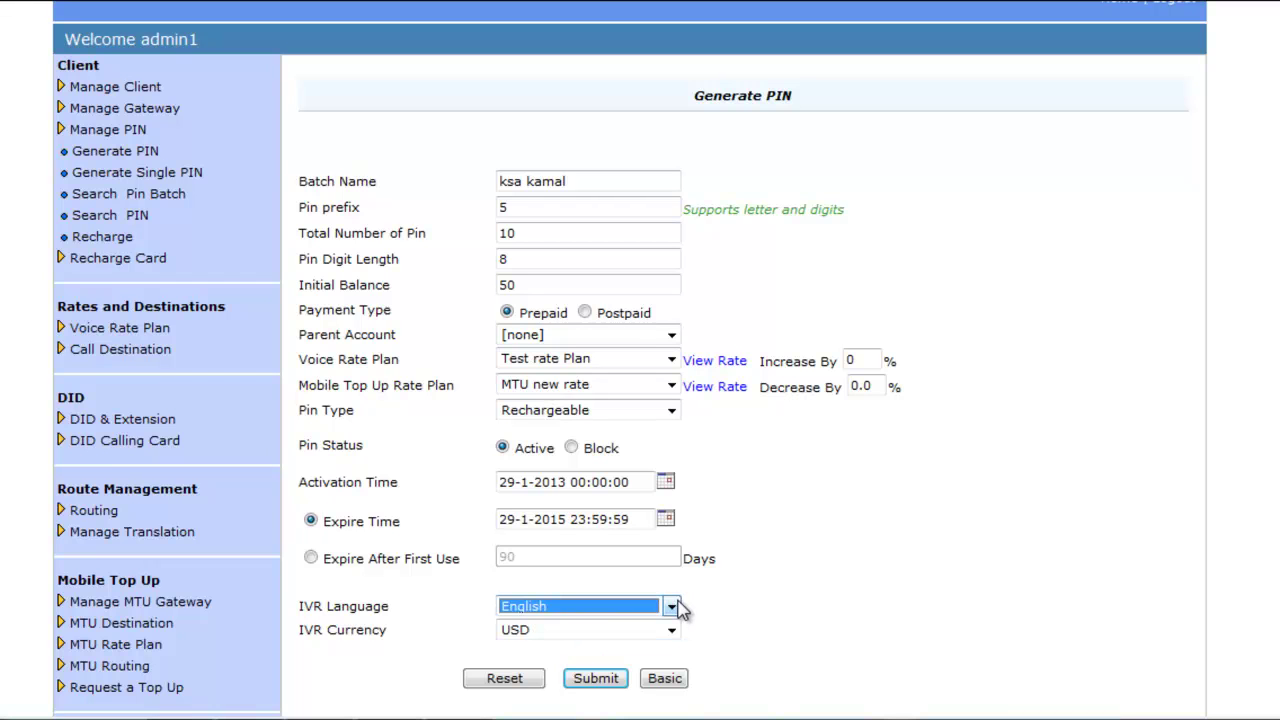
pyautogui.click(673, 631)
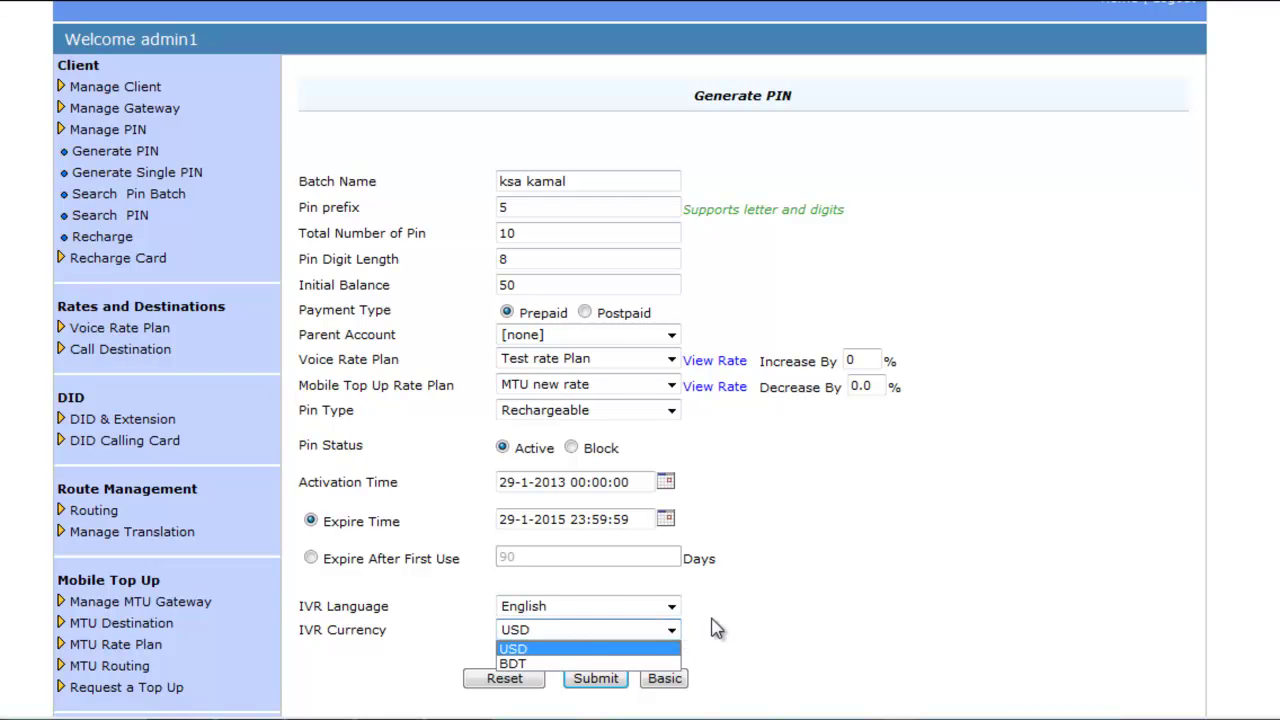
pyautogui.click(757, 620)
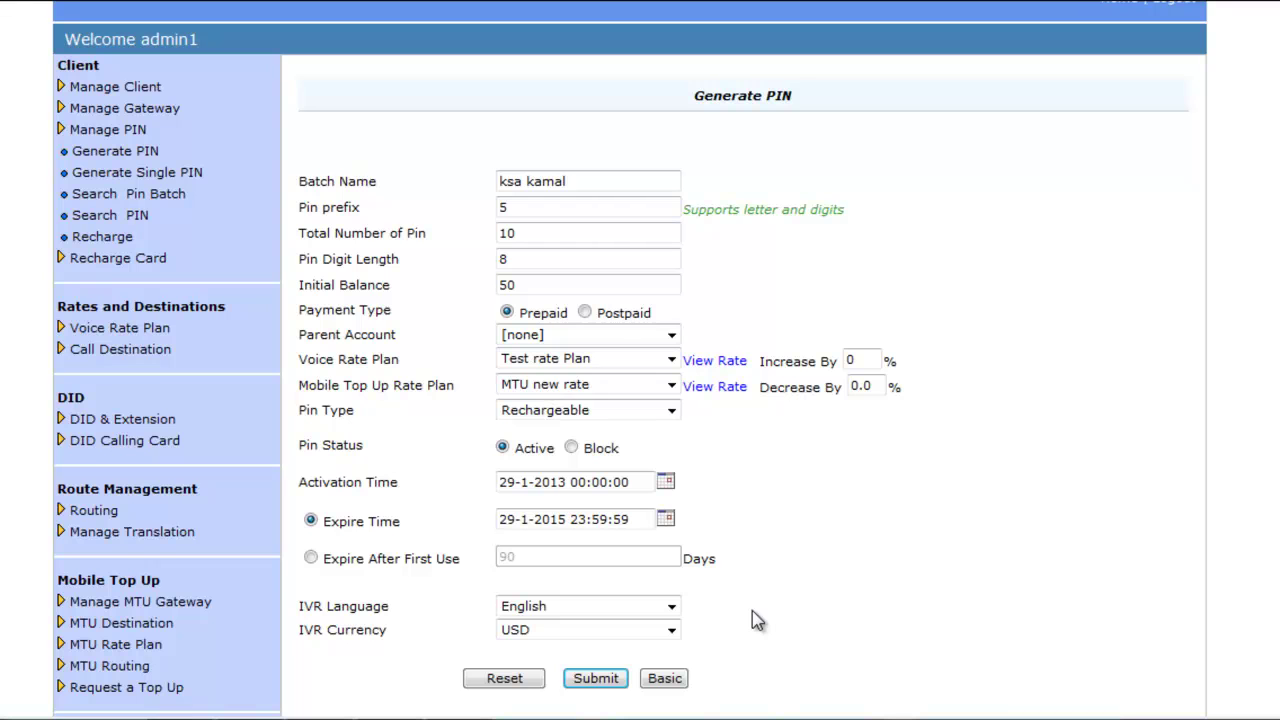
# Return to basic fields, submit the ksa kamal batch, and download its generated PIN list
pyautogui.click(663, 679)
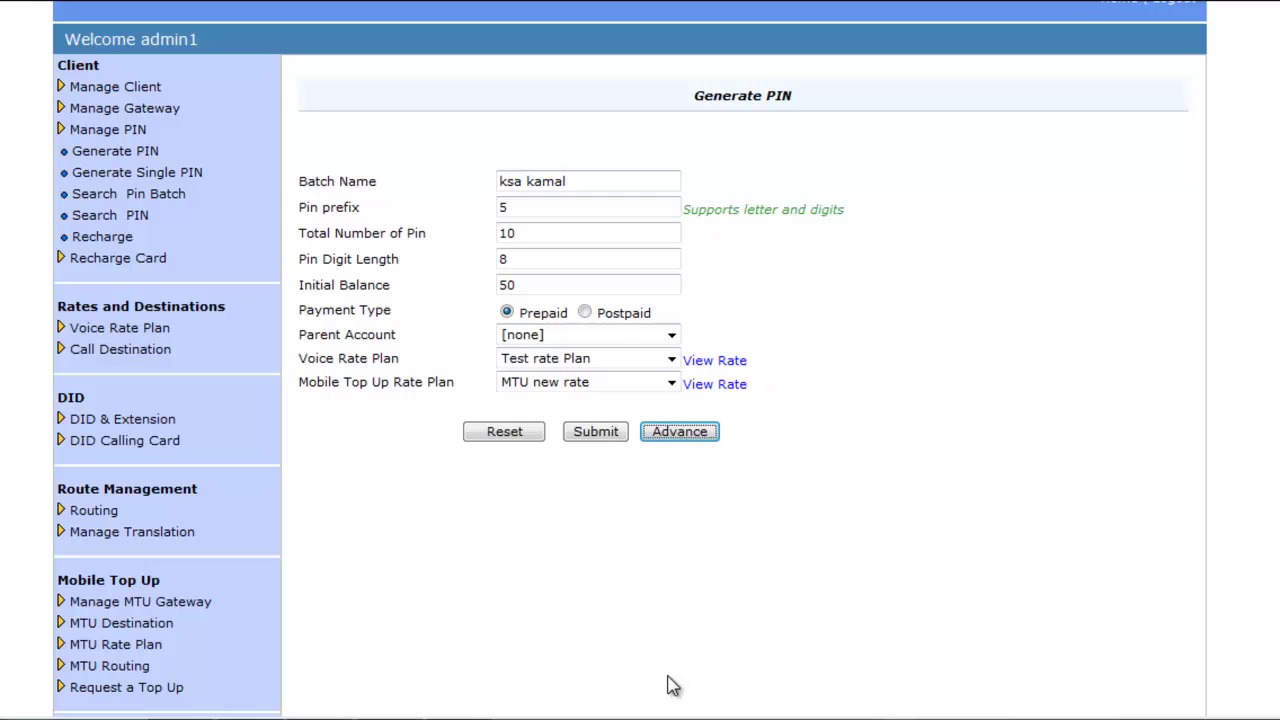
pyautogui.click(605, 438)
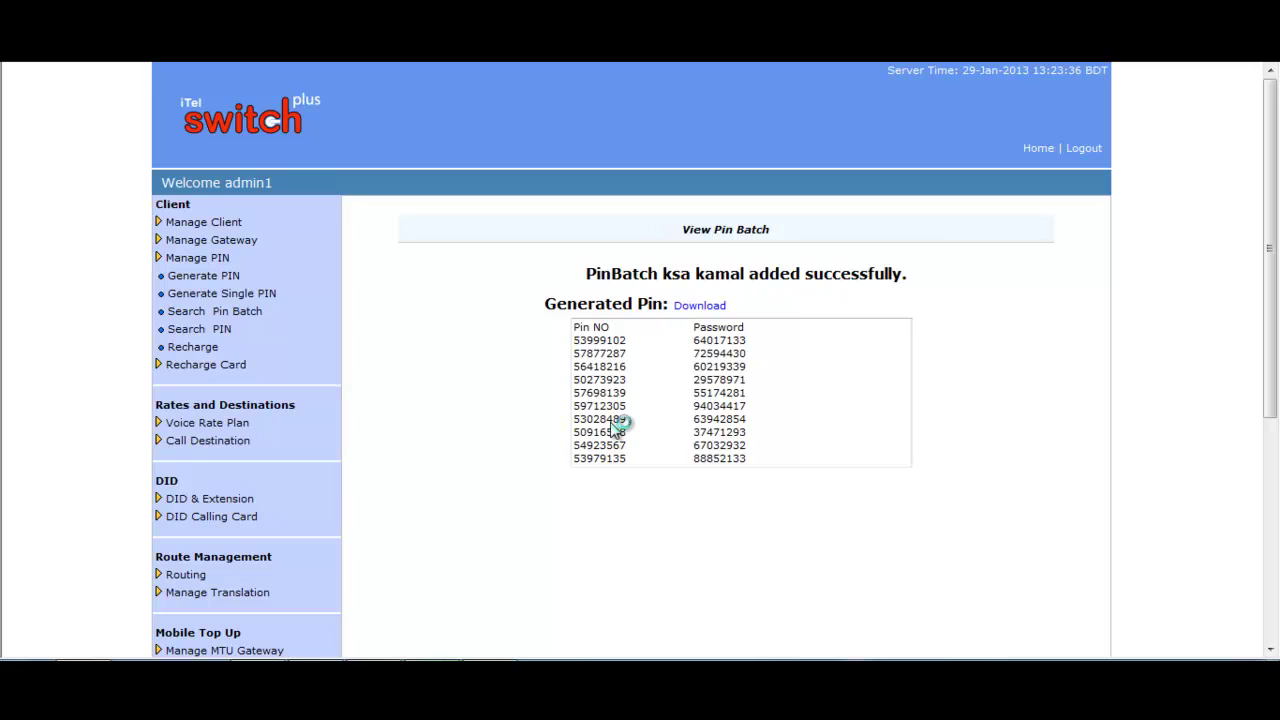
pyautogui.click(708, 314)
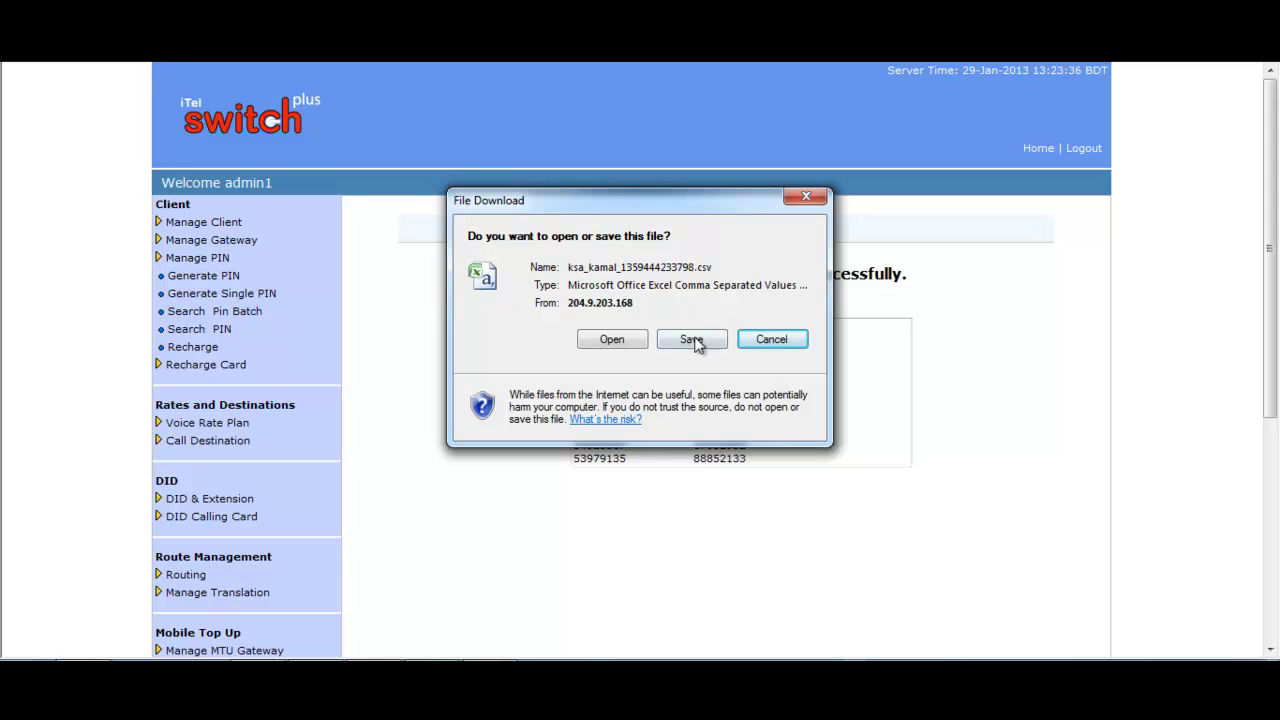
pyautogui.click(696, 343)
pyautogui.click(537, 183)
pyautogui.click(943, 474)
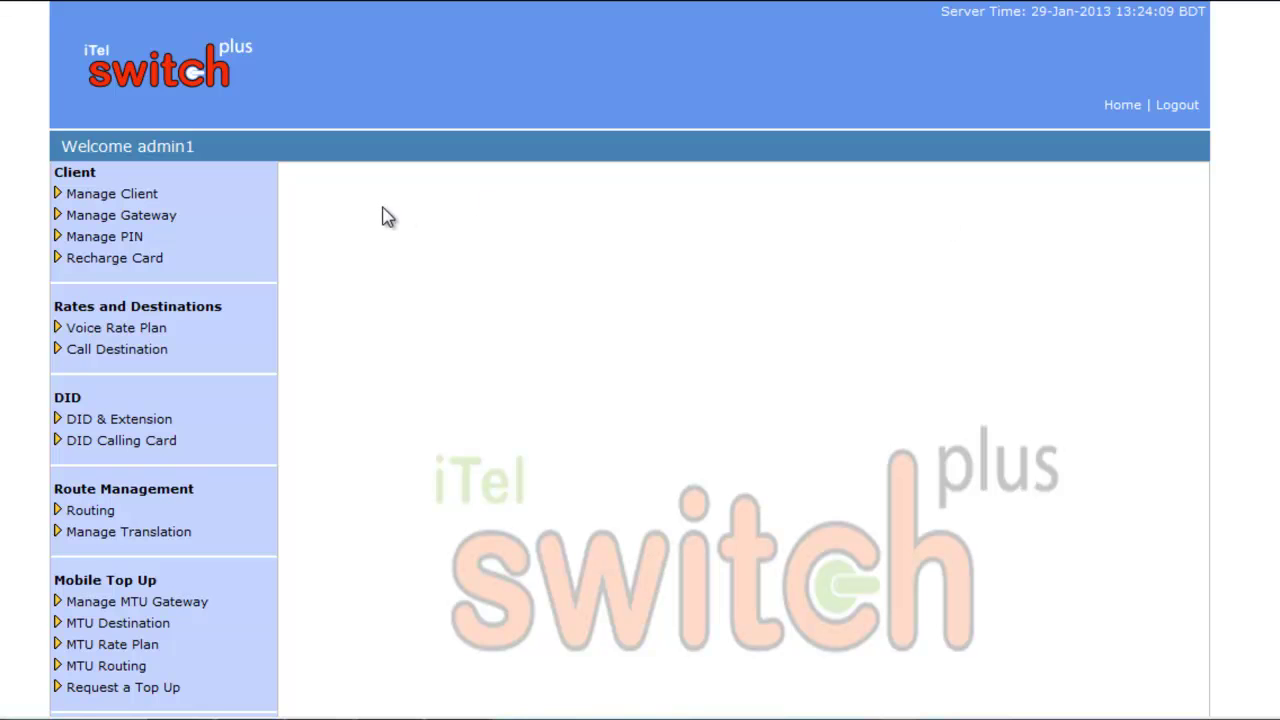
# Open Generate Single PIN and enter the PIN number, its password, and balance 100
pyautogui.click(130, 240)
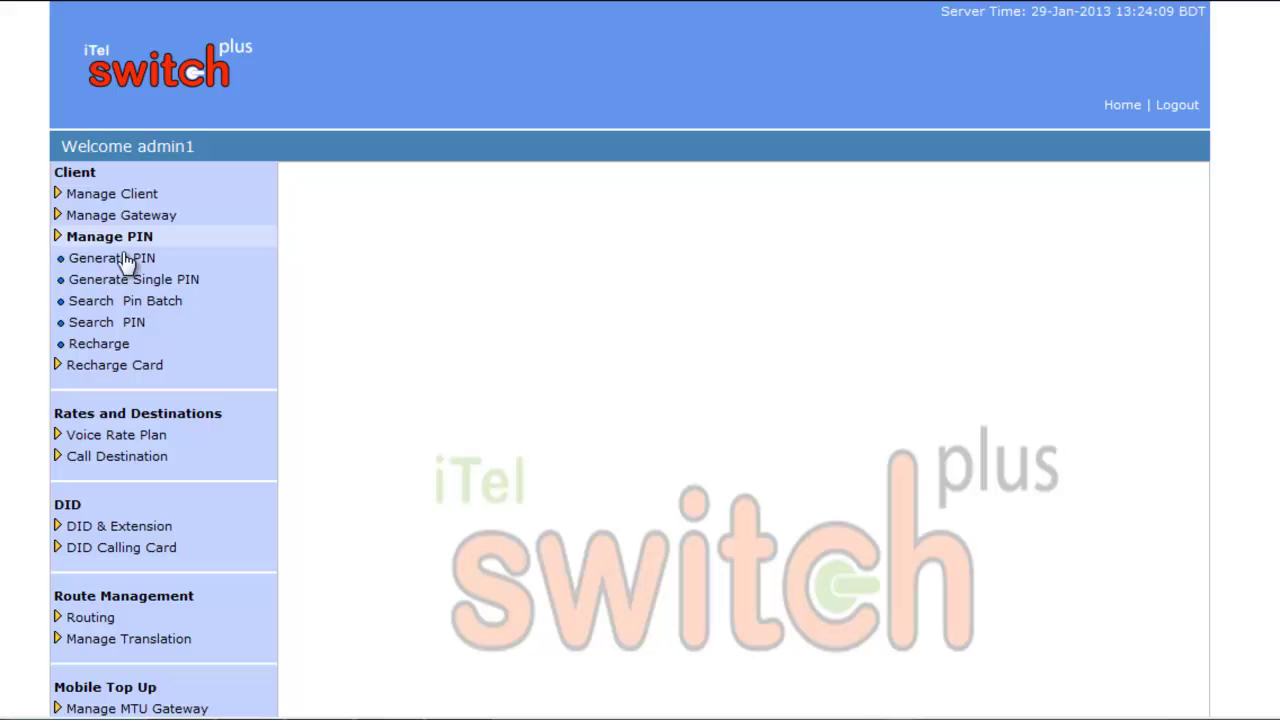
pyautogui.click(124, 284)
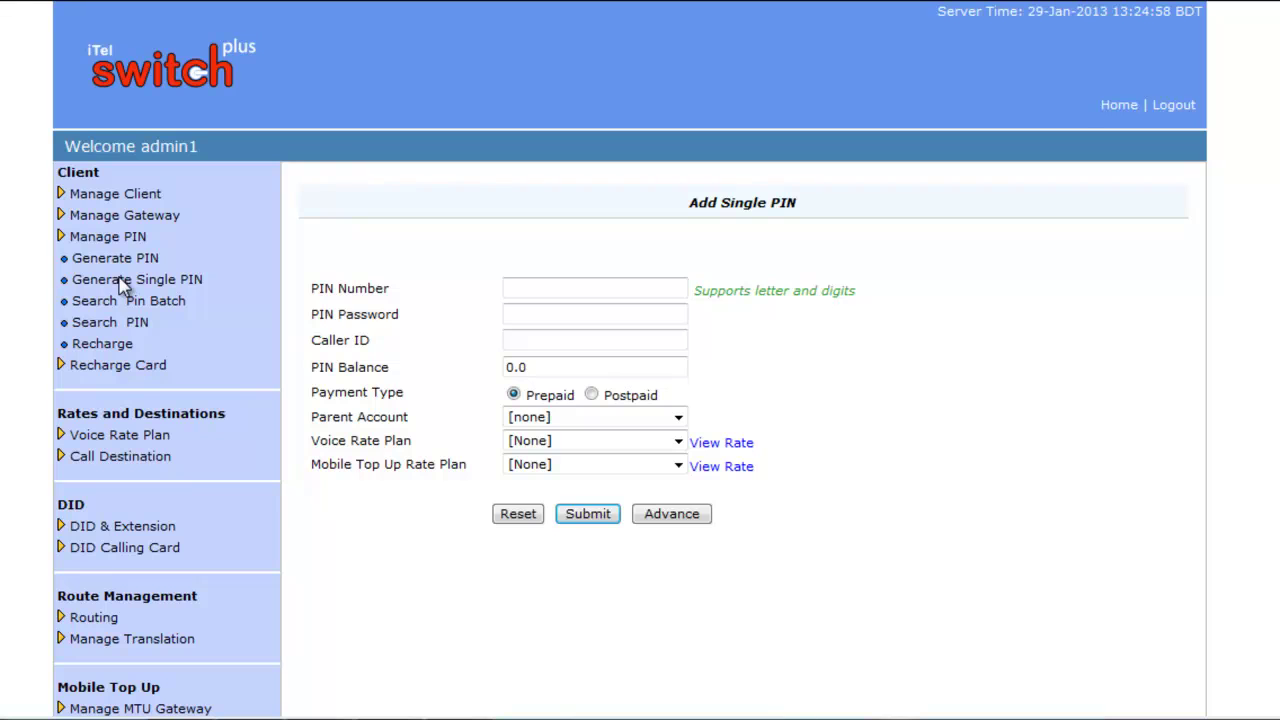
pyautogui.click(517, 283)
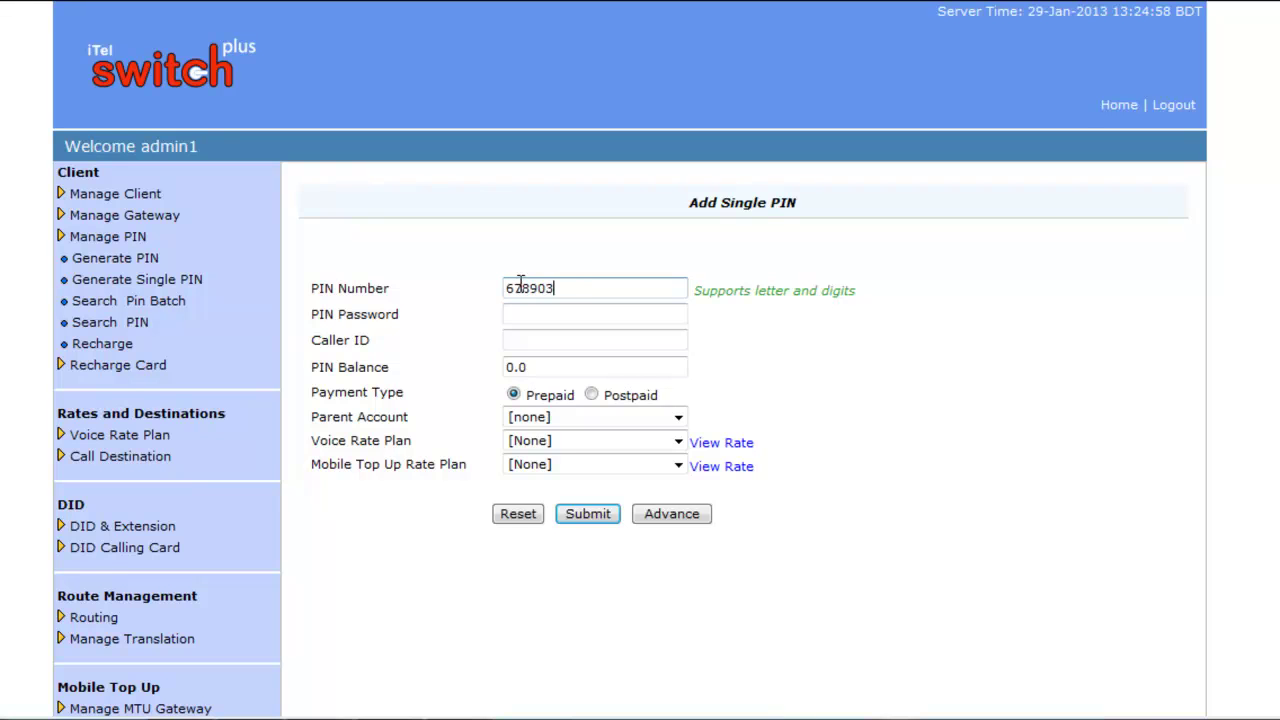
pyautogui.click(544, 311)
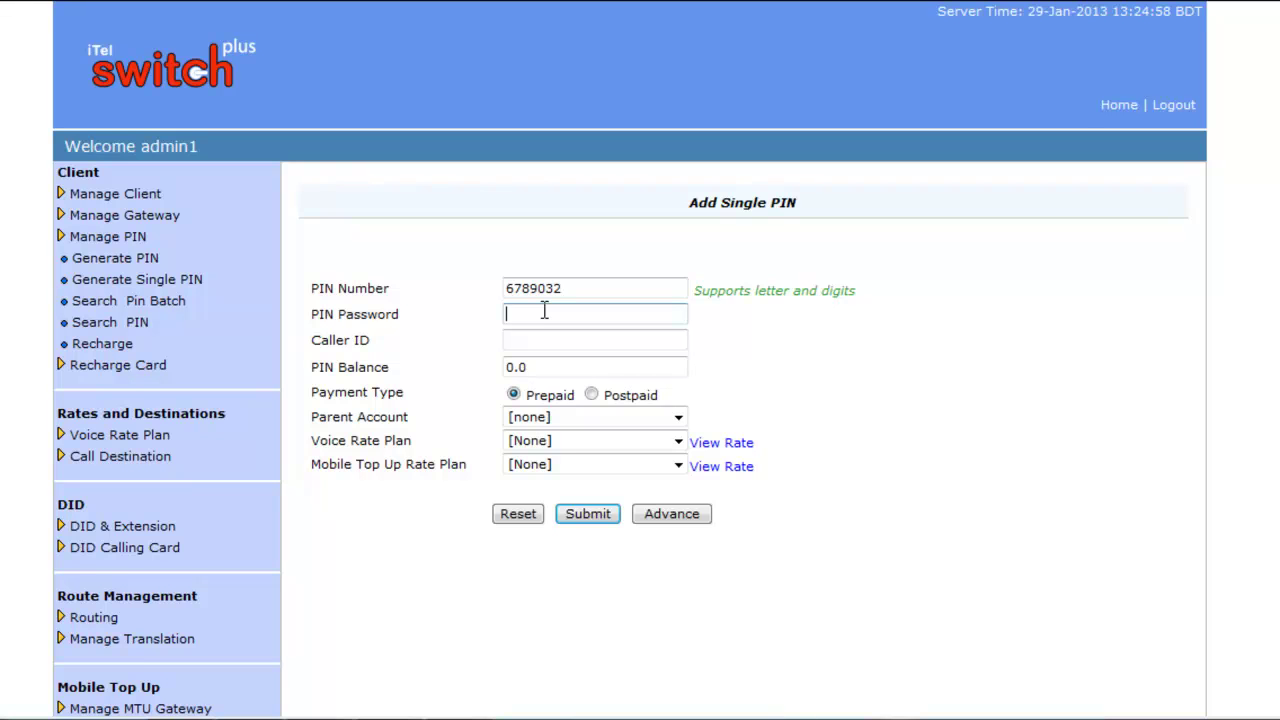
pyautogui.click(541, 338)
pyautogui.click(538, 367)
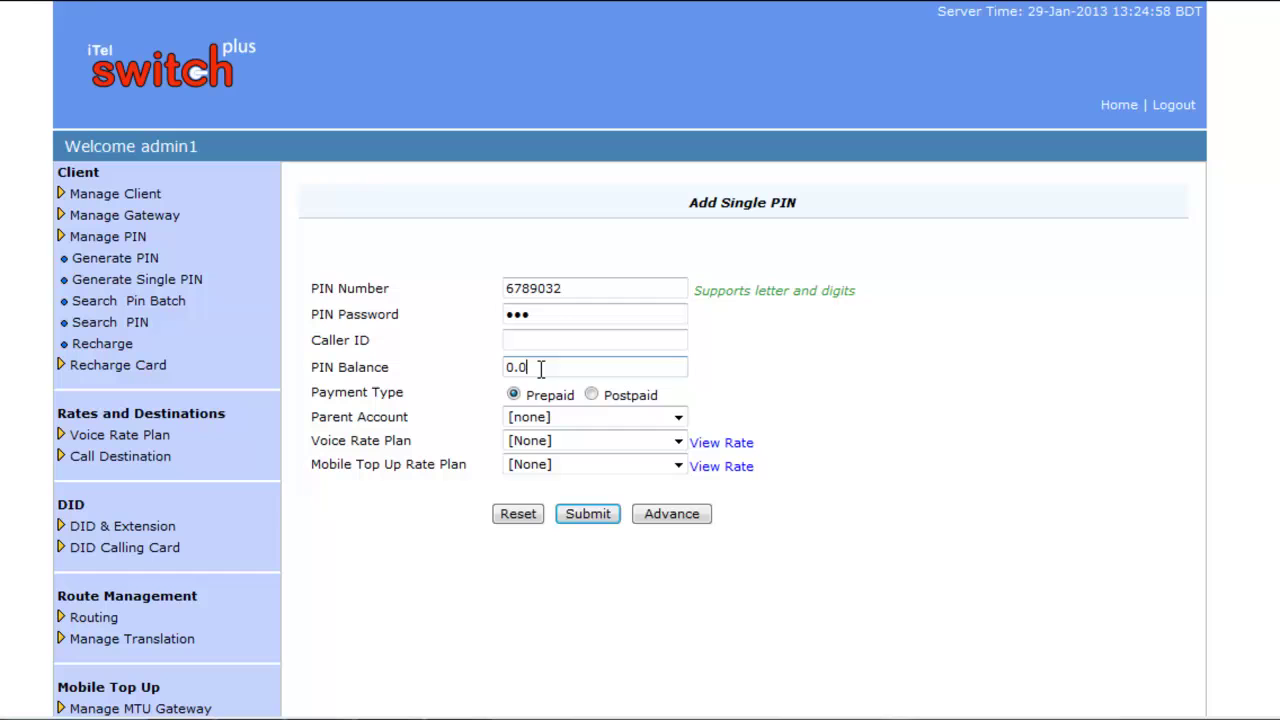
pyautogui.press('BackSpace')
pyautogui.press('BackSpace')
pyautogui.press('BackSpace')
pyautogui.write('100')
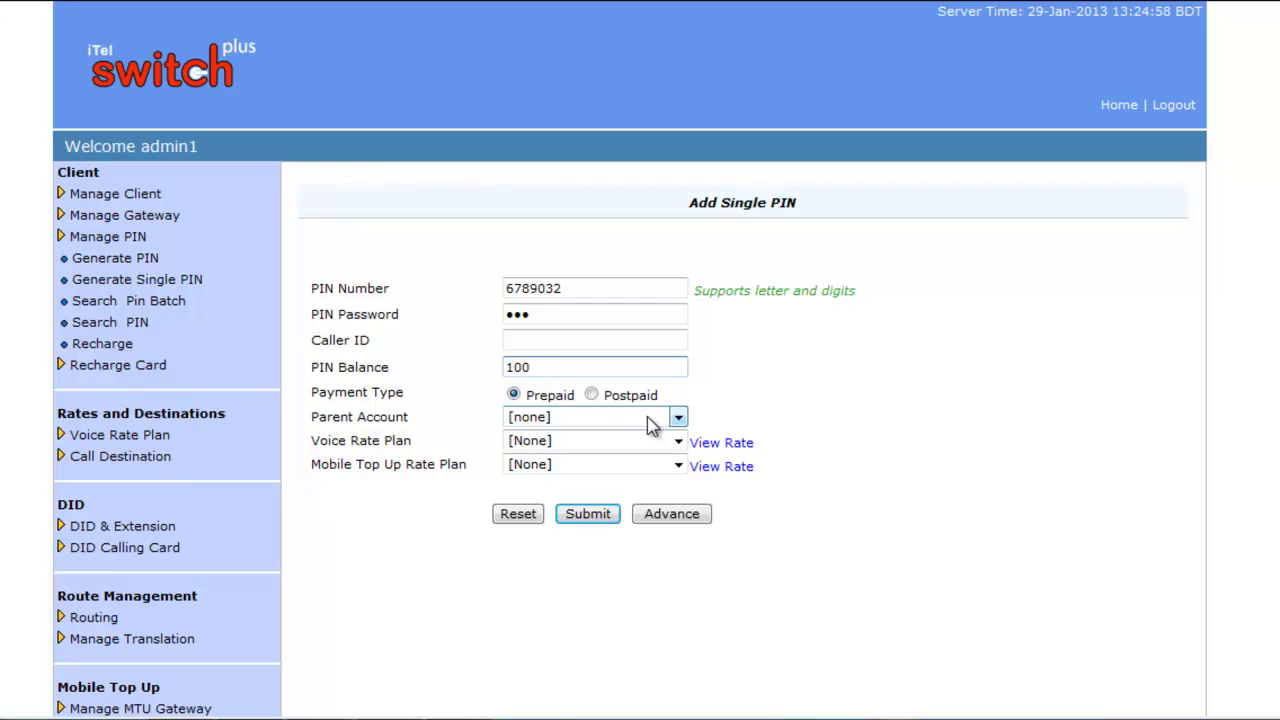
# Keep no parent account, use sarkar rate for voice, [None] for mobile top-up, and show advanced settings
pyautogui.click(678, 420)
pyautogui.click(677, 422)
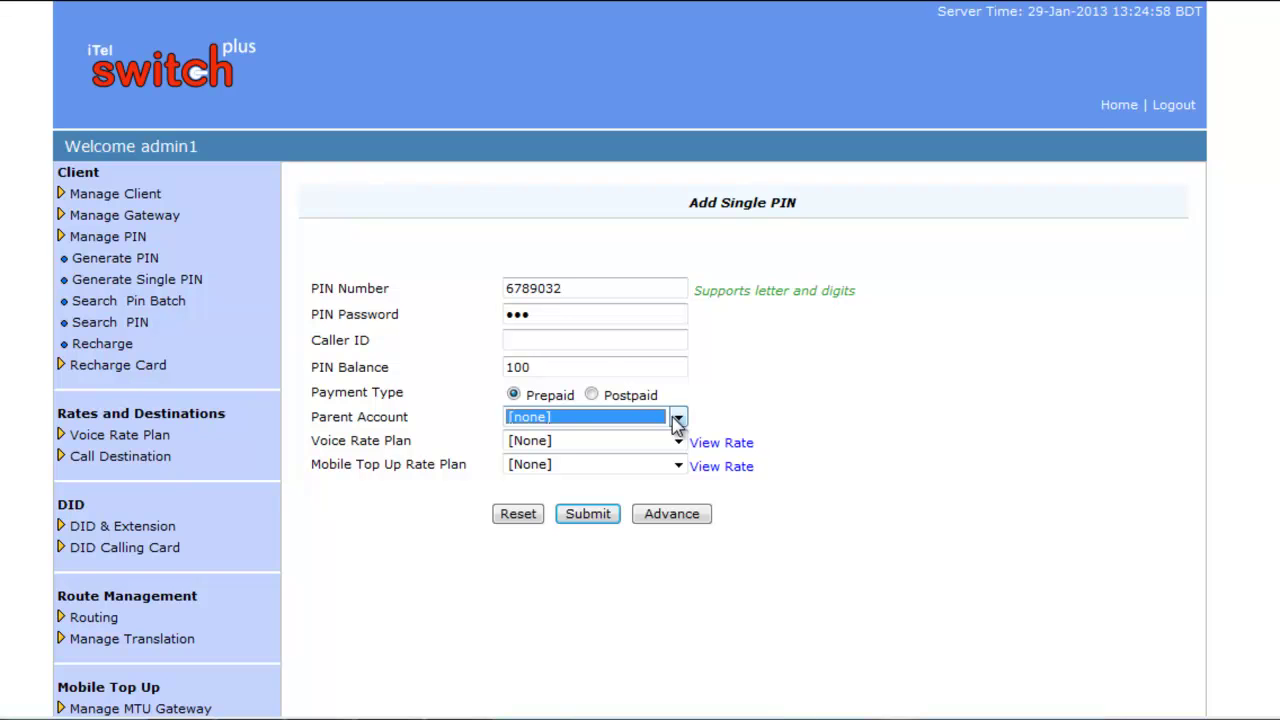
pyautogui.click(678, 442)
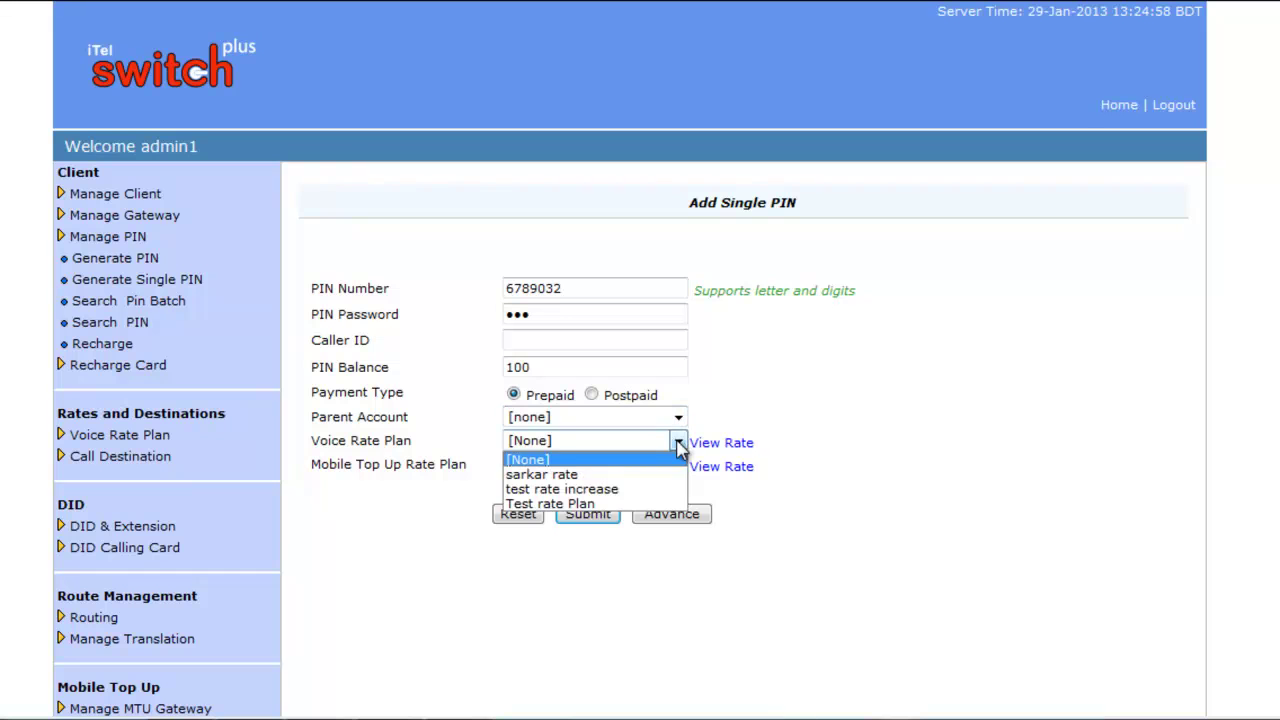
pyautogui.click(578, 476)
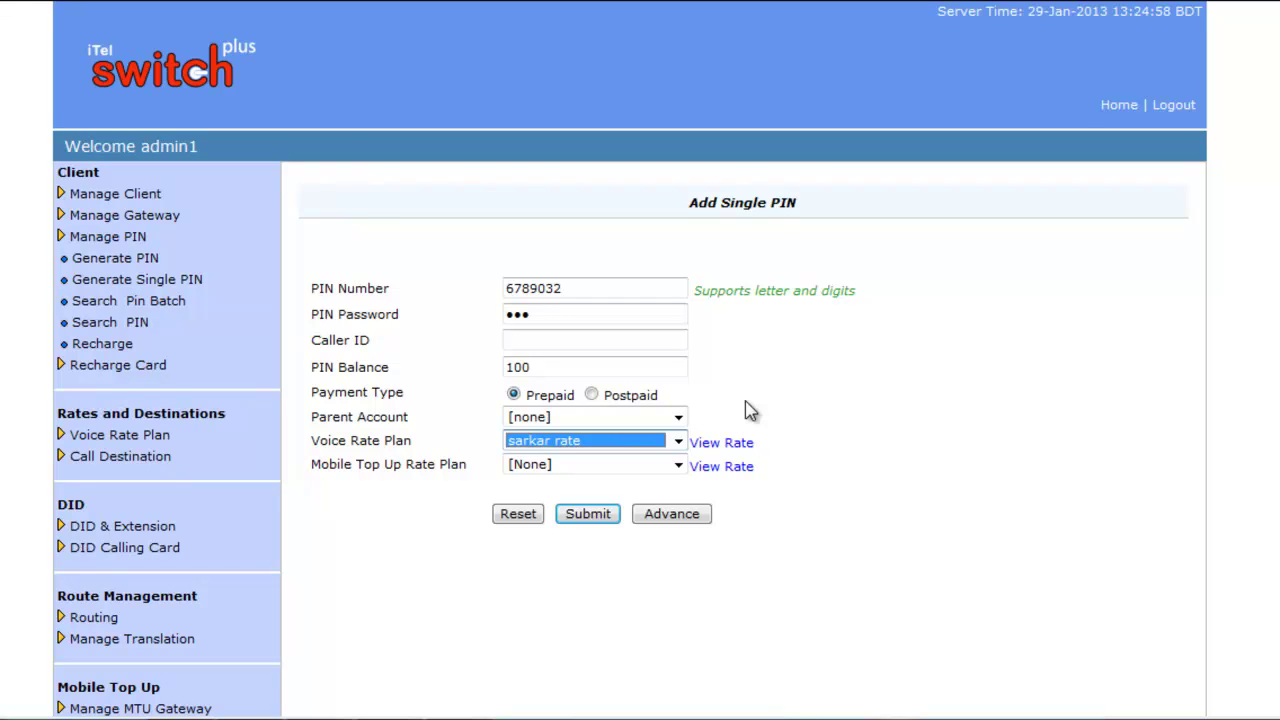
pyautogui.click(678, 466)
pyautogui.click(586, 499)
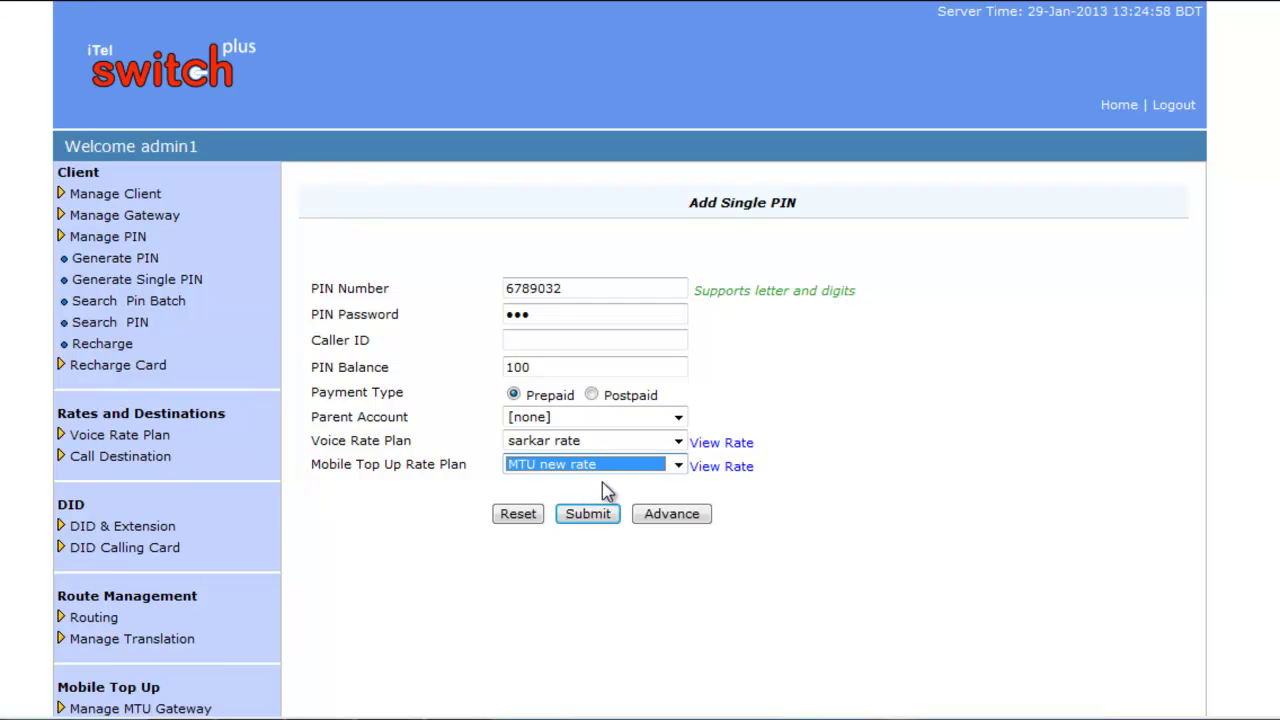
pyautogui.click(678, 466)
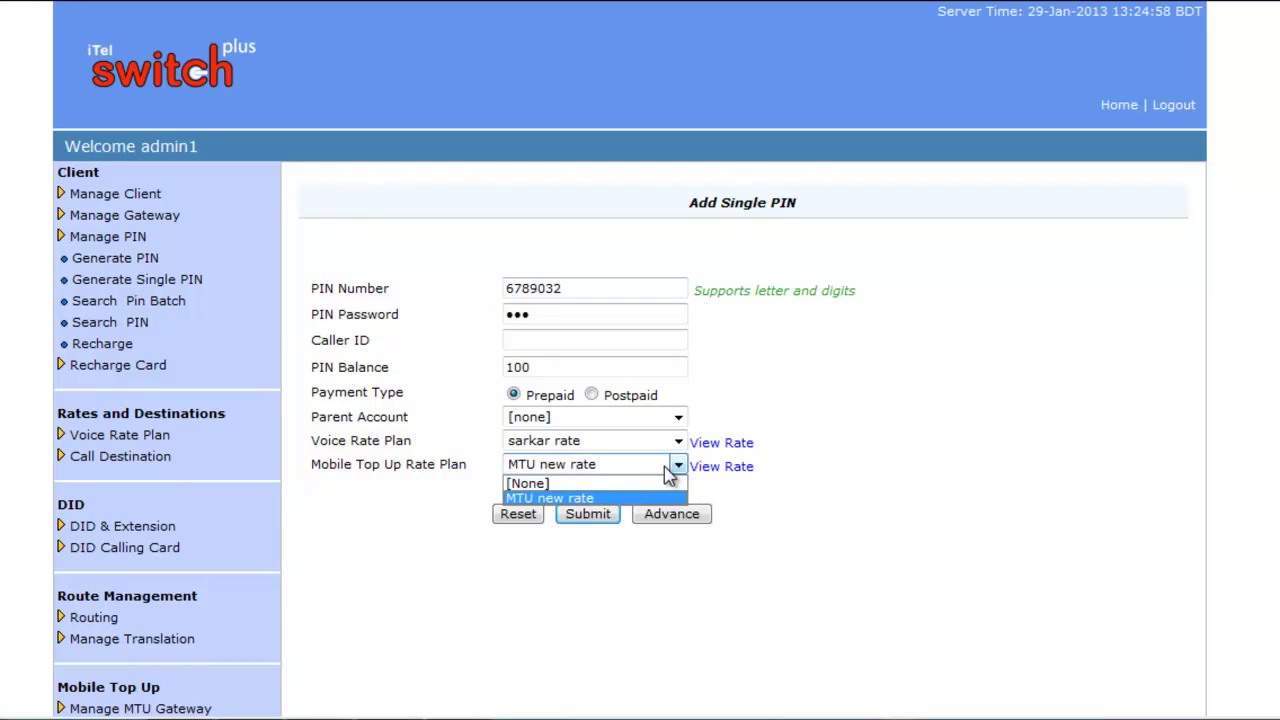
pyautogui.click(630, 483)
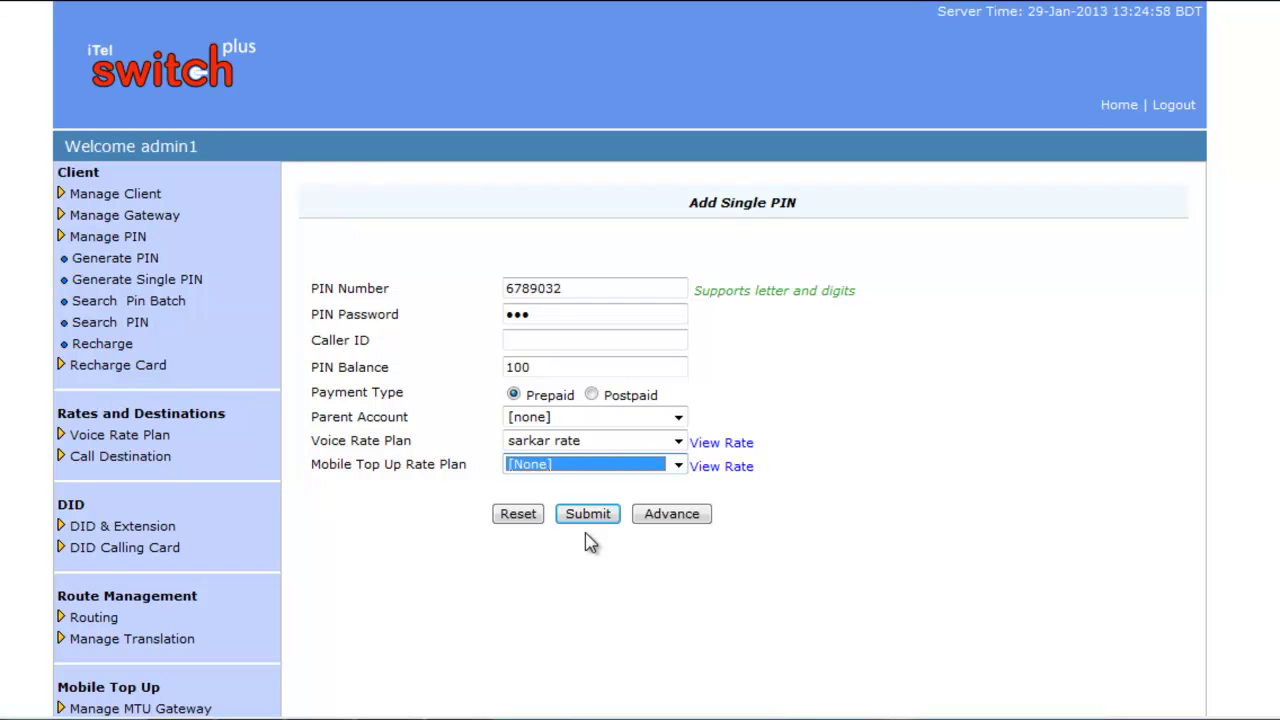
pyautogui.click(672, 515)
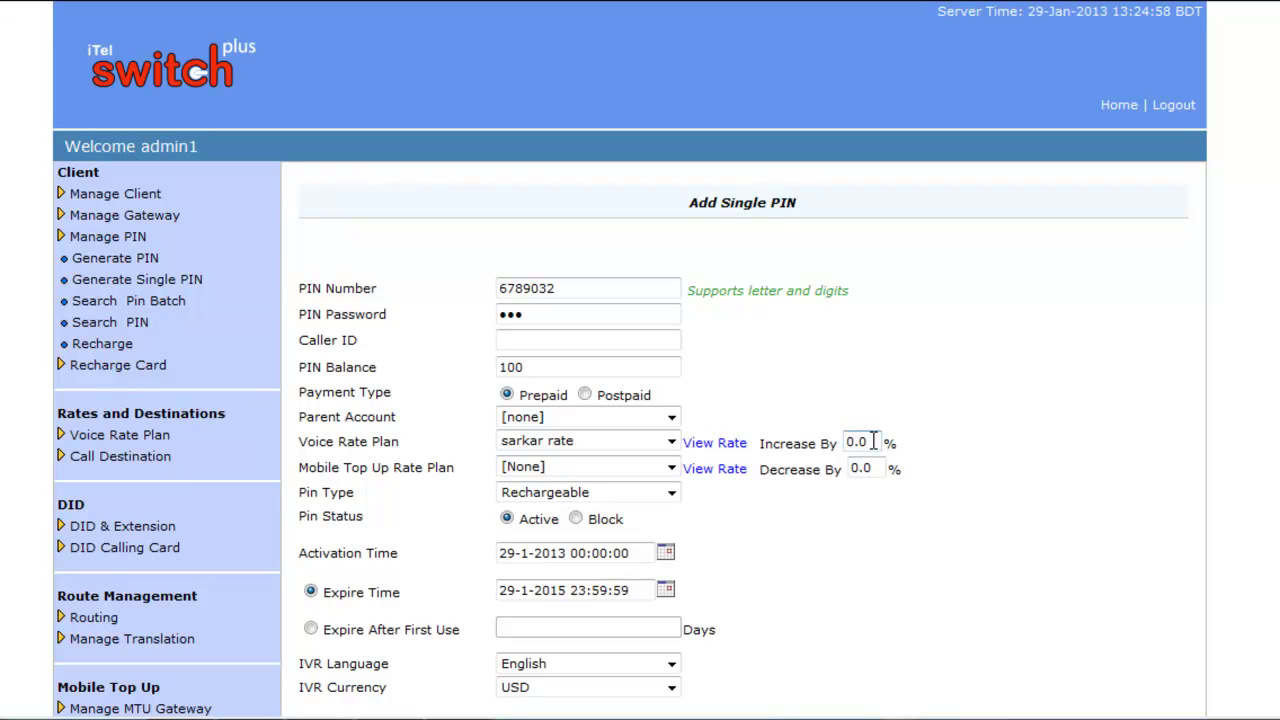
# Keep Pin Type Rechargeable, IVR language English and currency USD, then collapse to basic fields
pyautogui.click(672, 494)
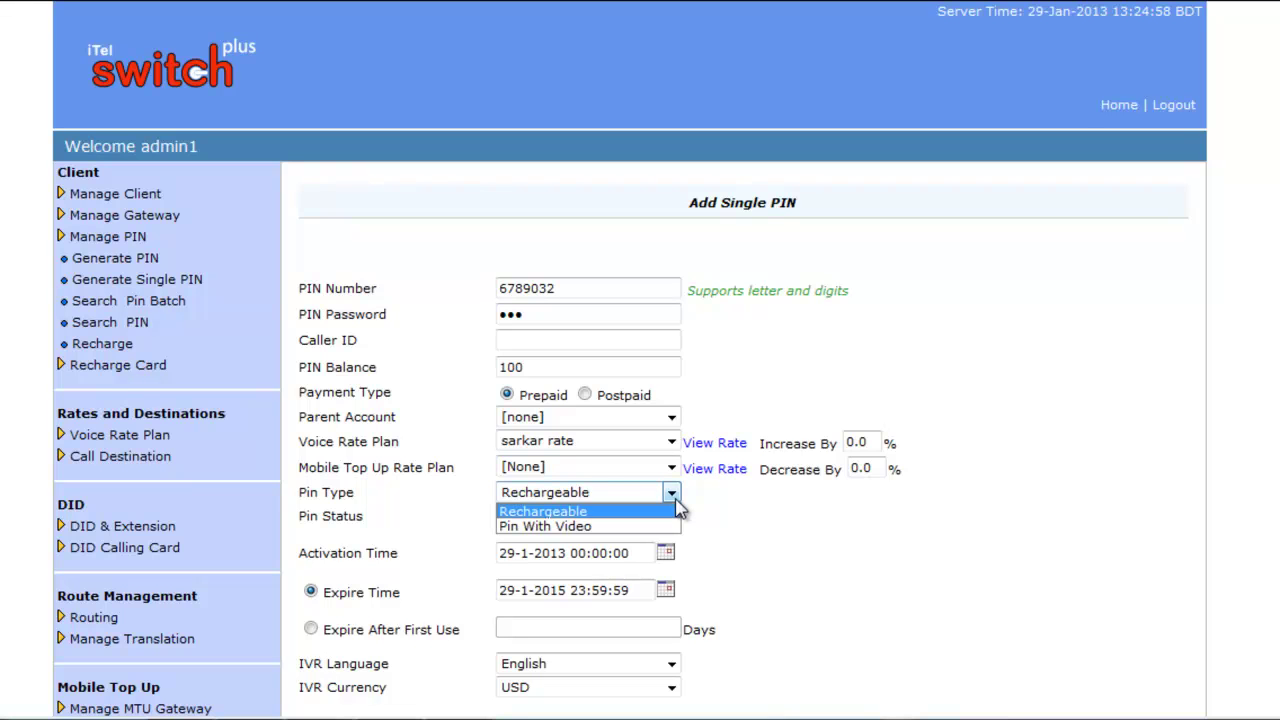
pyautogui.click(678, 510)
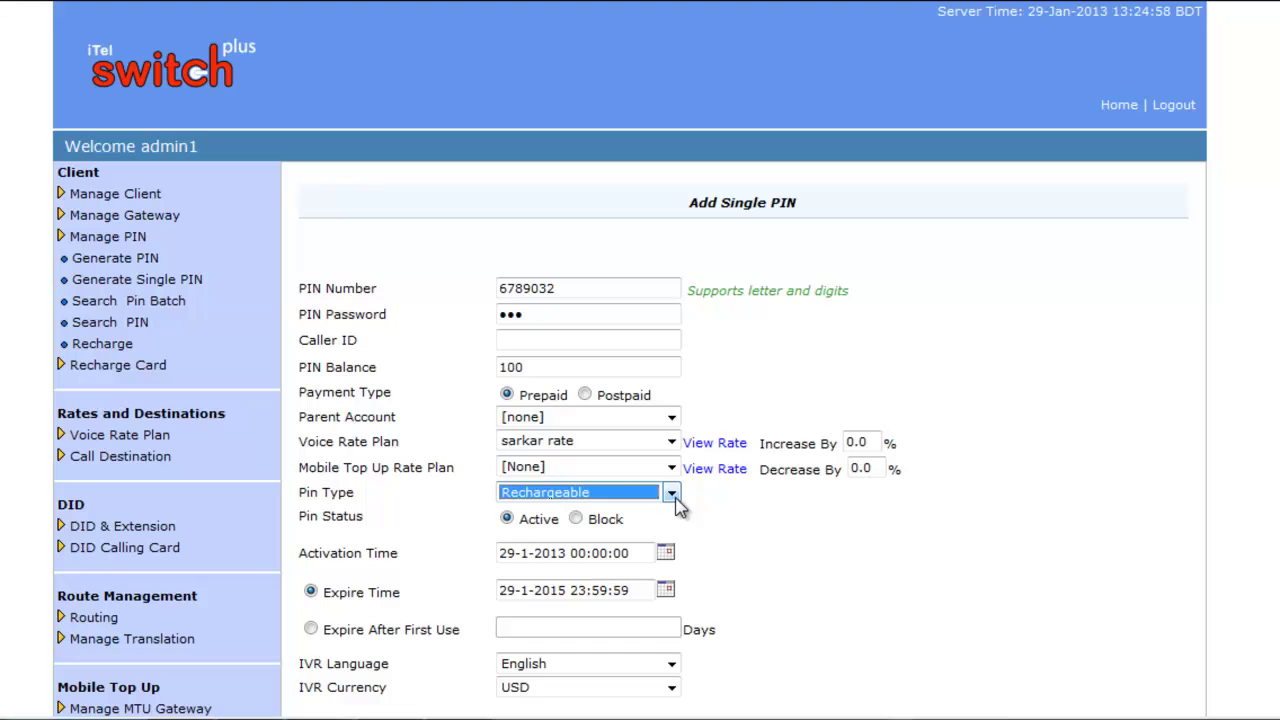
pyautogui.scroll(-2, 823, 565)
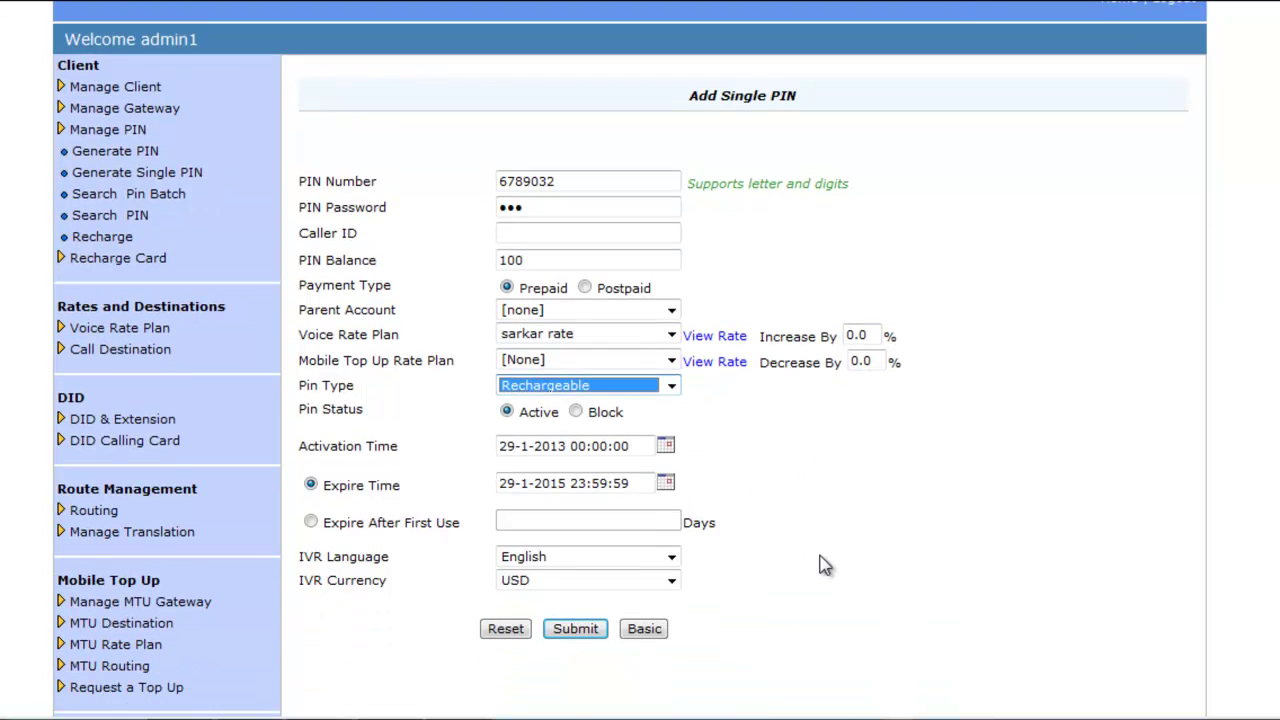
pyautogui.click(674, 557)
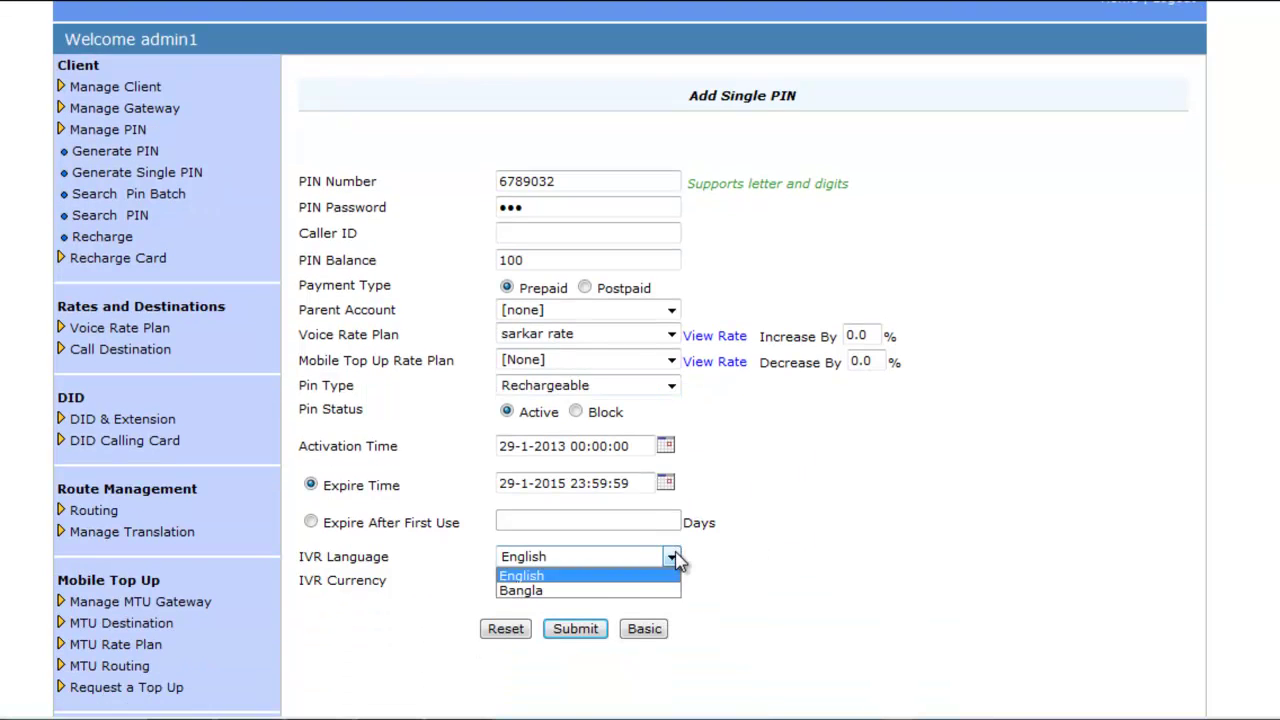
pyautogui.click(674, 565)
pyautogui.click(672, 580)
pyautogui.click(674, 582)
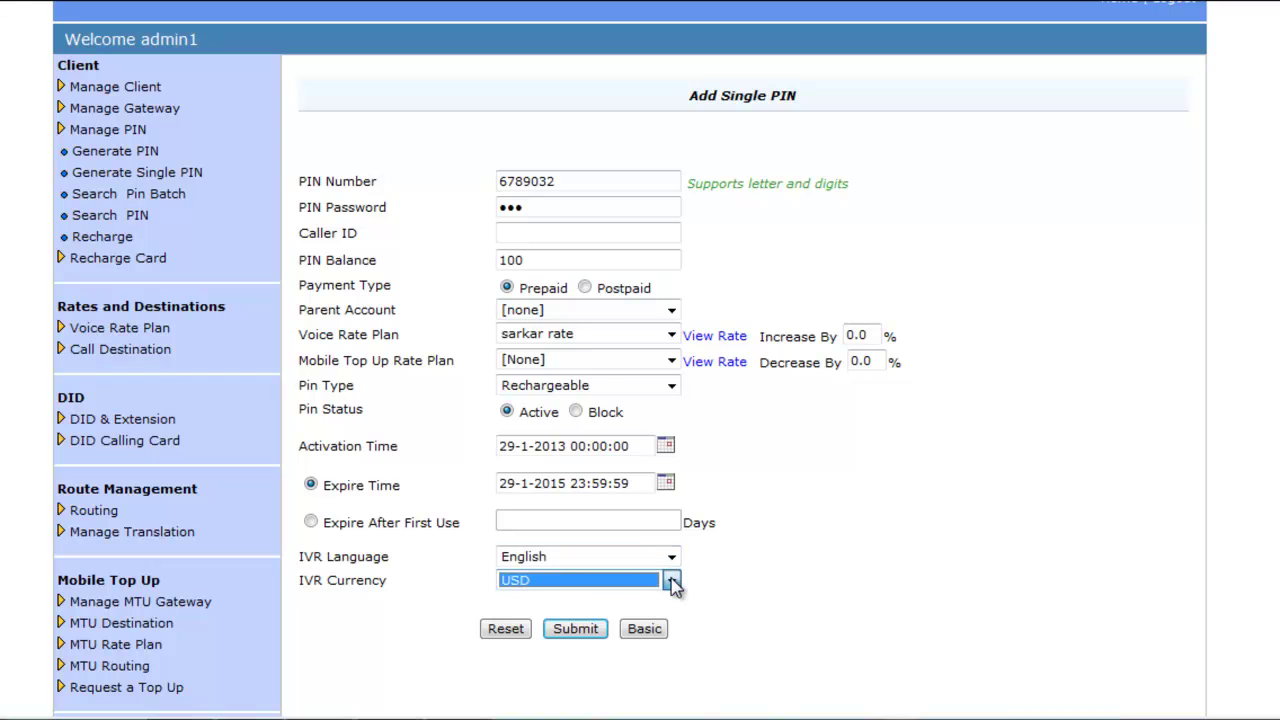
pyautogui.click(645, 629)
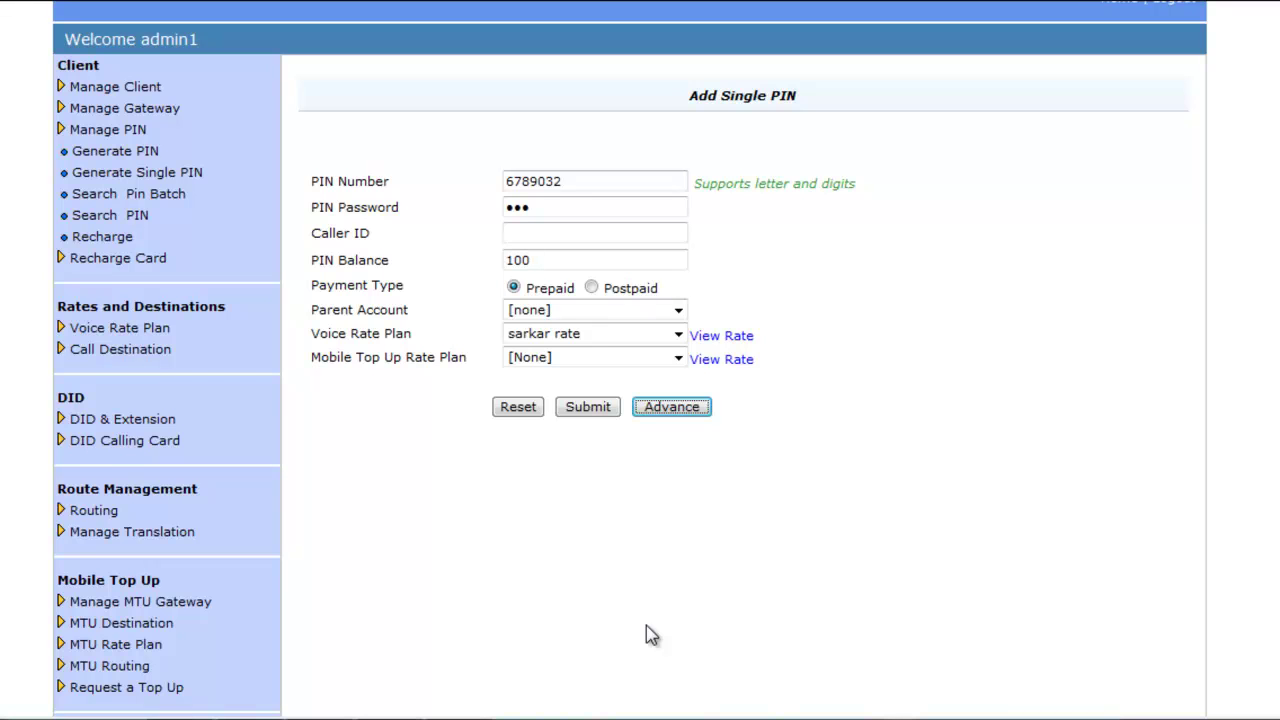
# Save the new single PIN, then go to Manage PIN > Search Pin Batch
pyautogui.click(585, 410)
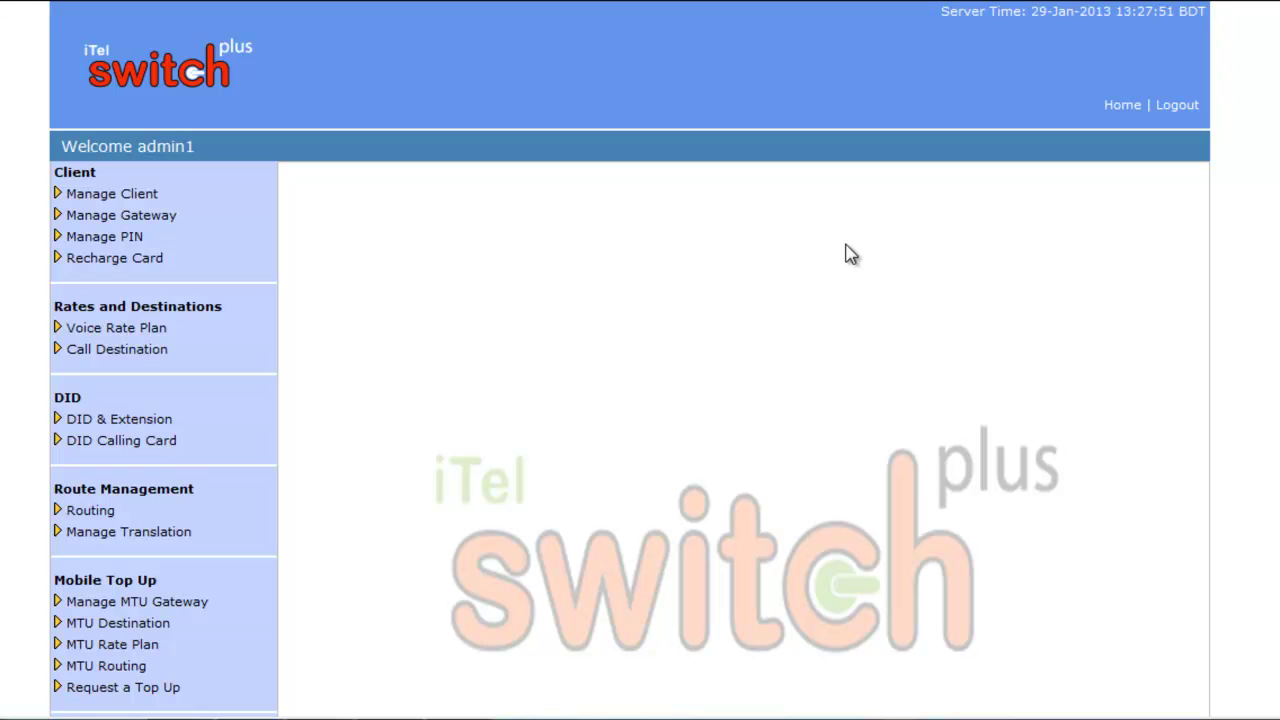
pyautogui.click(135, 245)
pyautogui.click(129, 307)
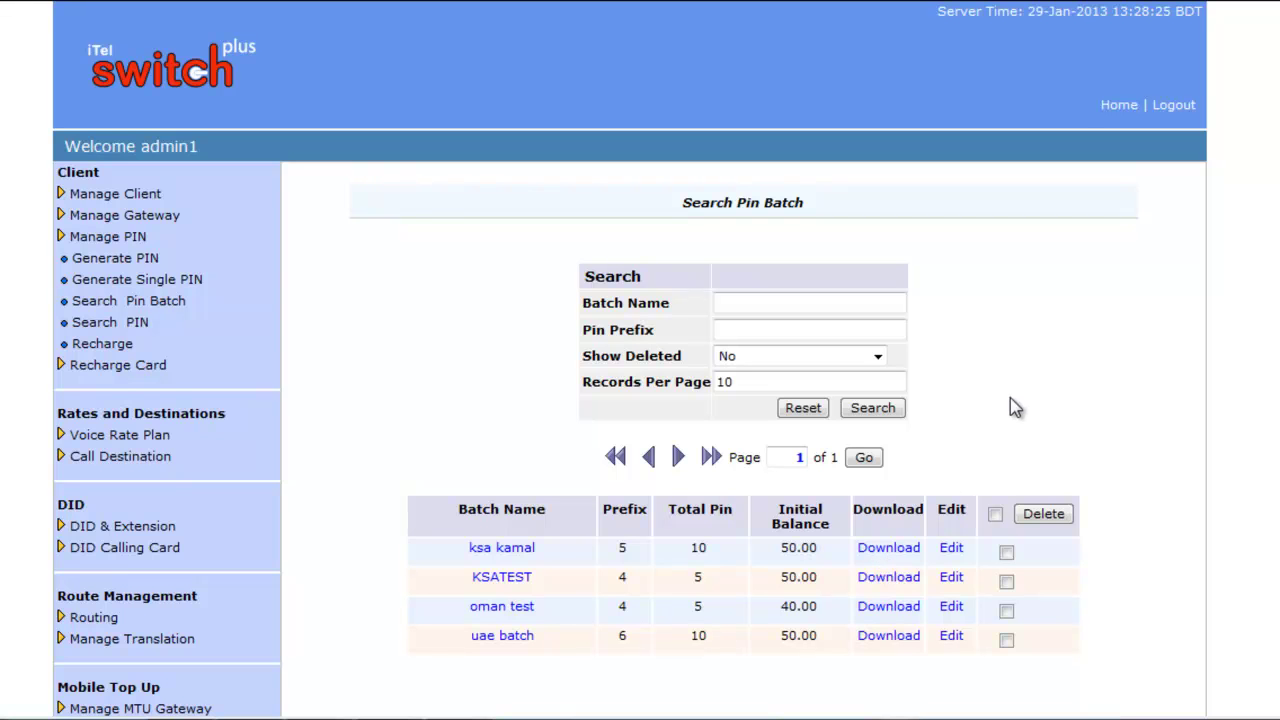
# Leave the batch filters with Show Deleted at No and open ksa kamal for editing
pyautogui.click(757, 300)
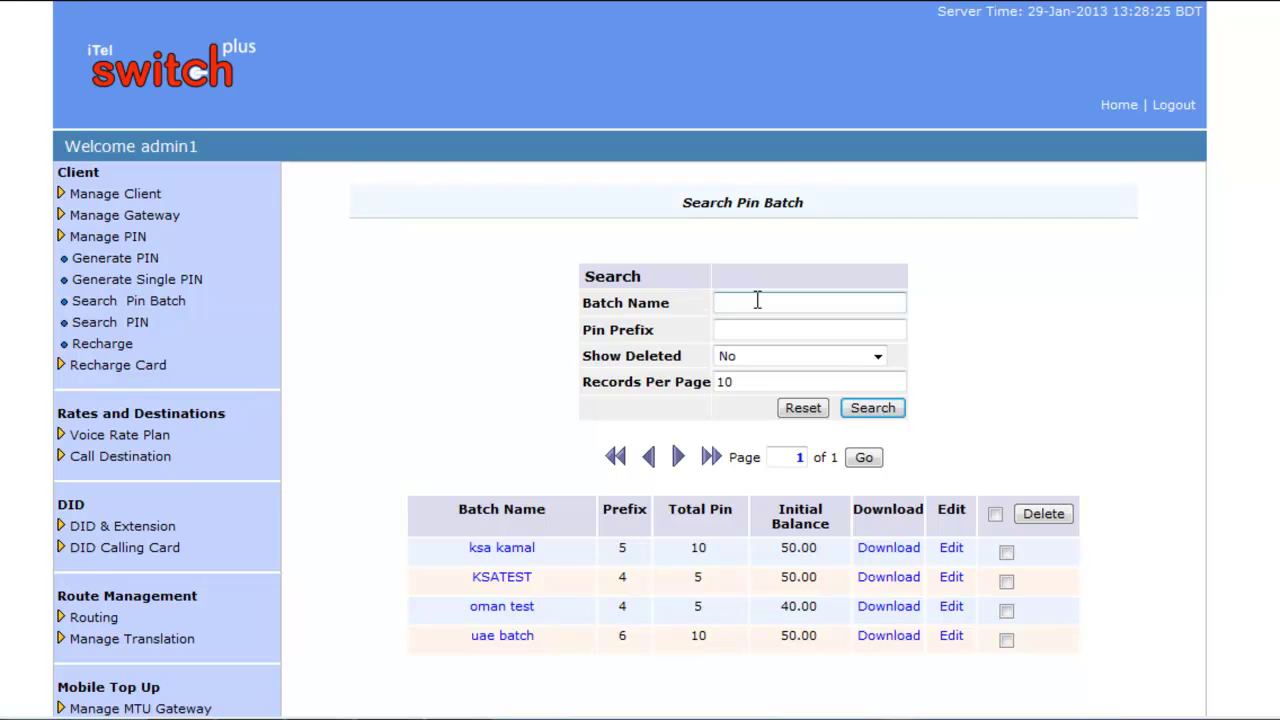
pyautogui.click(740, 330)
pyautogui.click(877, 357)
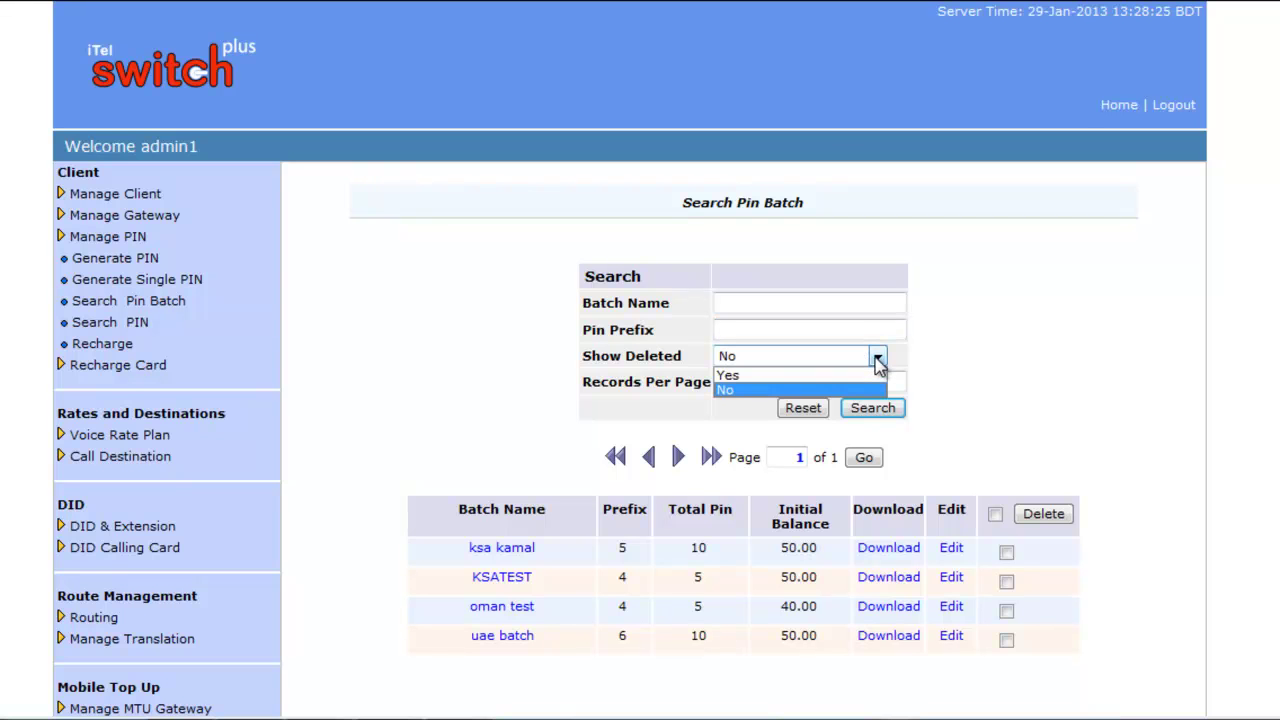
pyautogui.click(876, 358)
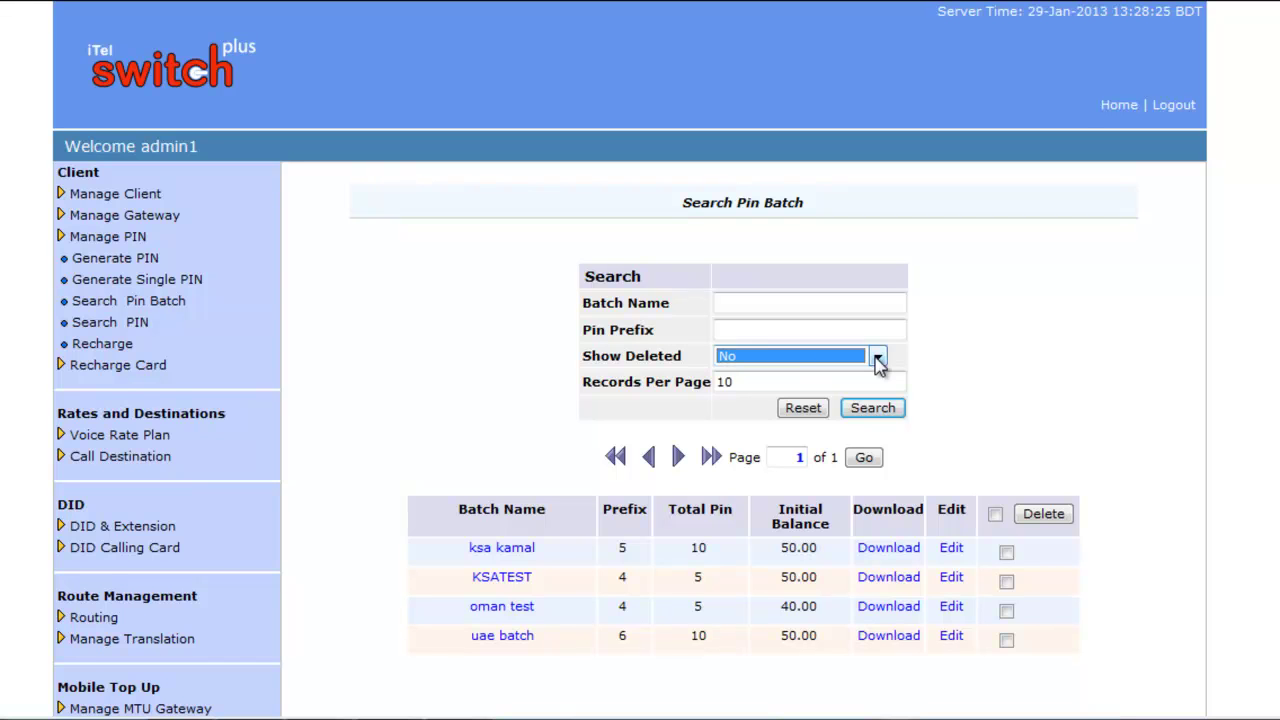
pyautogui.click(777, 386)
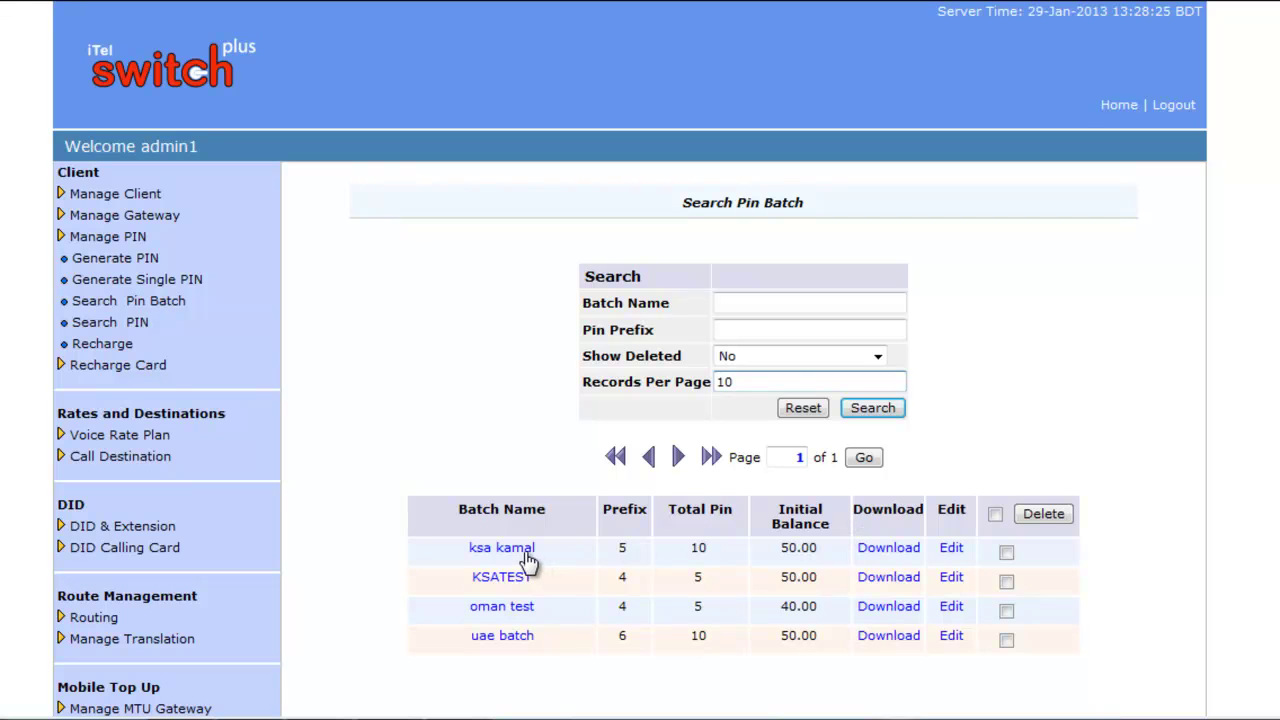
pyautogui.click(955, 550)
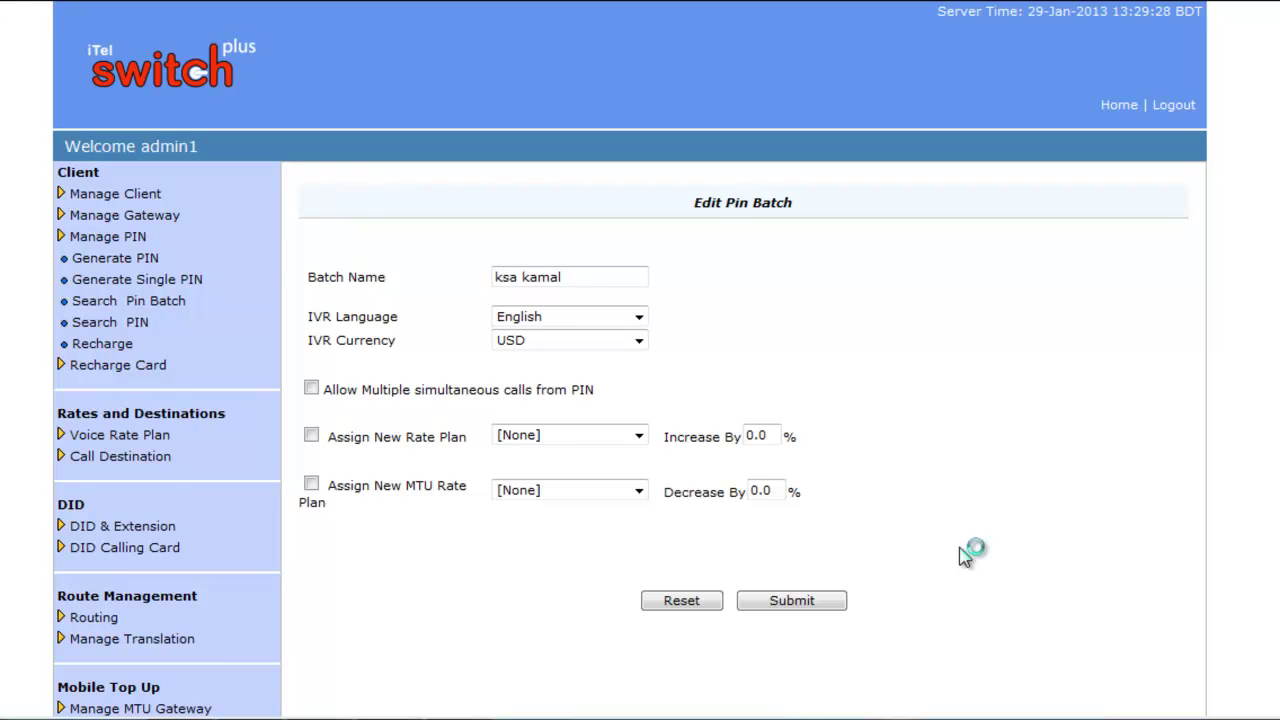
# Keep English IVR language, USD currency and [None] rate plans for ksa kamal, then save
pyautogui.click(599, 279)
pyautogui.click(640, 317)
pyautogui.click(645, 320)
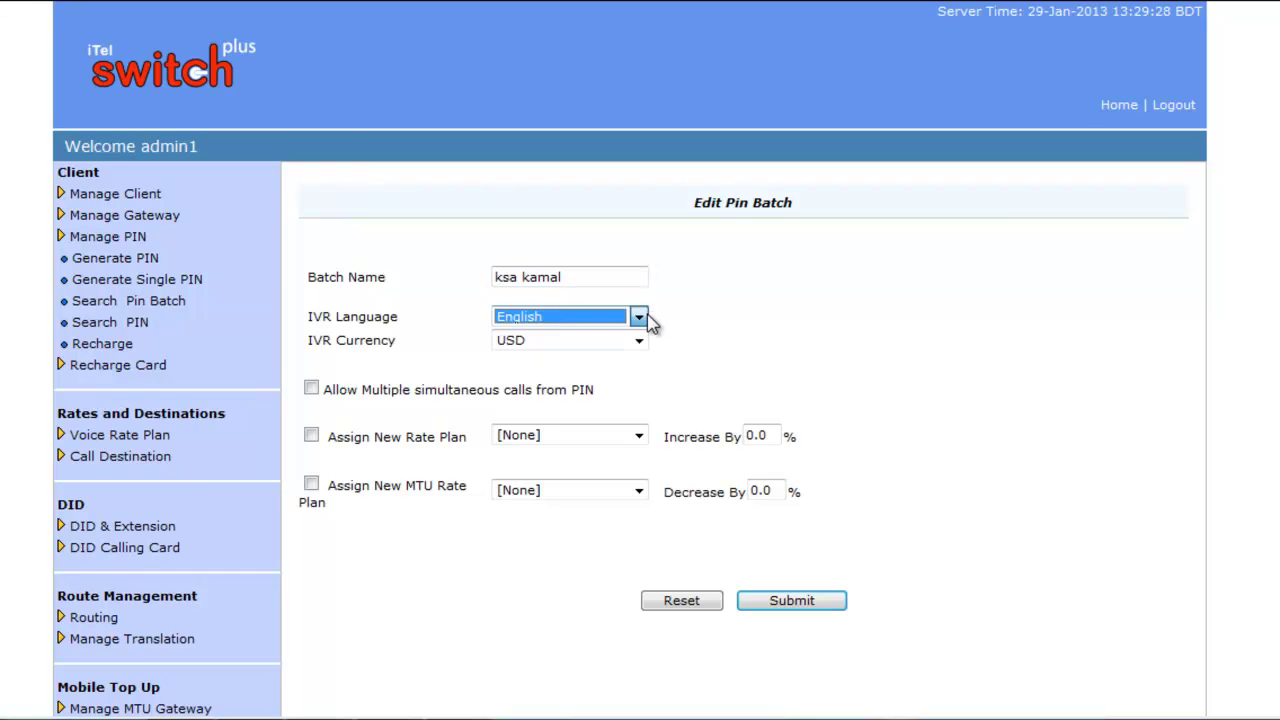
pyautogui.click(638, 343)
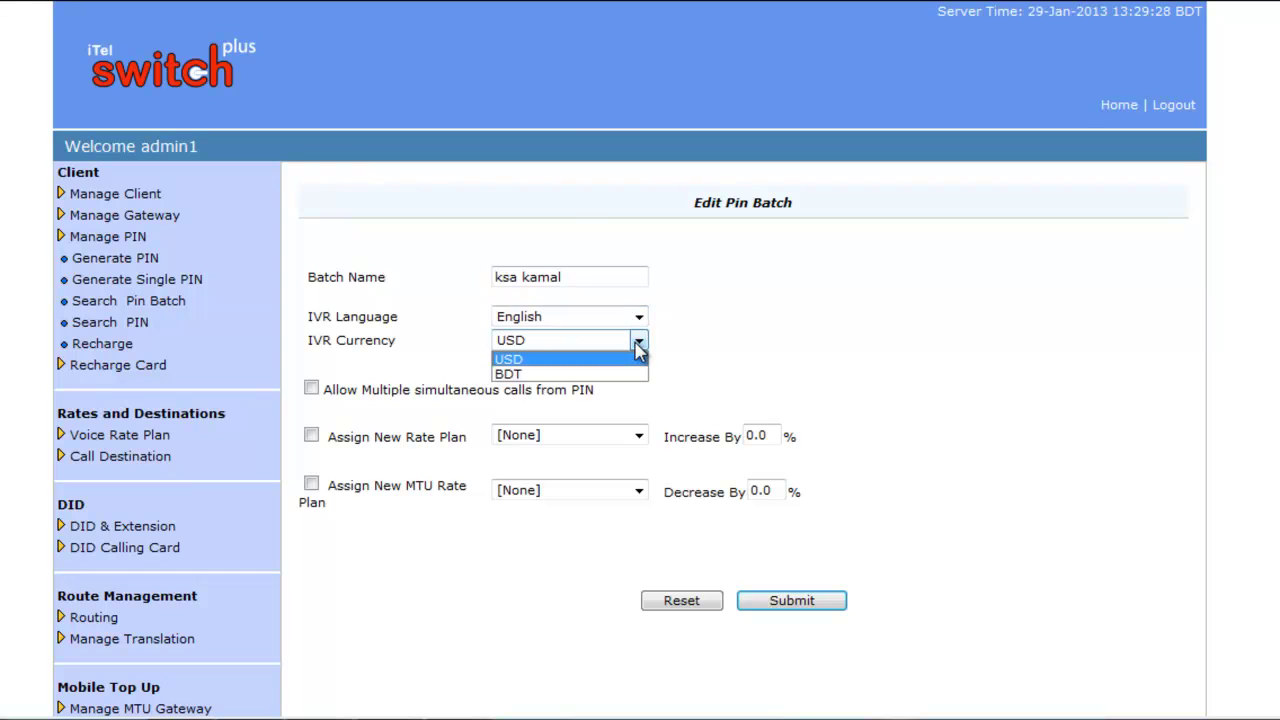
pyautogui.click(638, 343)
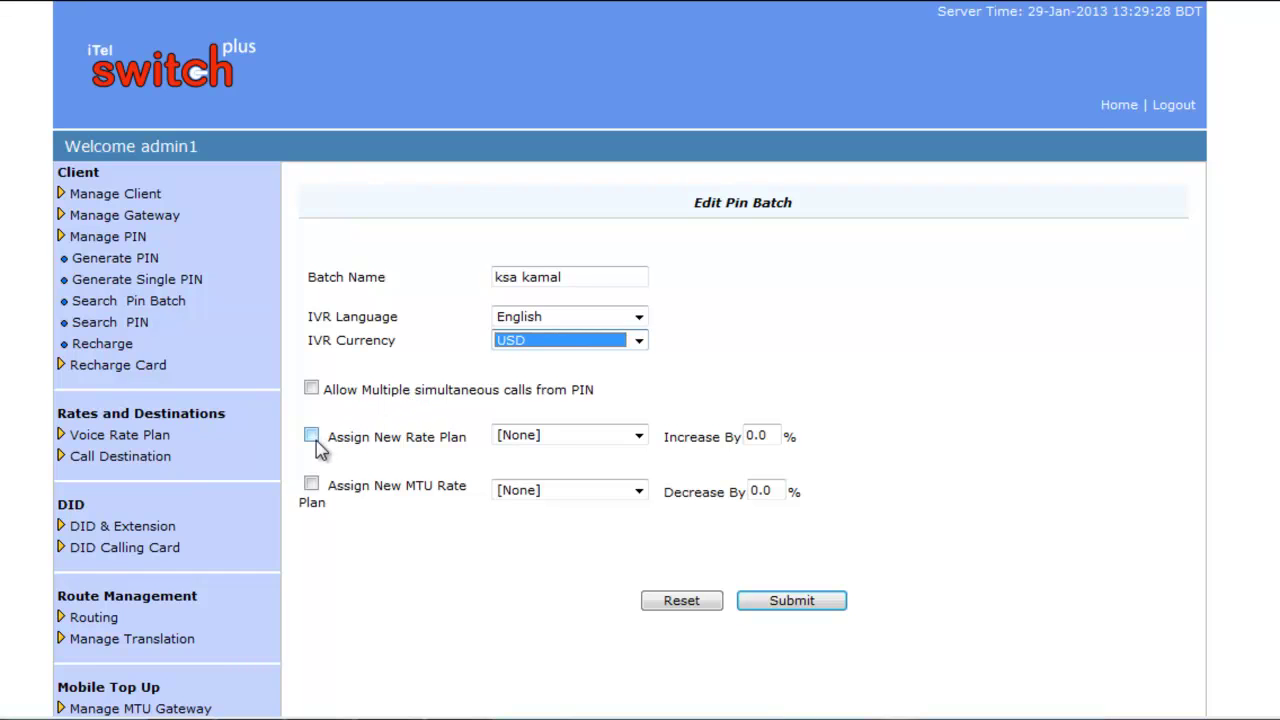
pyautogui.click(638, 436)
pyautogui.click(641, 440)
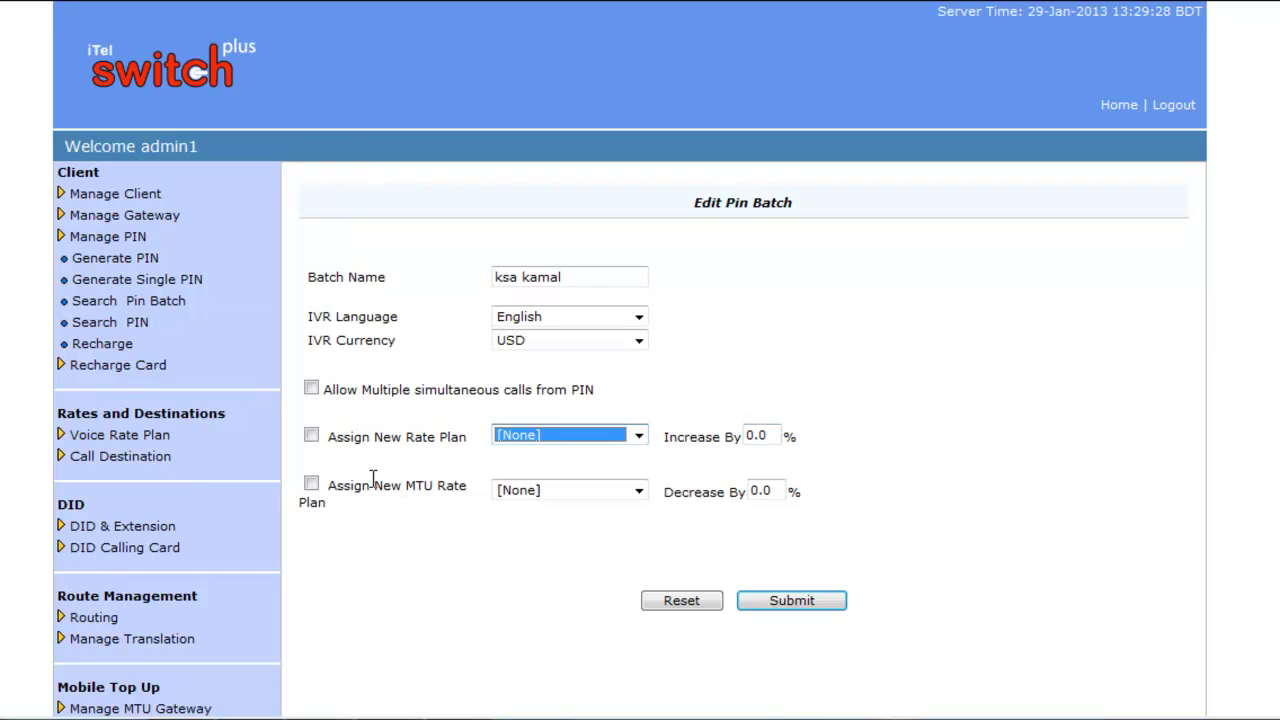
pyautogui.click(645, 500)
pyautogui.click(641, 494)
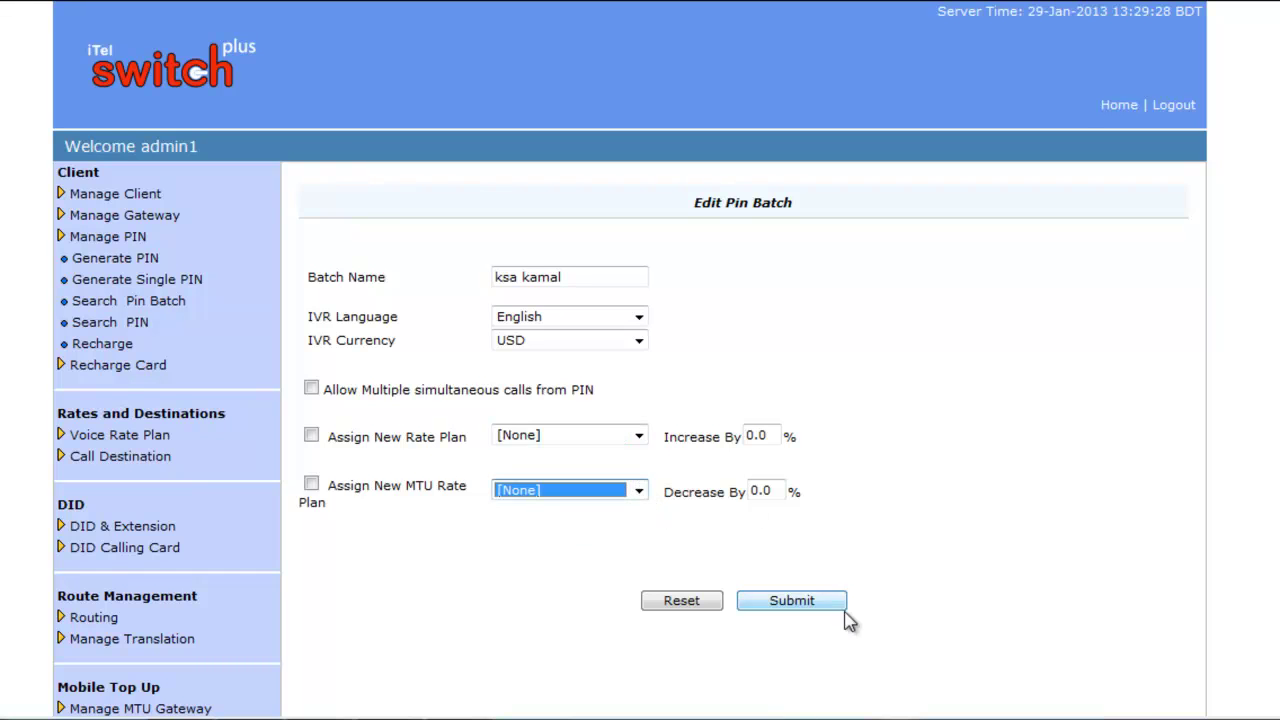
pyautogui.click(793, 601)
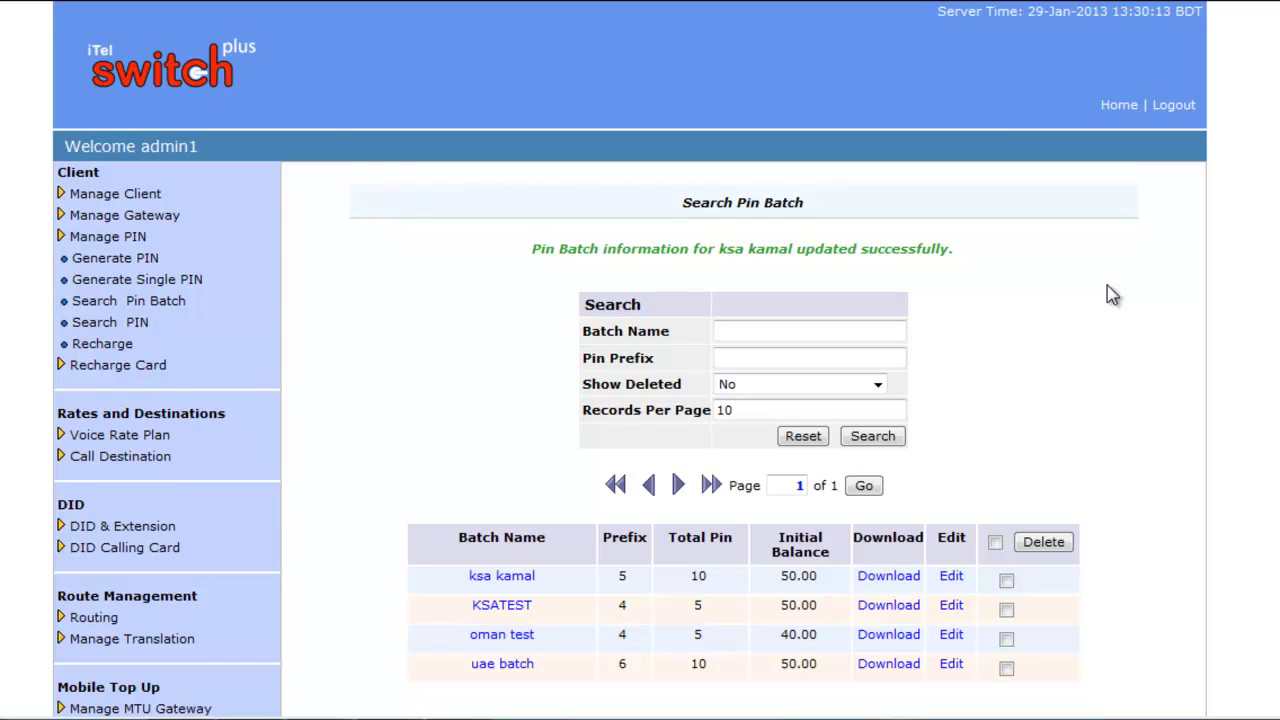
# Open the Search PIN list and scroll through the ksa kamal batch's 10 PINs at 50.00
pyautogui.click(497, 580)
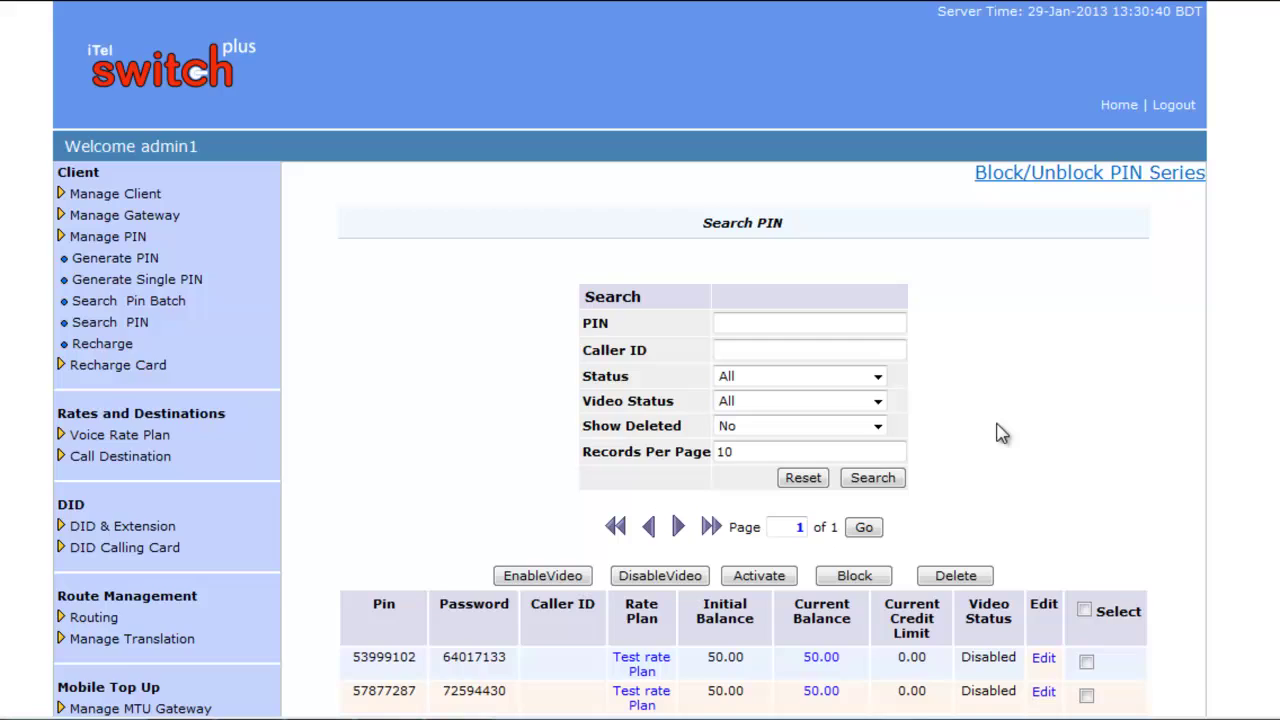
pyautogui.scroll(-2, 1000, 432)
pyautogui.scroll(-1, 1000, 432)
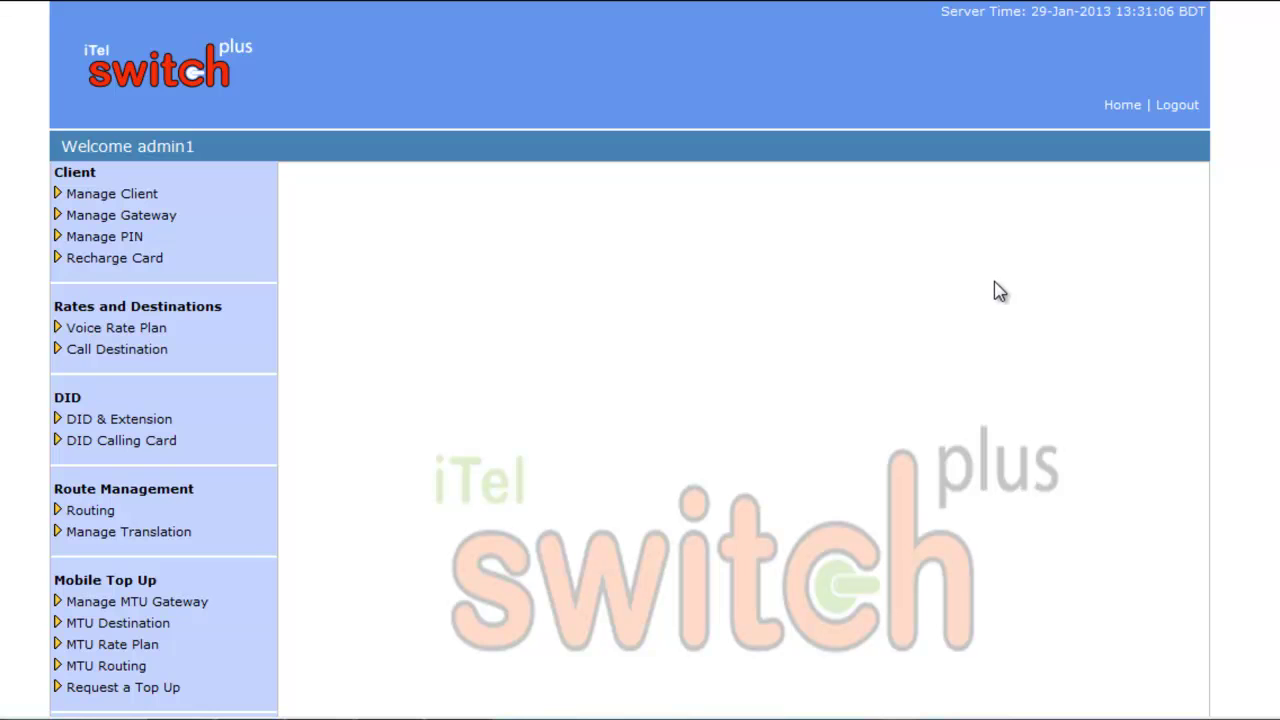
# Open the Search PIN page and check the PIN and Caller ID filter fields
pyautogui.click(130, 238)
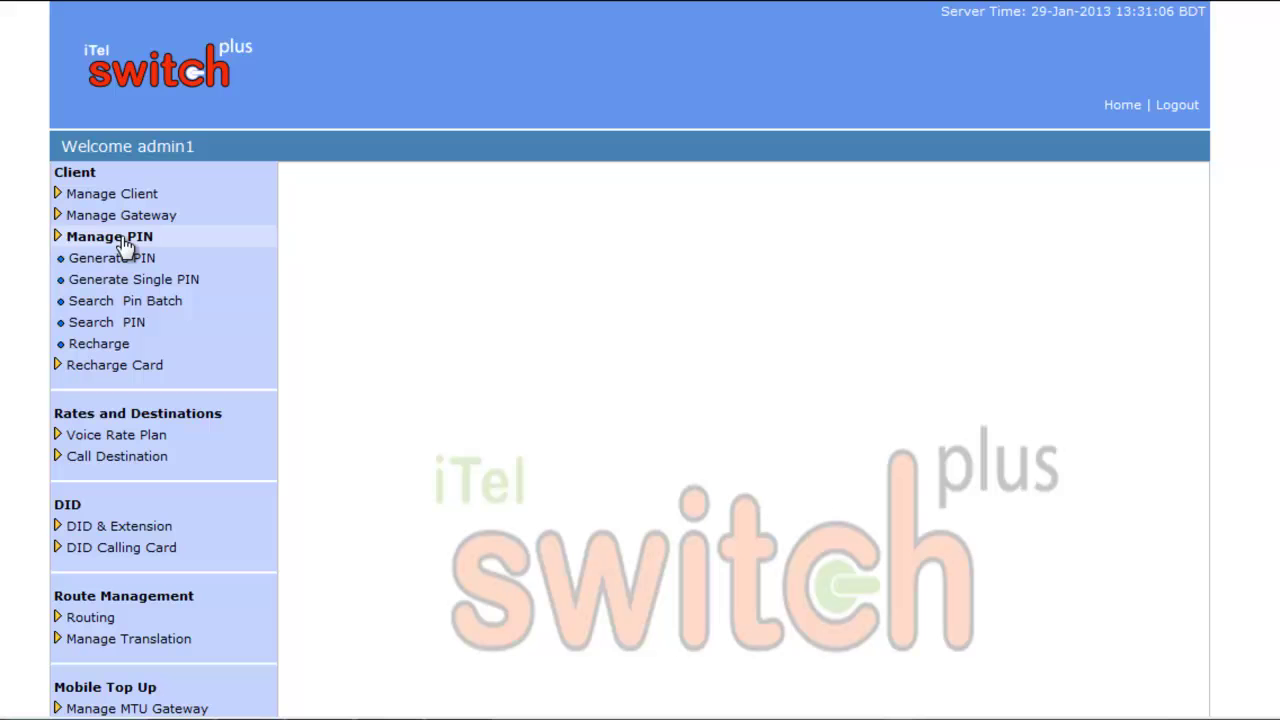
pyautogui.click(110, 328)
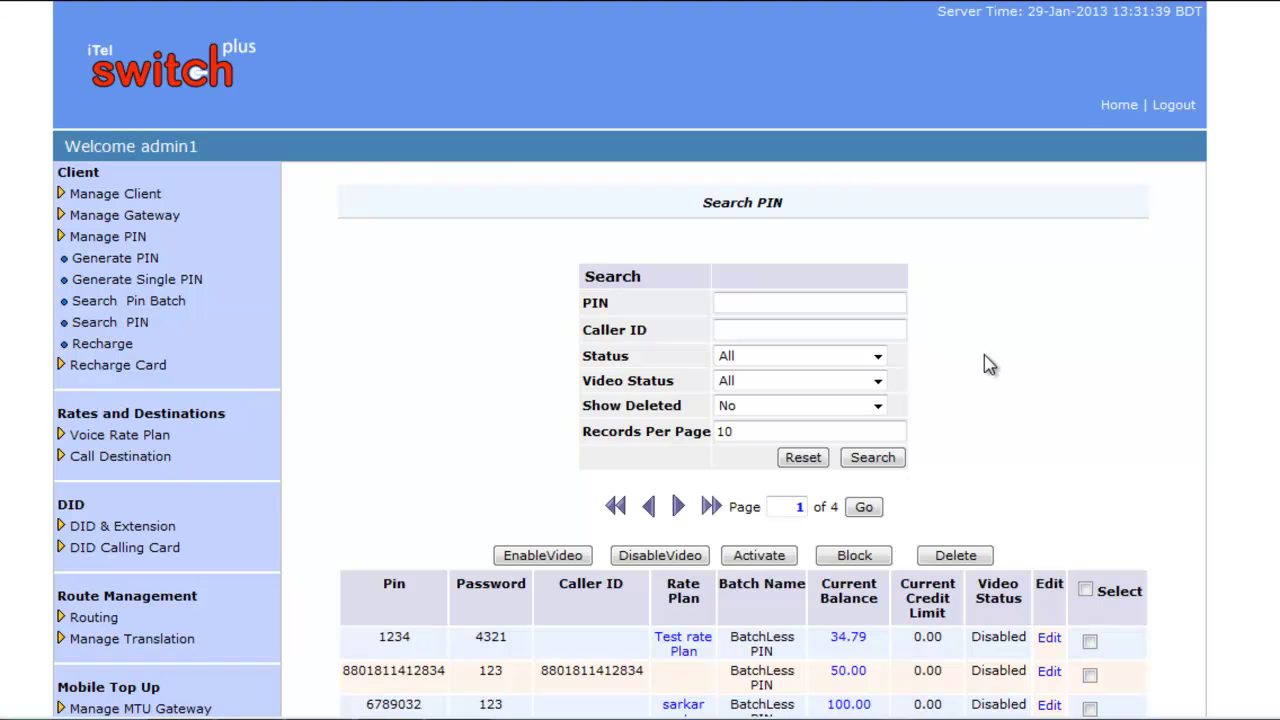
pyautogui.scroll(-2, 1019, 337)
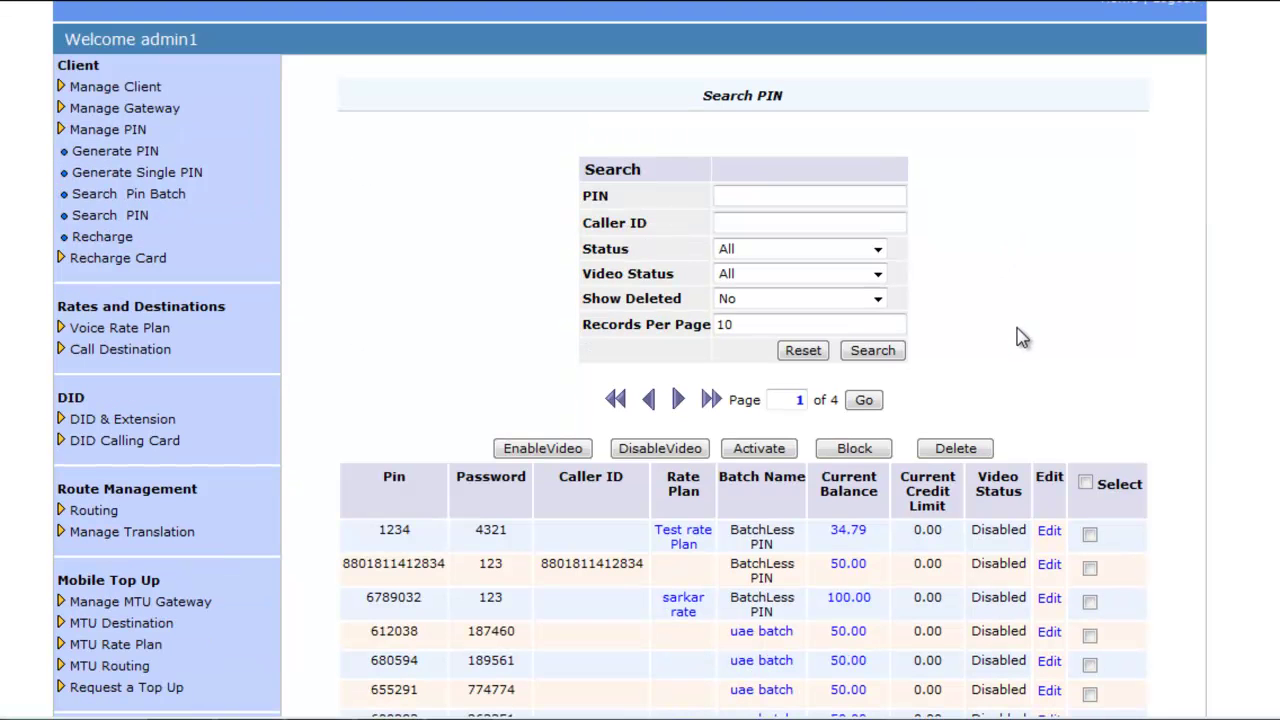
pyautogui.click(769, 195)
pyautogui.click(760, 222)
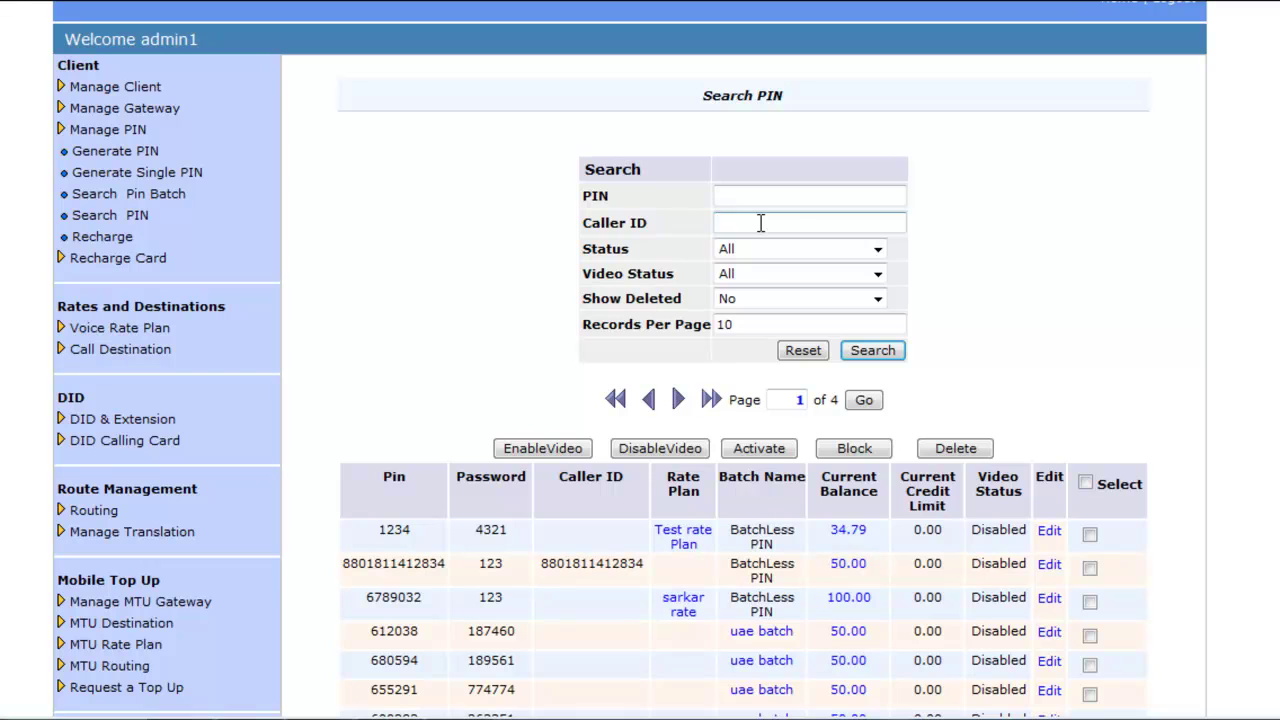
# Leave Status and Video Status at All and Show Deleted at No
pyautogui.click(877, 250)
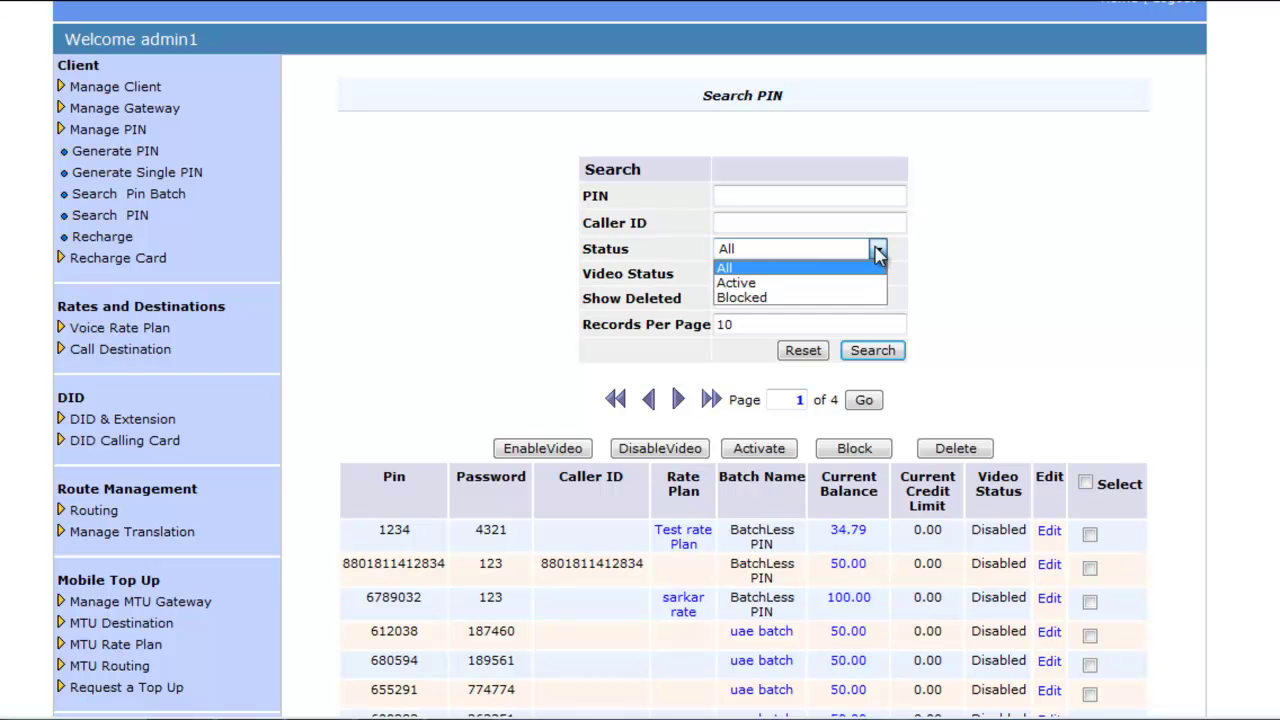
pyautogui.click(877, 250)
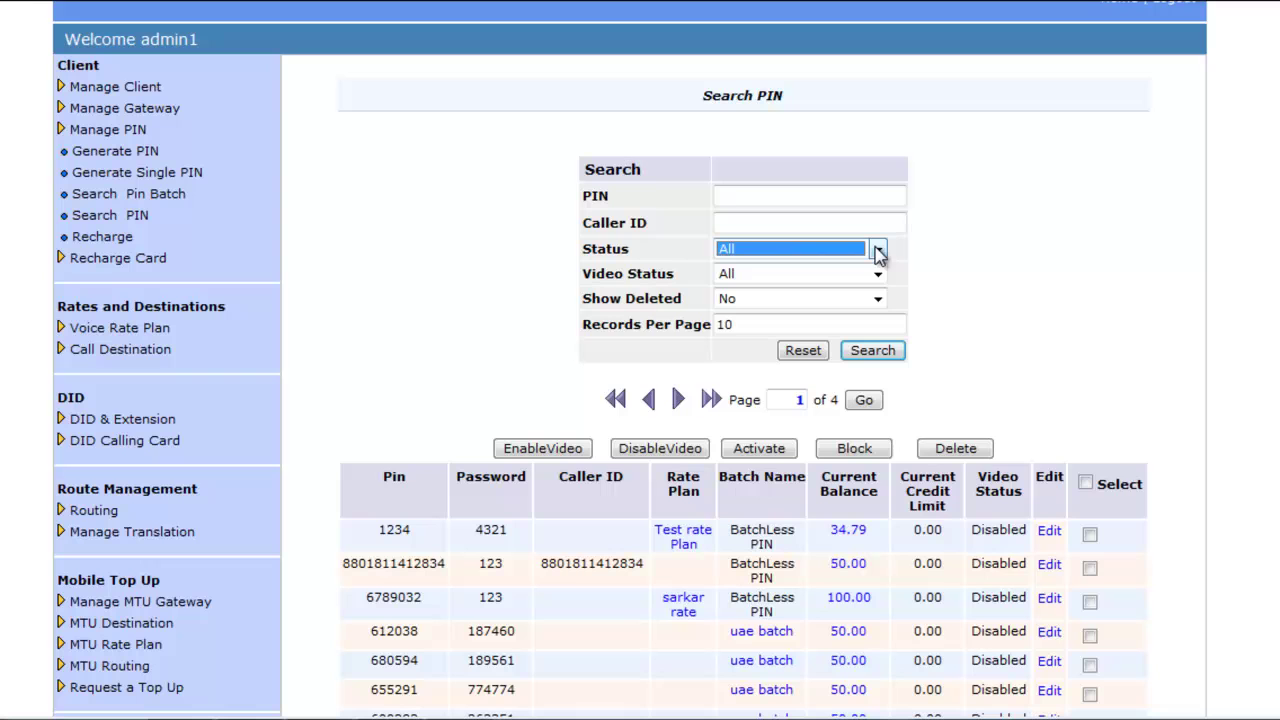
pyautogui.click(878, 277)
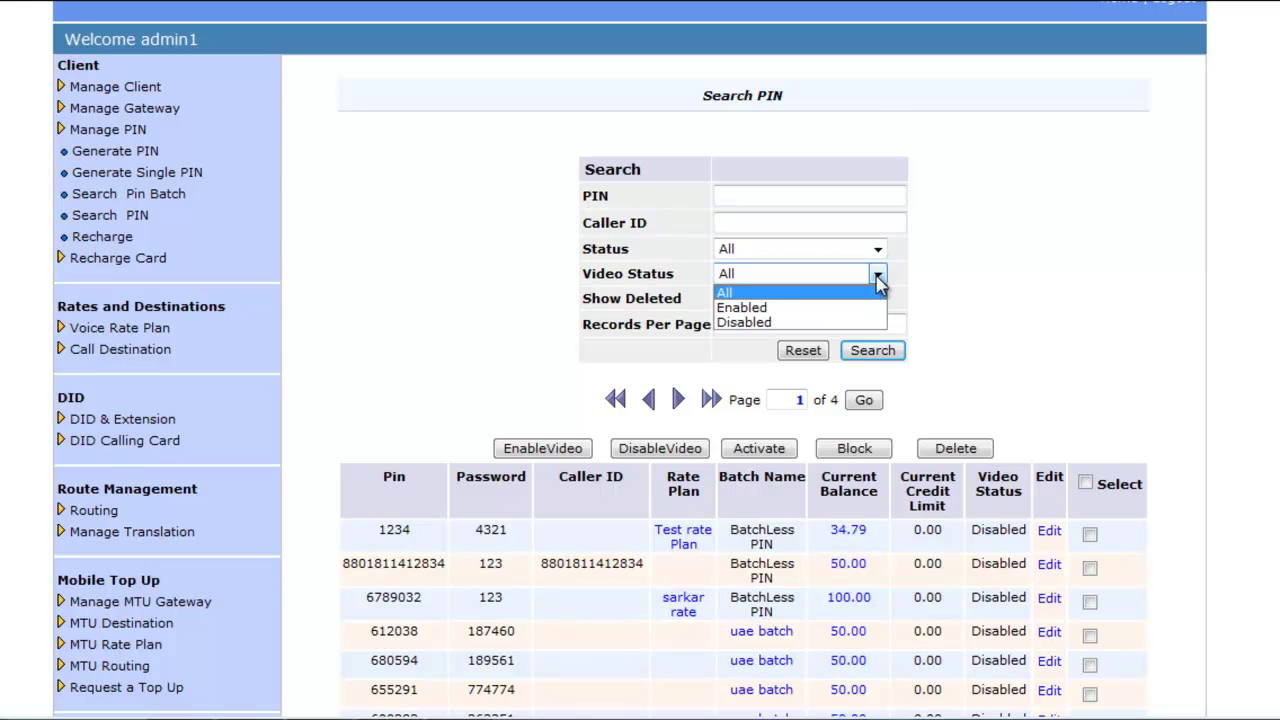
pyautogui.click(879, 284)
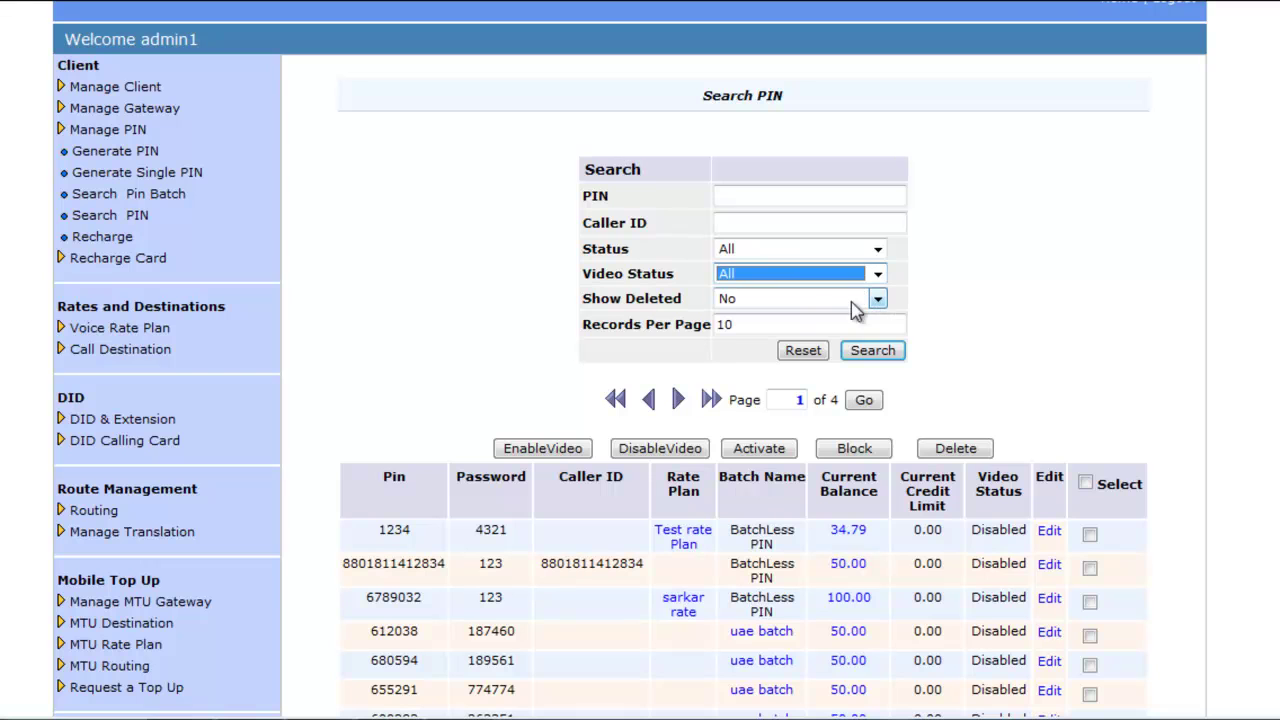
pyautogui.click(879, 302)
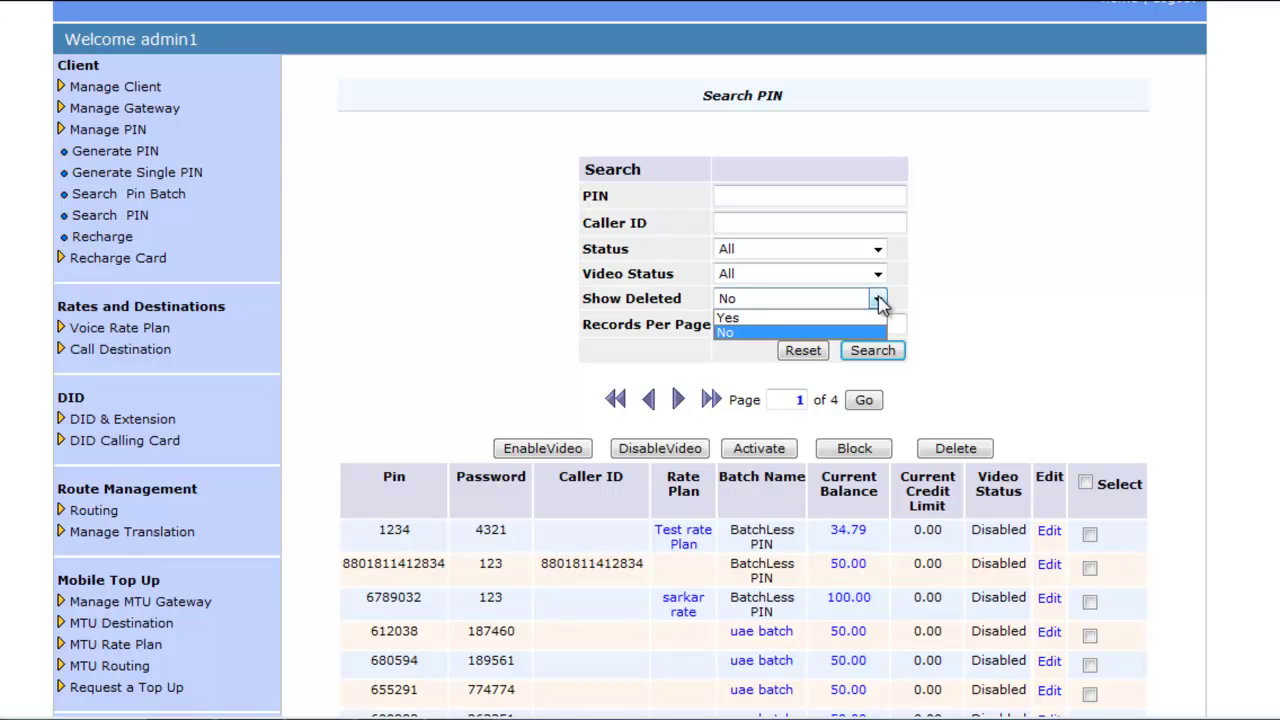
pyautogui.click(879, 302)
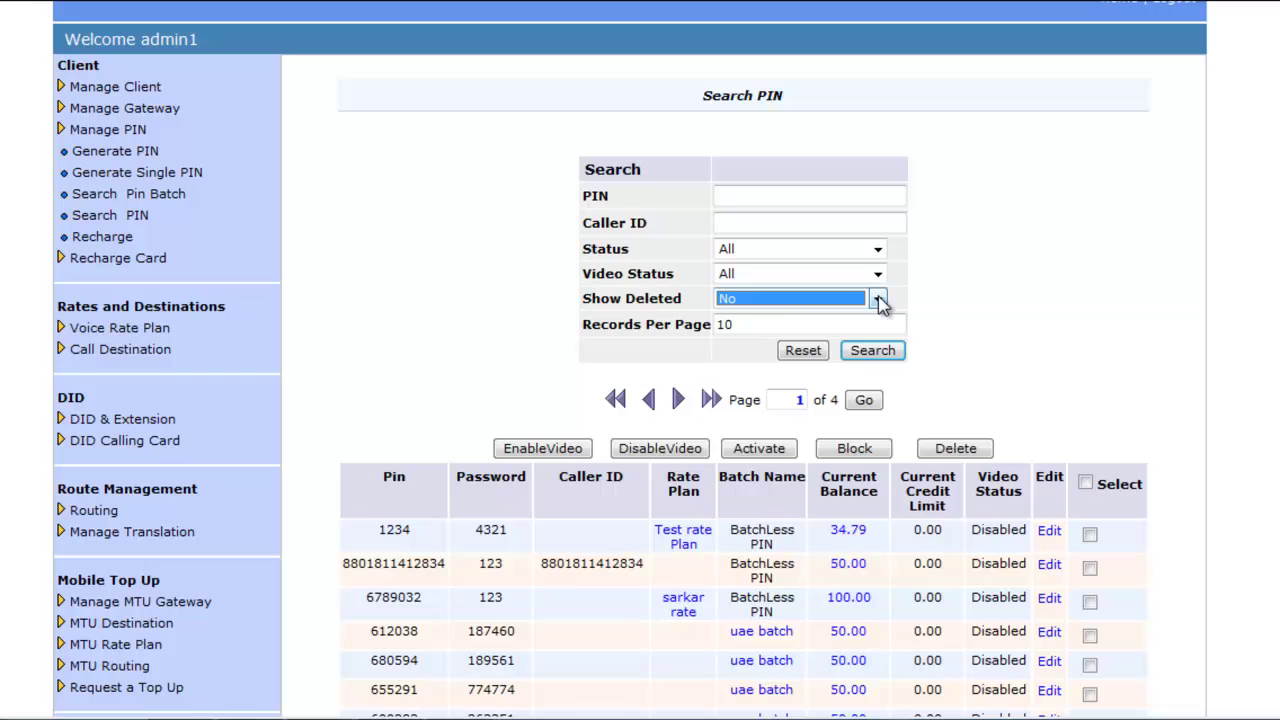
pyautogui.click(777, 323)
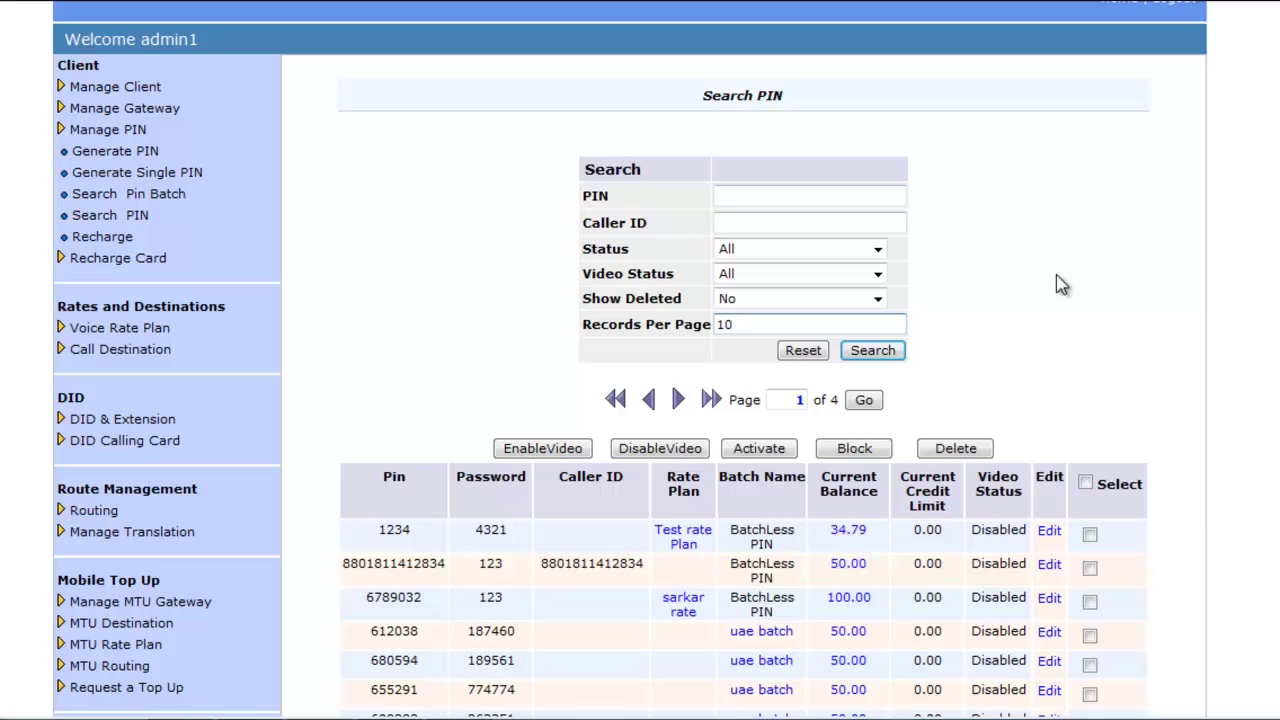
pyautogui.scroll(-1, 1073, 275)
pyautogui.scroll(-1, 1073, 275)
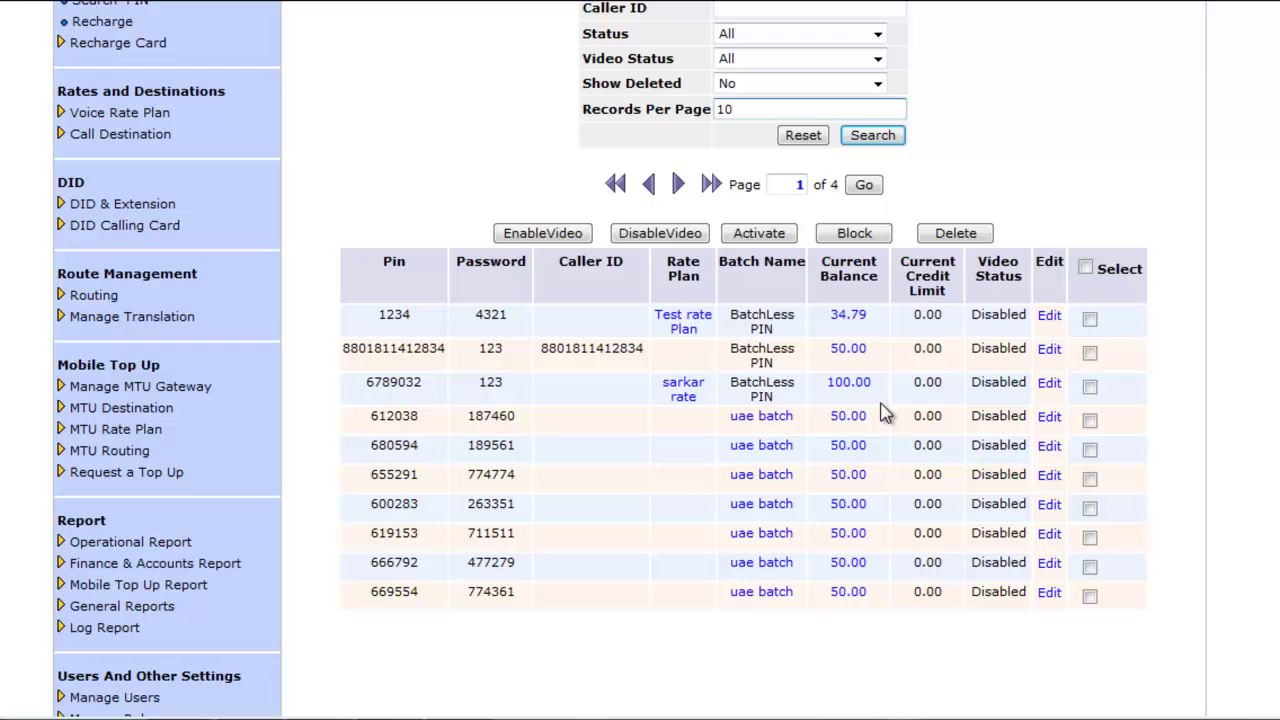
pyautogui.click(1090, 319)
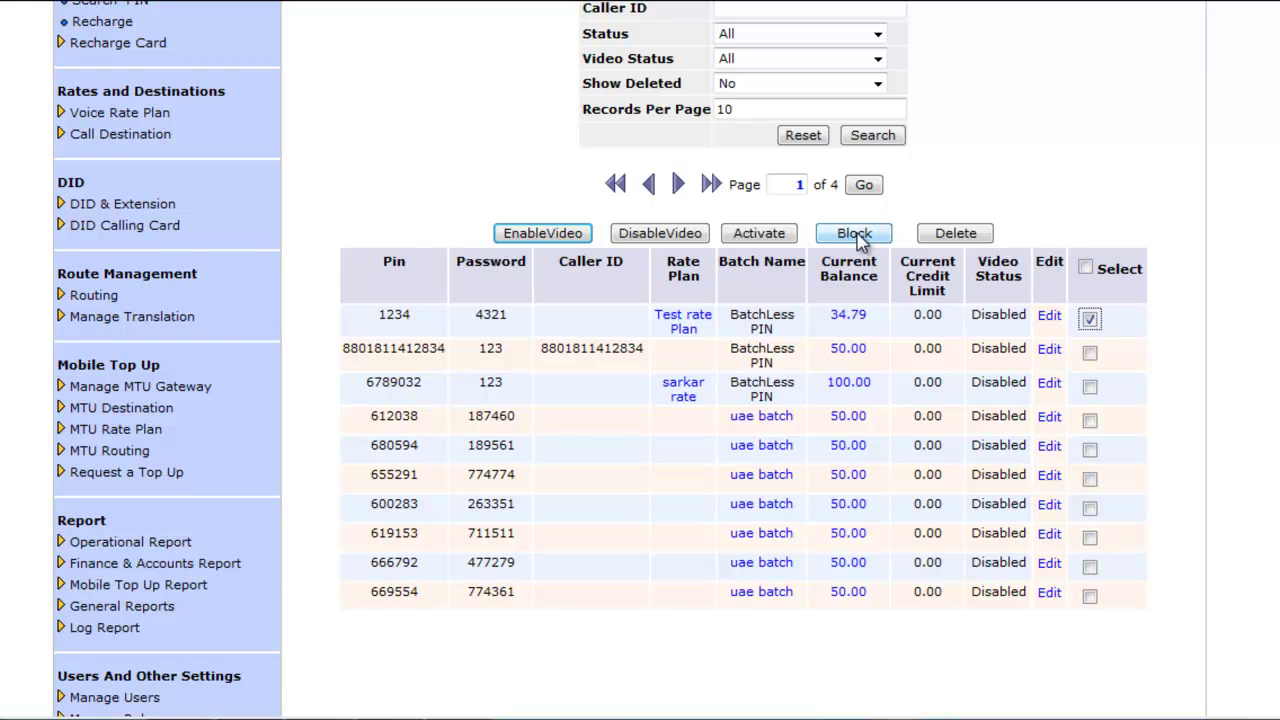
pyautogui.click(1088, 317)
pyautogui.click(1088, 317)
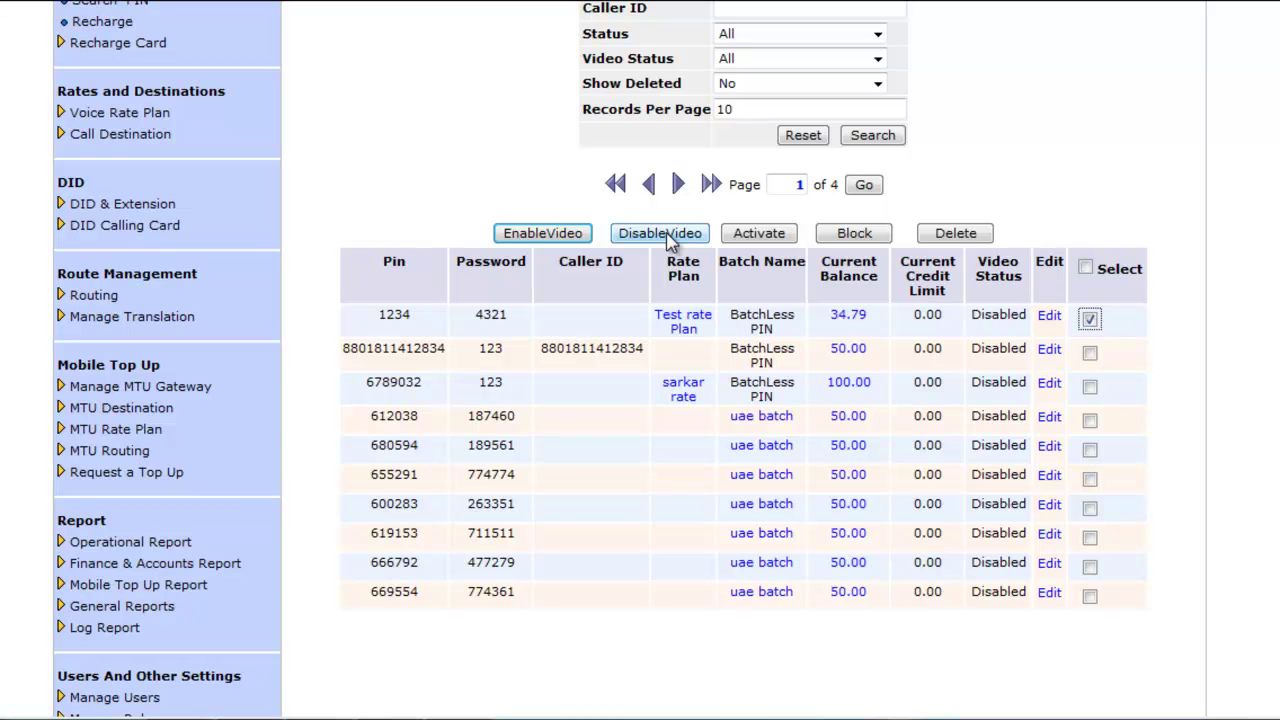
pyautogui.click(1092, 320)
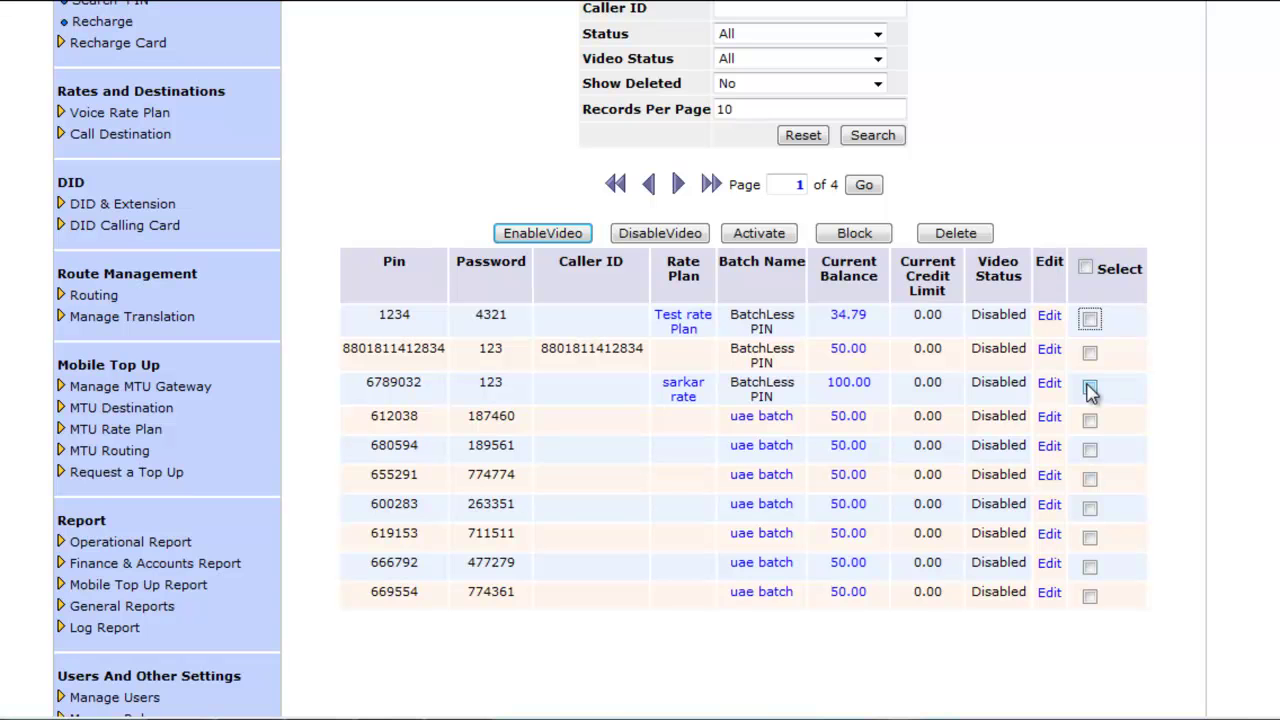
pyautogui.click(848, 316)
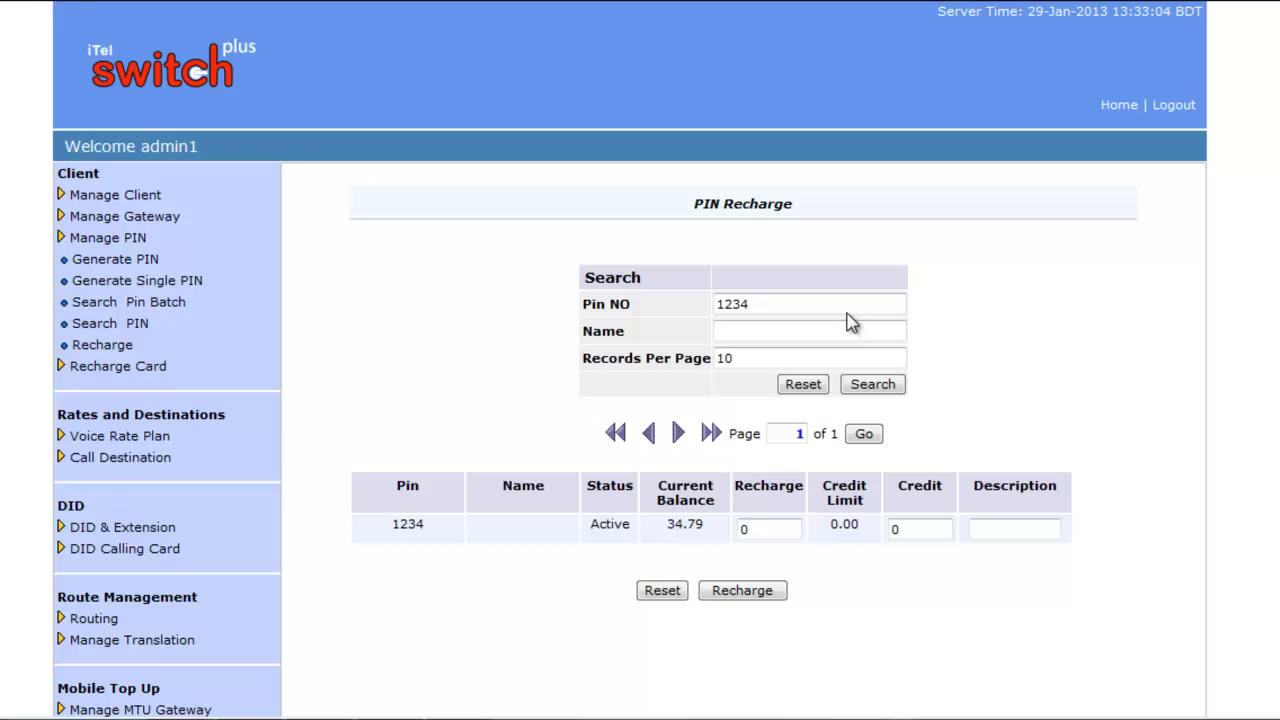
pyautogui.click(771, 526)
pyautogui.doubleClick(742, 529)
pyautogui.write('50')
pyautogui.click(752, 592)
pyautogui.click(709, 416)
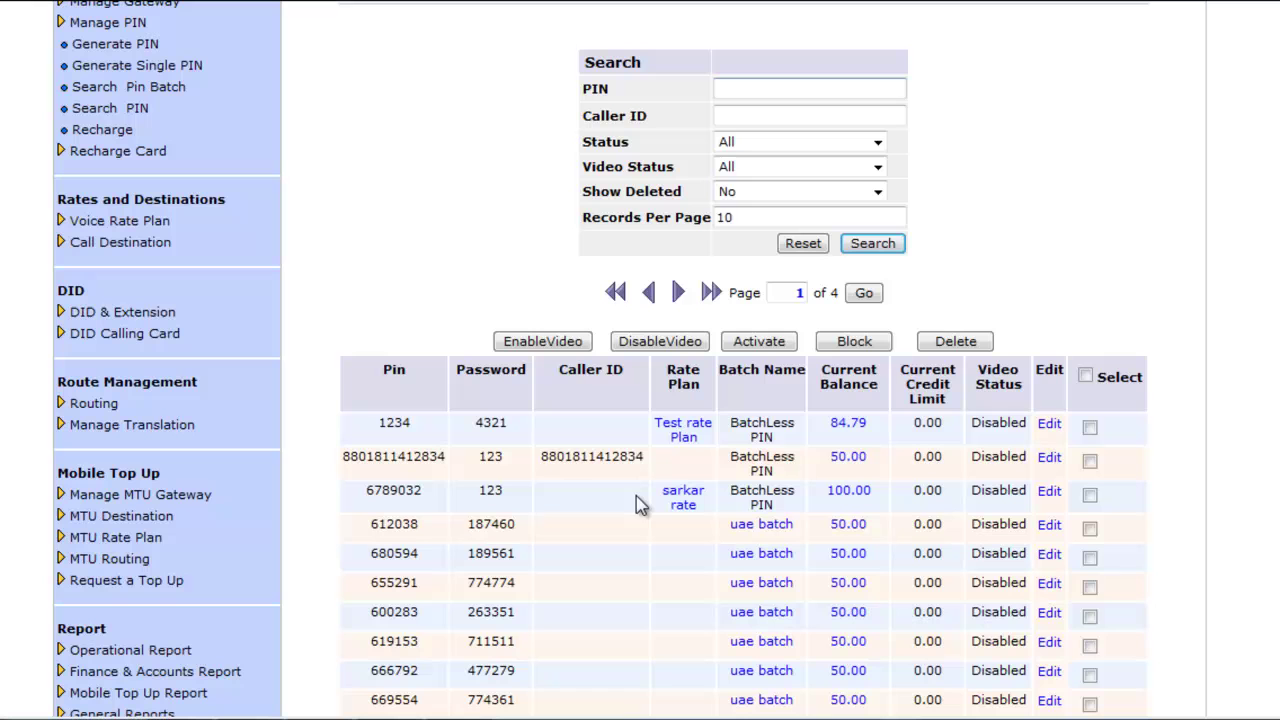
pyautogui.click(1050, 495)
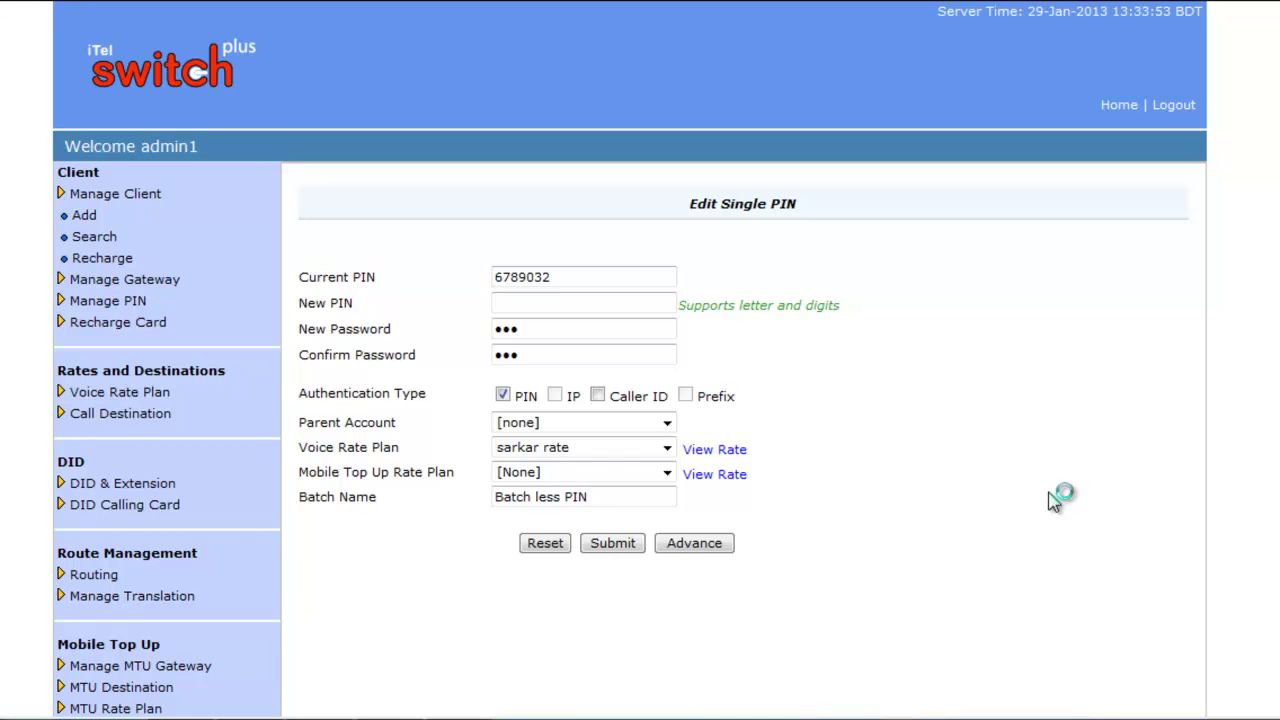
pyautogui.click(566, 281)
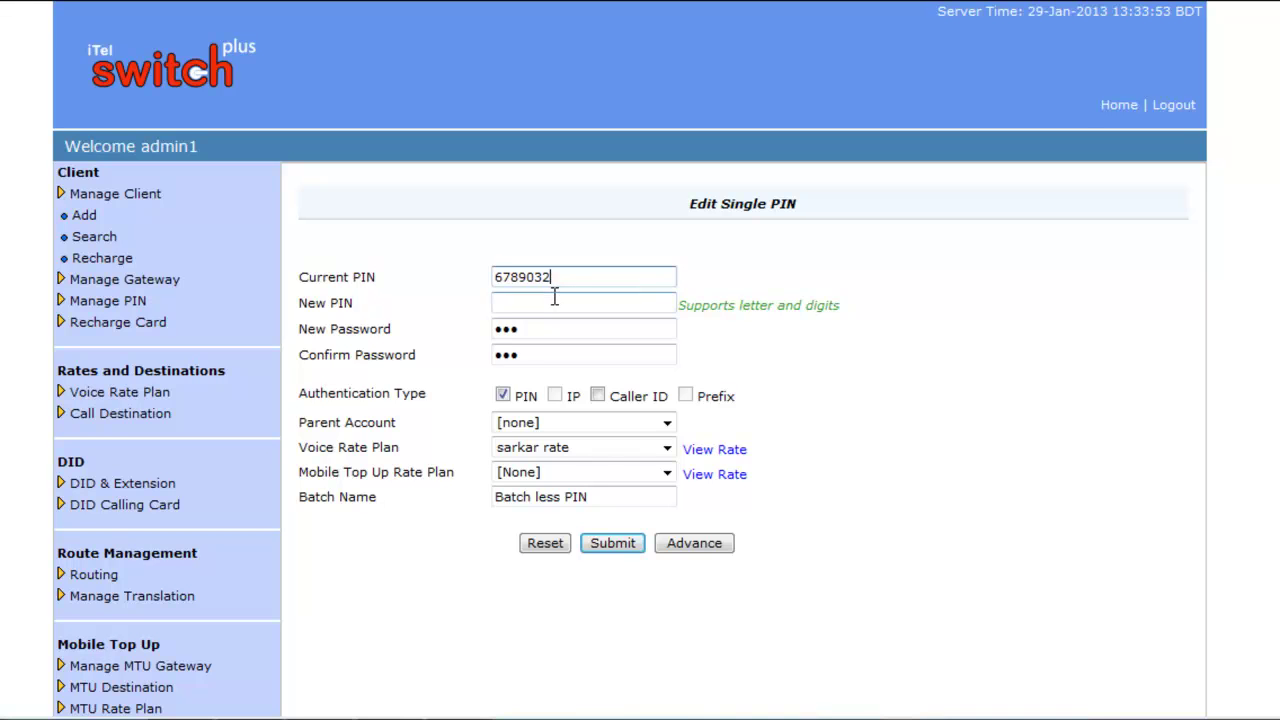
pyautogui.click(564, 332)
pyautogui.click(552, 358)
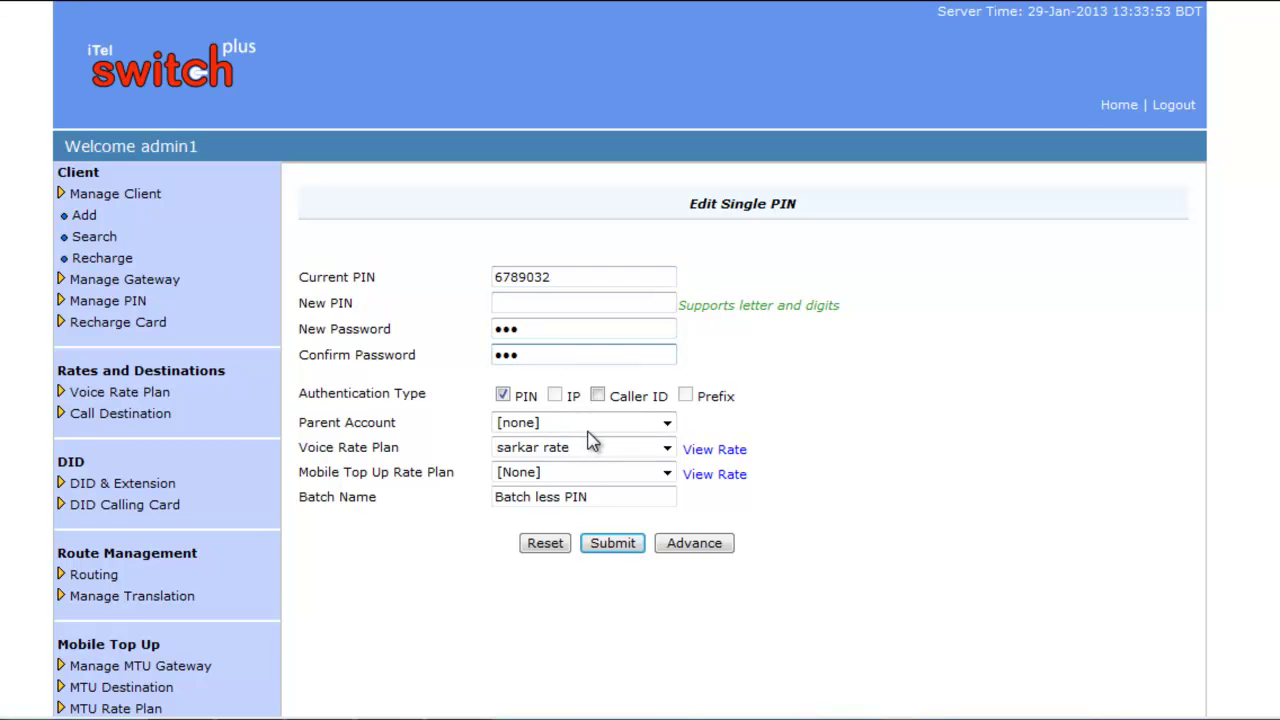
pyautogui.click(667, 424)
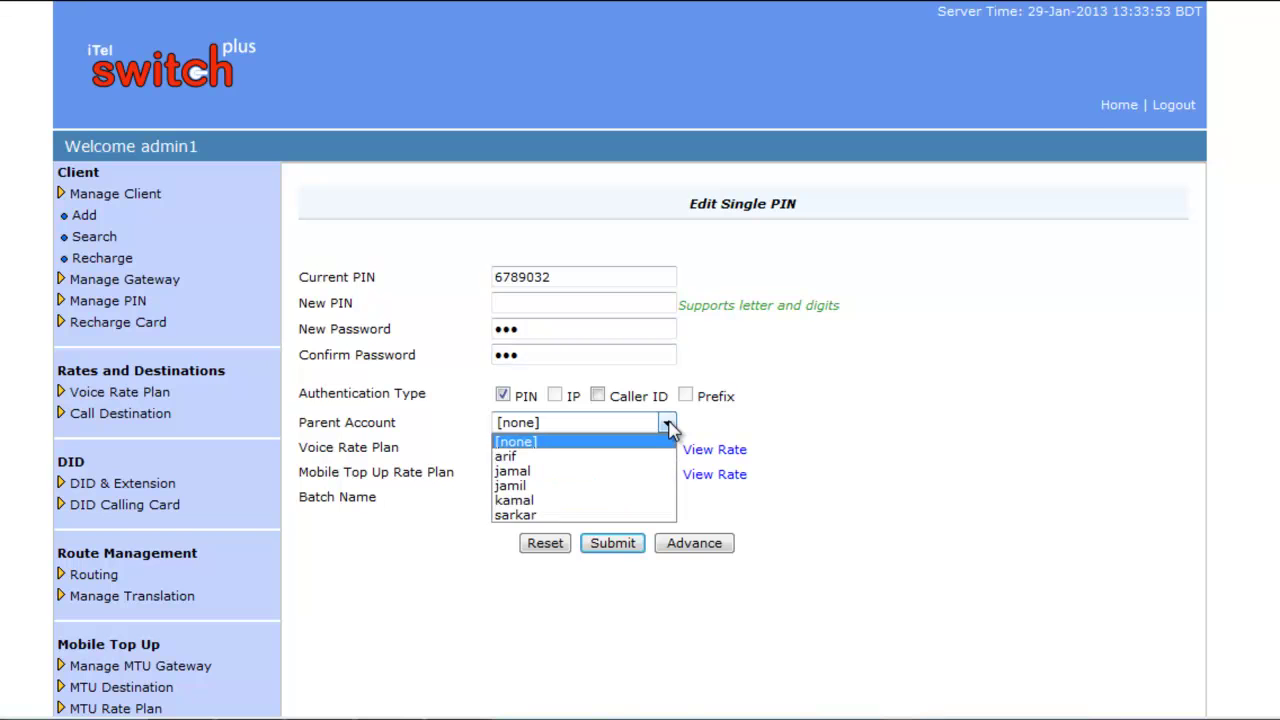
pyautogui.click(667, 424)
pyautogui.click(668, 451)
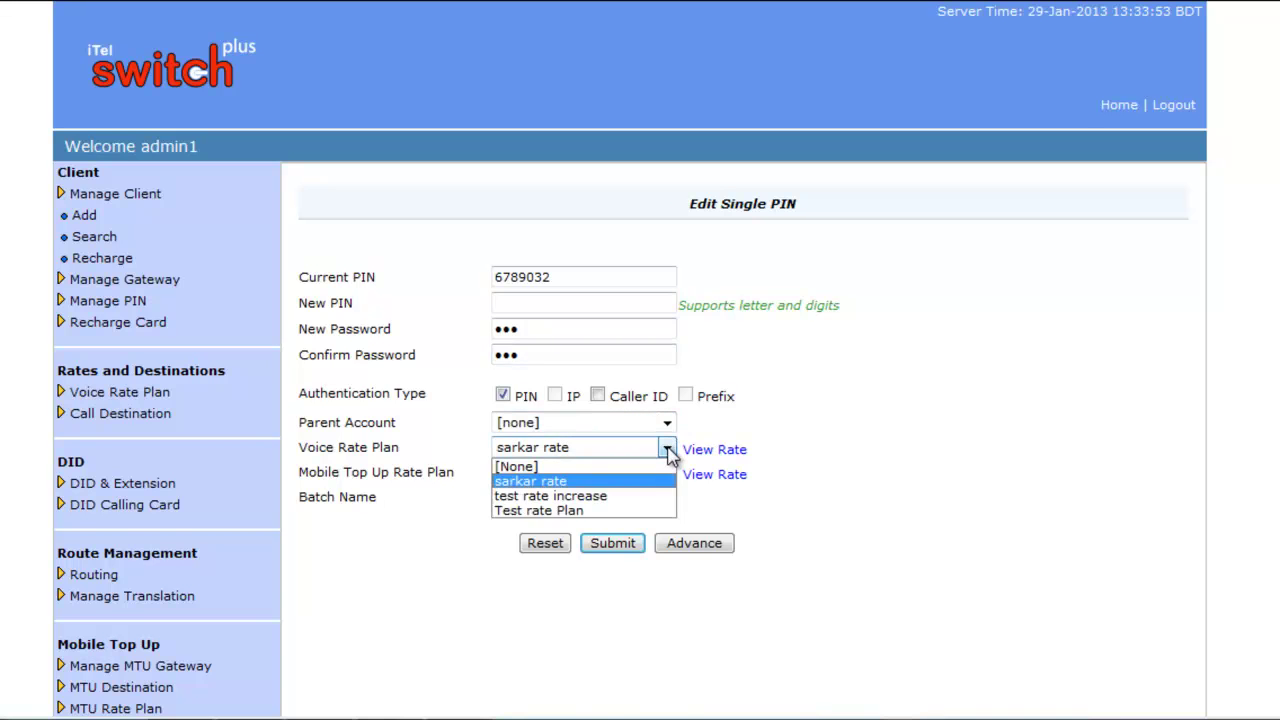
pyautogui.click(668, 451)
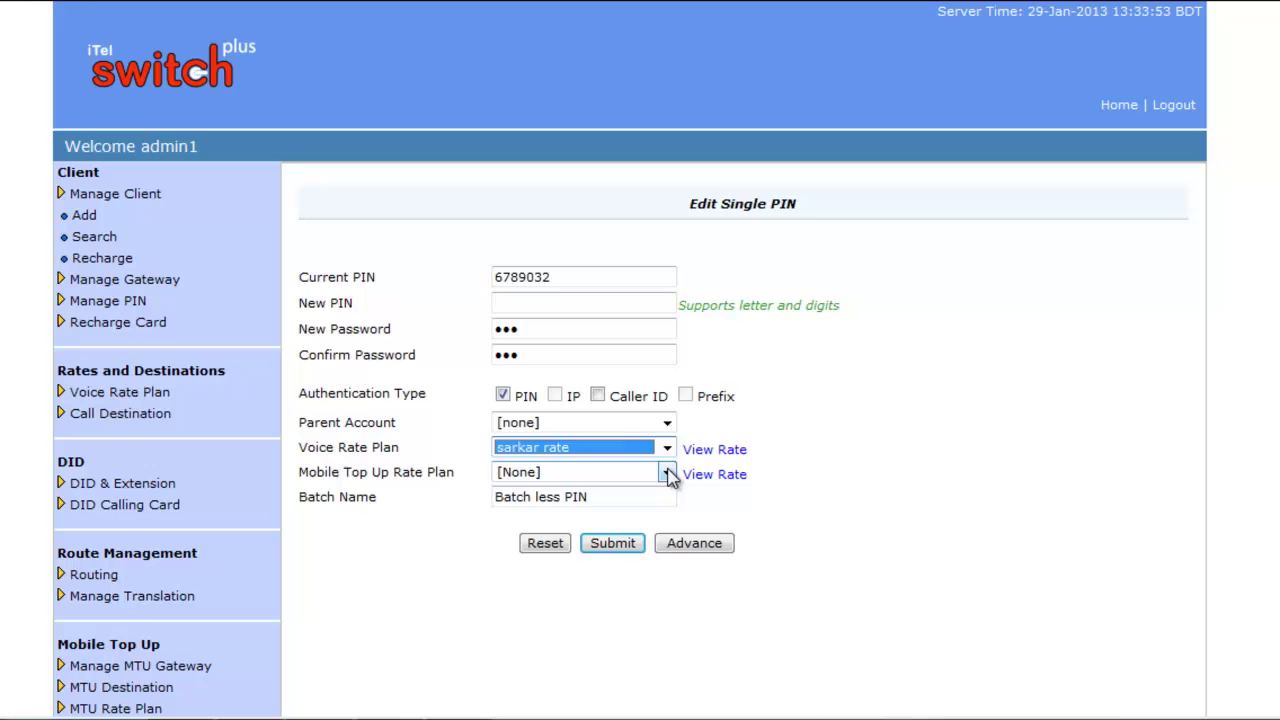
pyautogui.click(668, 474)
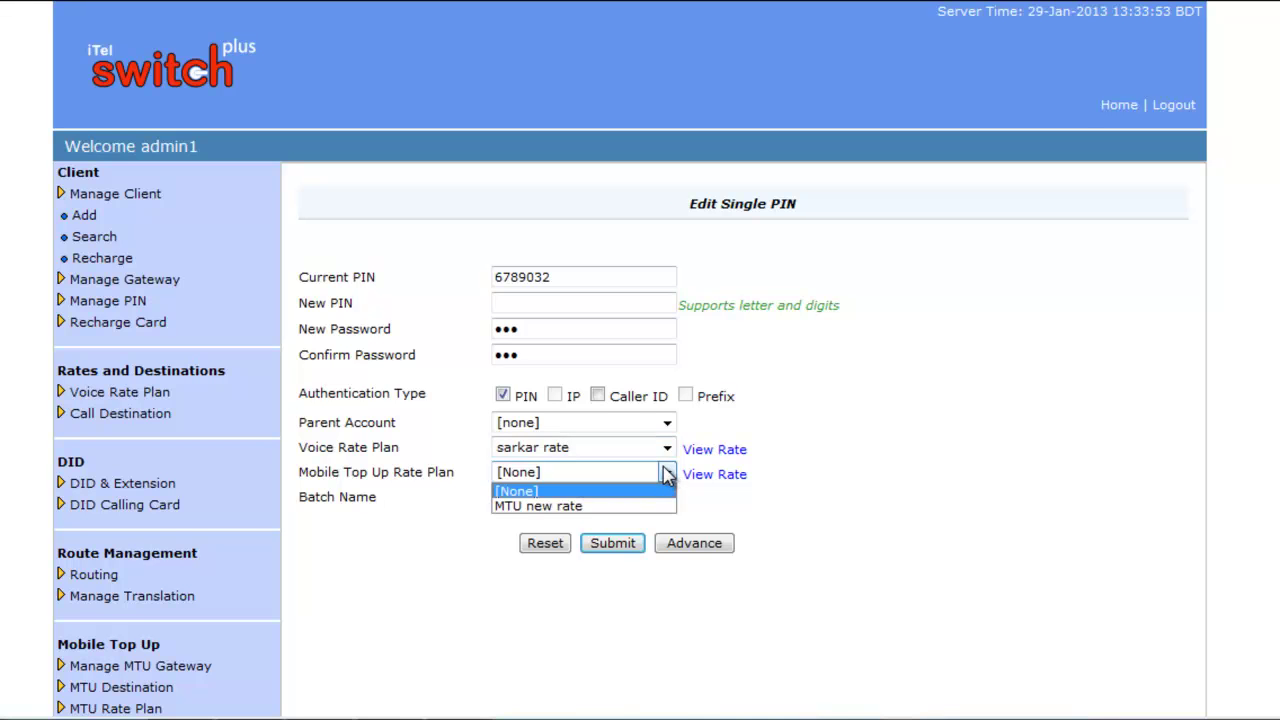
pyautogui.click(668, 474)
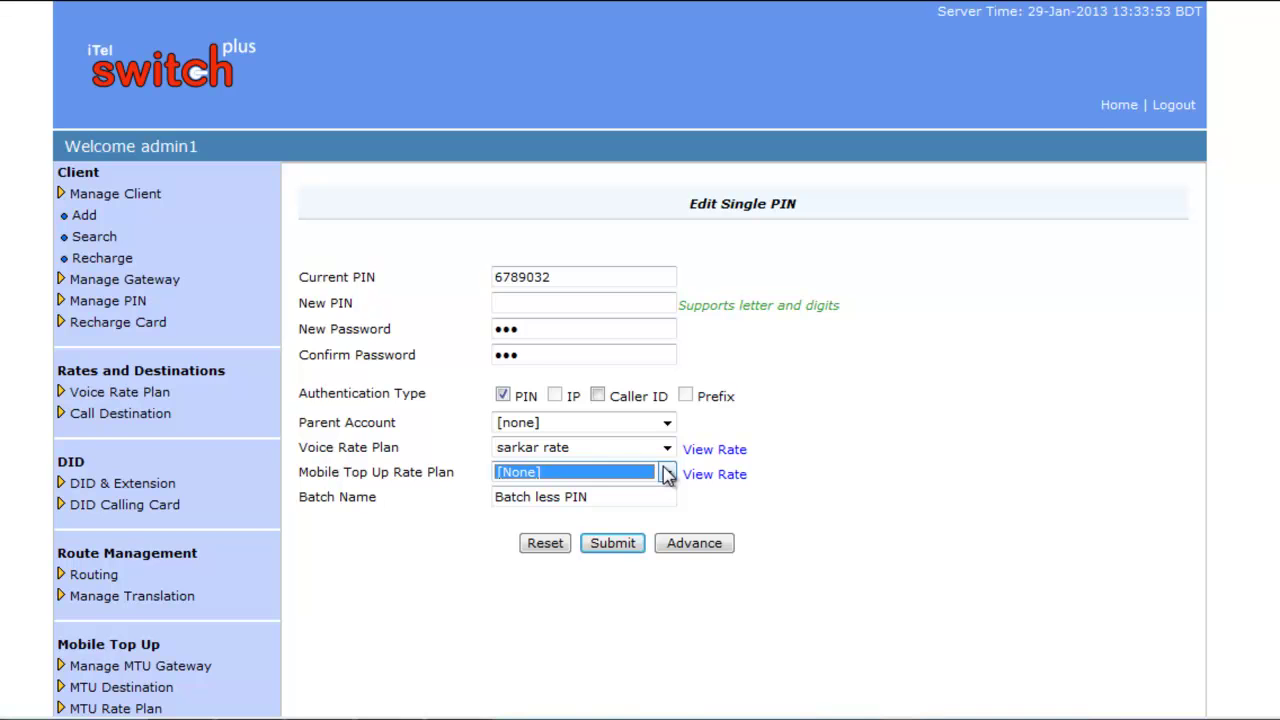
# In Advance settings, clear Increase By, set Maximum Allowed Calls to 5, and save
pyautogui.click(695, 545)
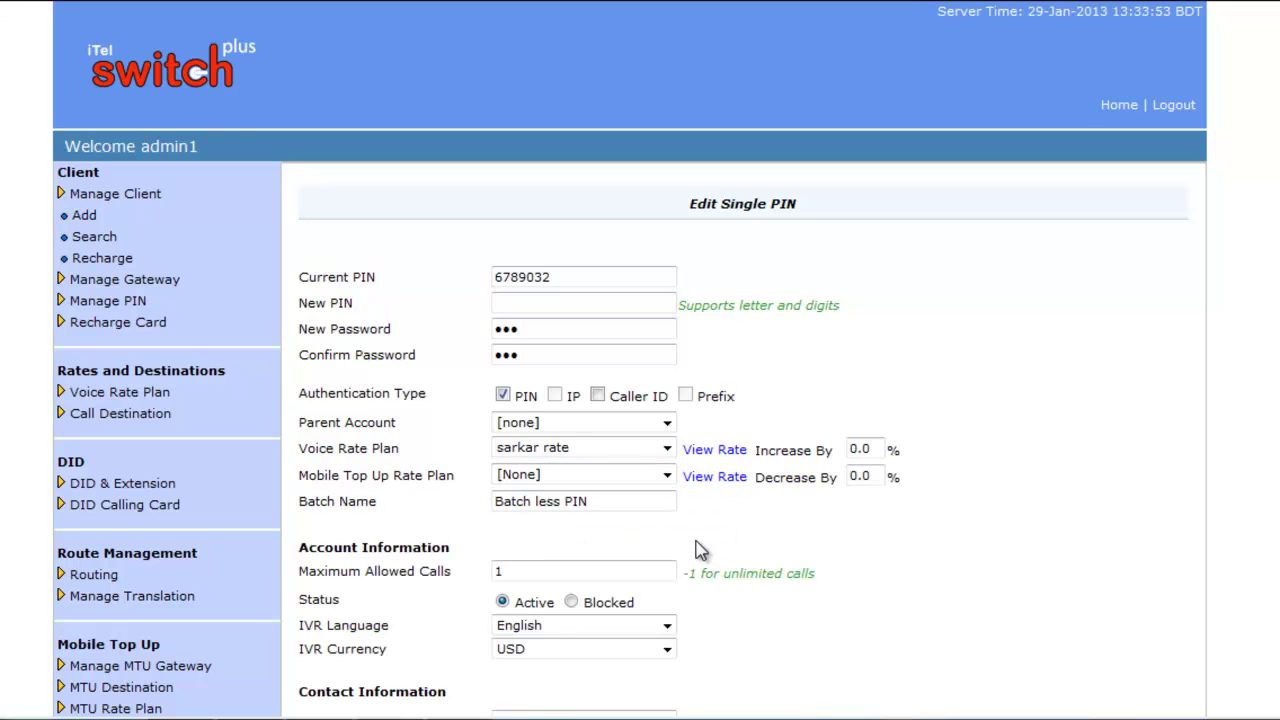
pyautogui.scroll(-3, 948, 478)
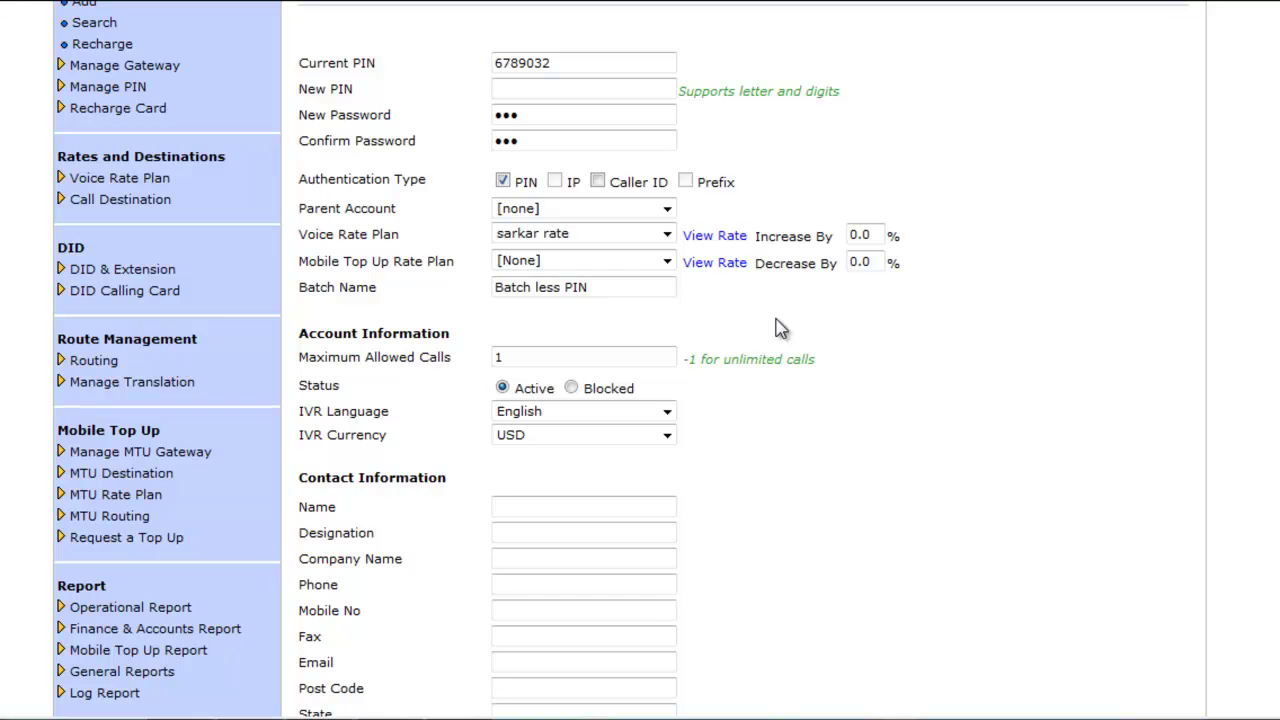
pyautogui.click(878, 237)
pyautogui.press('BackSpace')
pyautogui.press('BackSpace')
pyautogui.press('BackSpace')
pyautogui.click(548, 358)
pyautogui.press('BackSpace')
pyautogui.write('5')
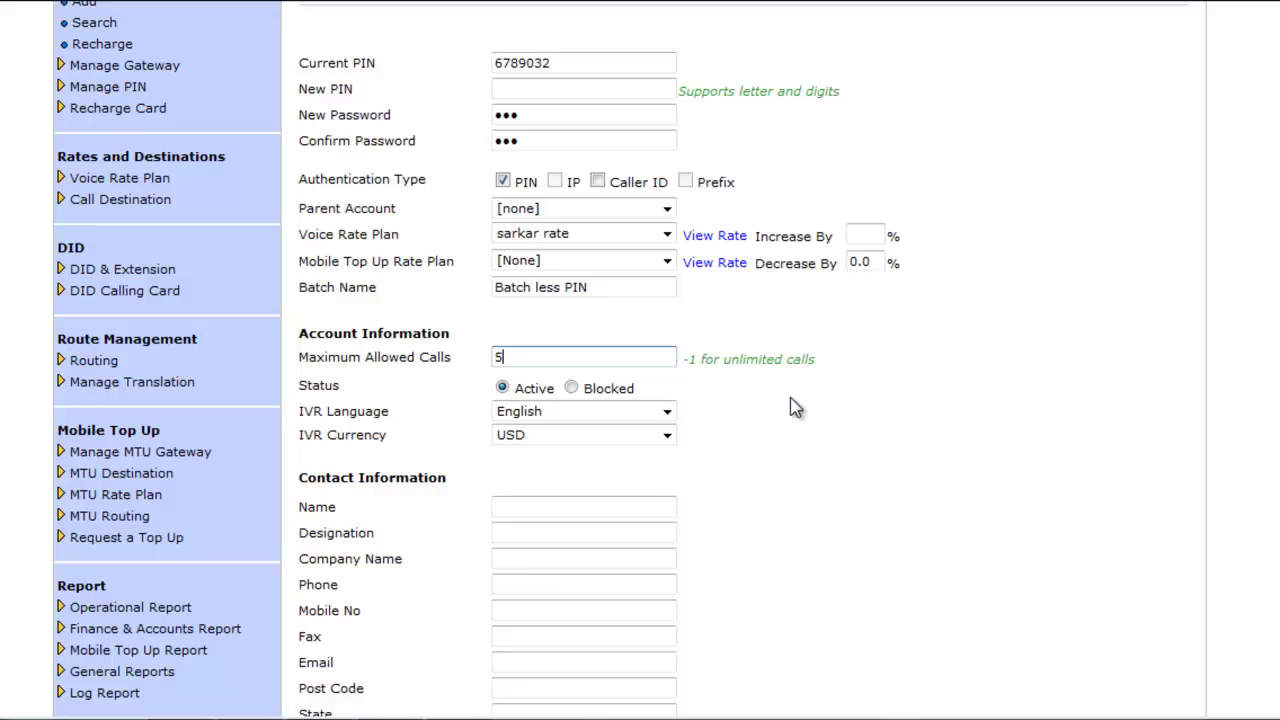
pyautogui.scroll(-3, 780, 397)
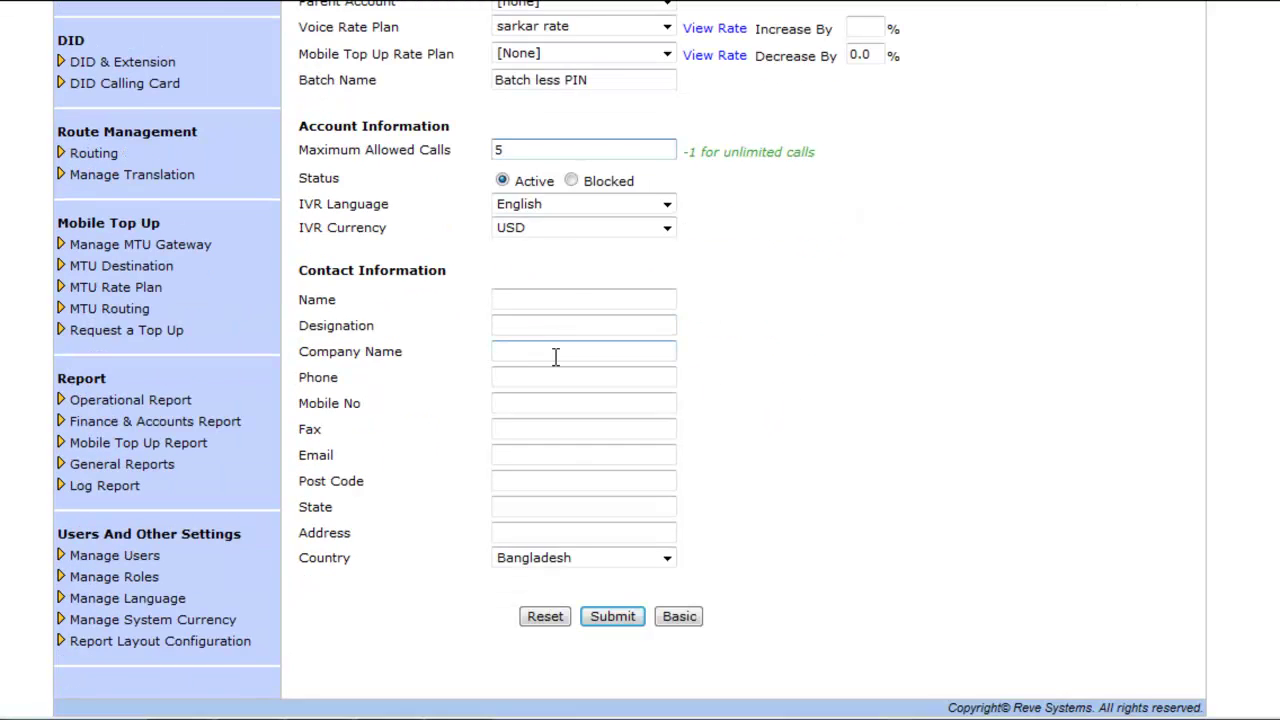
pyautogui.click(614, 617)
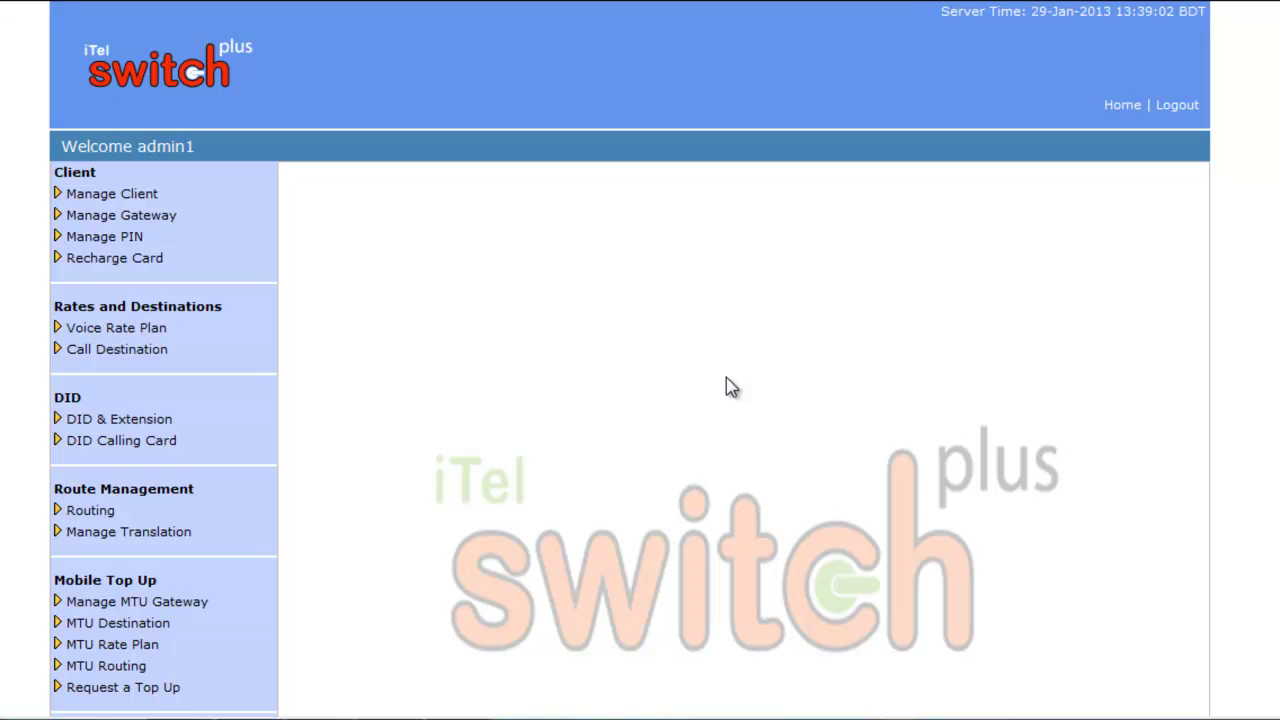
pyautogui.click(145, 240)
pyautogui.click(110, 344)
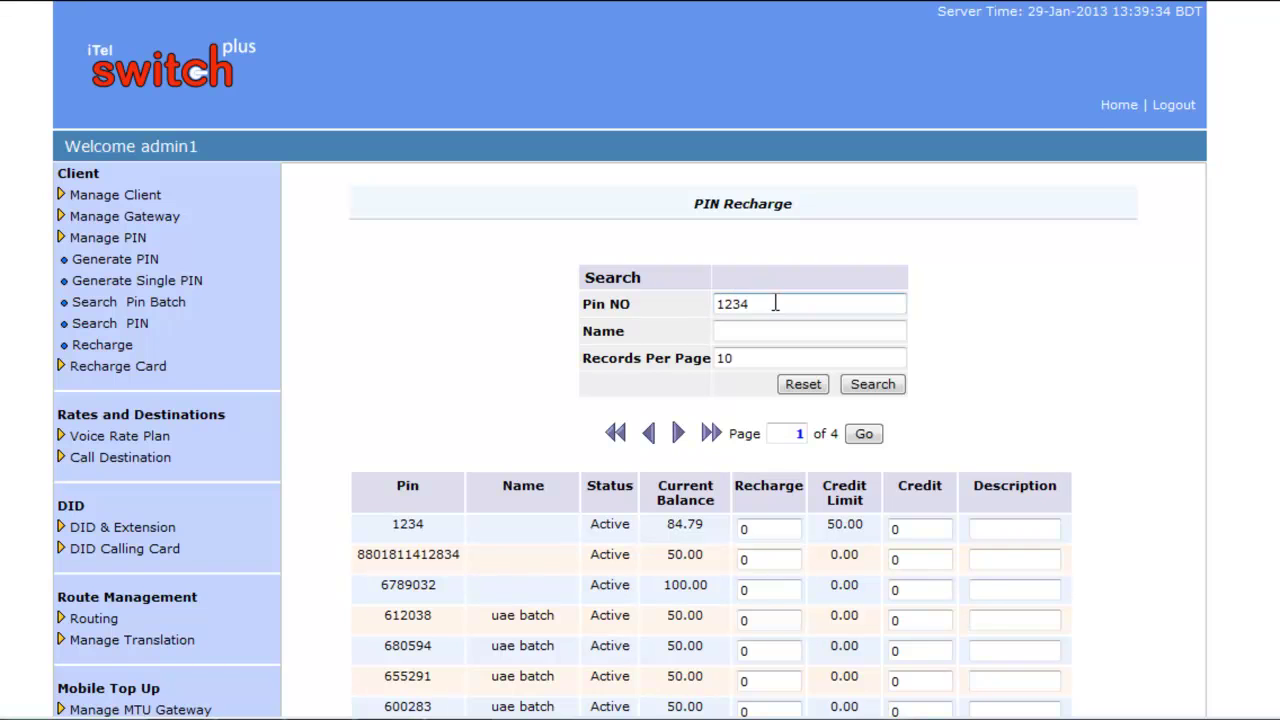
pyautogui.moveTo(775, 303); pyautogui.dragTo(694, 305)
pyautogui.click(753, 333)
pyautogui.moveTo(786, 303); pyautogui.dragTo(710, 304)
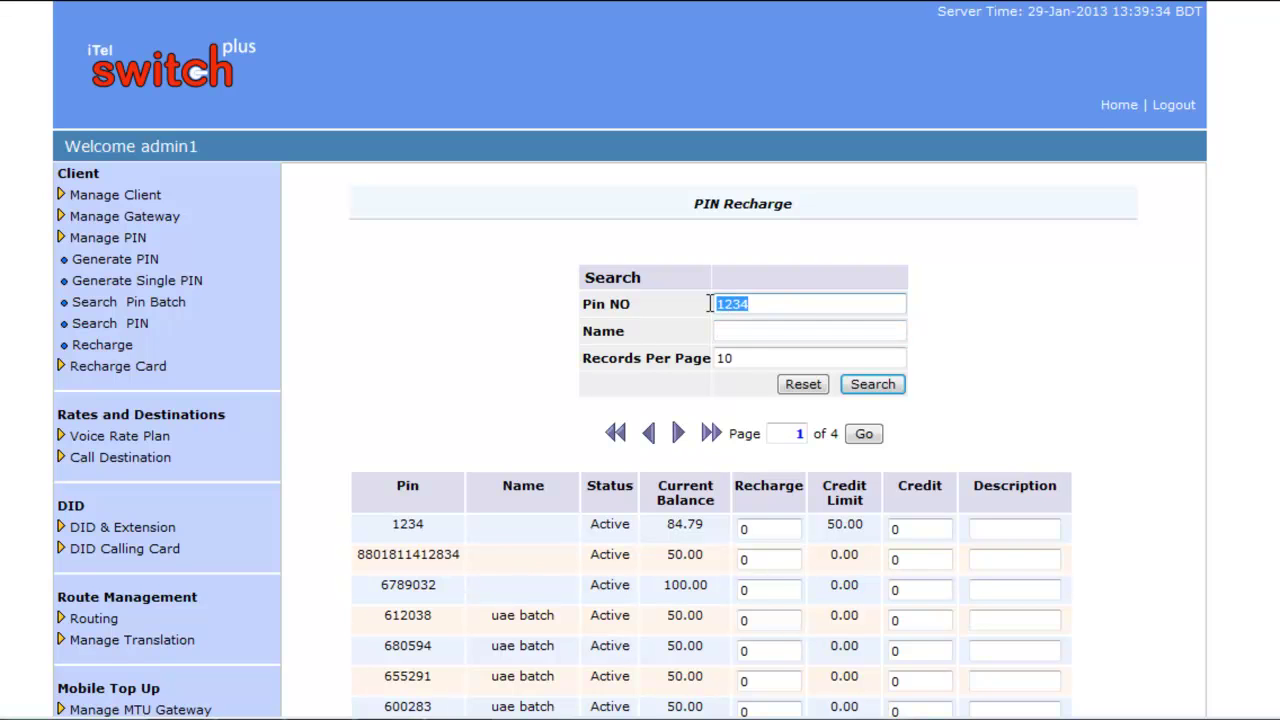
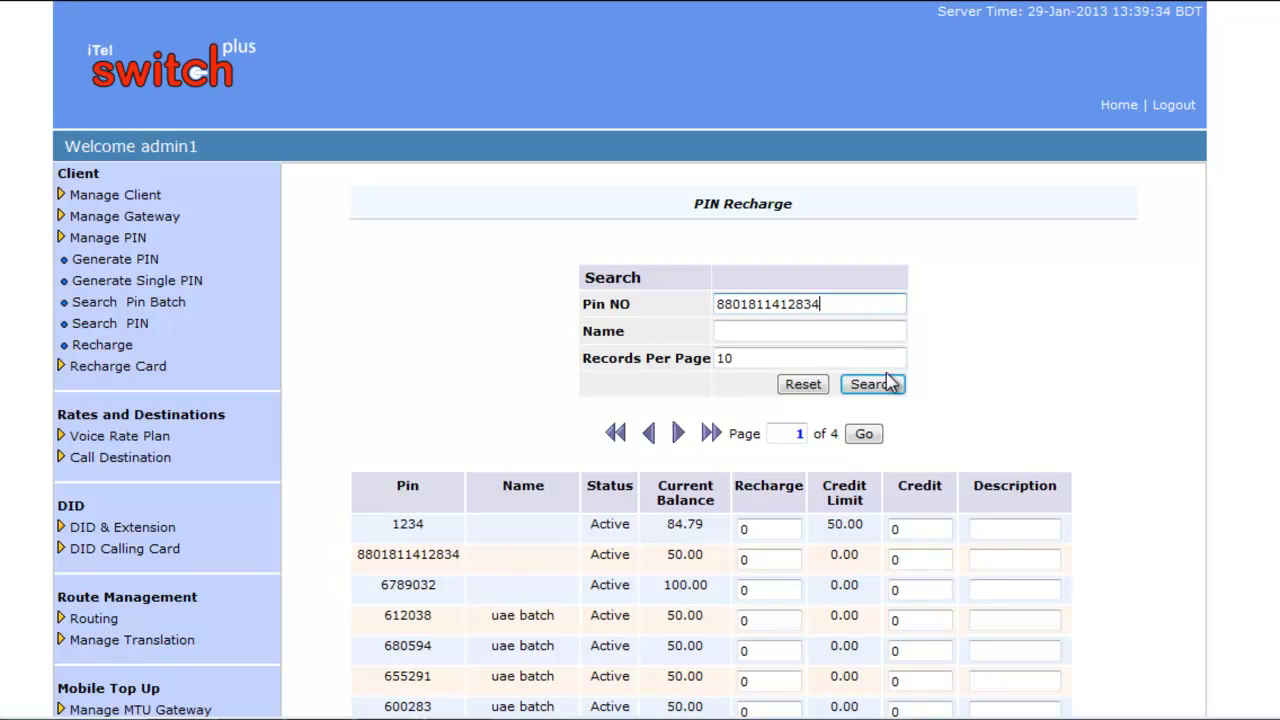
pyautogui.click(866, 389)
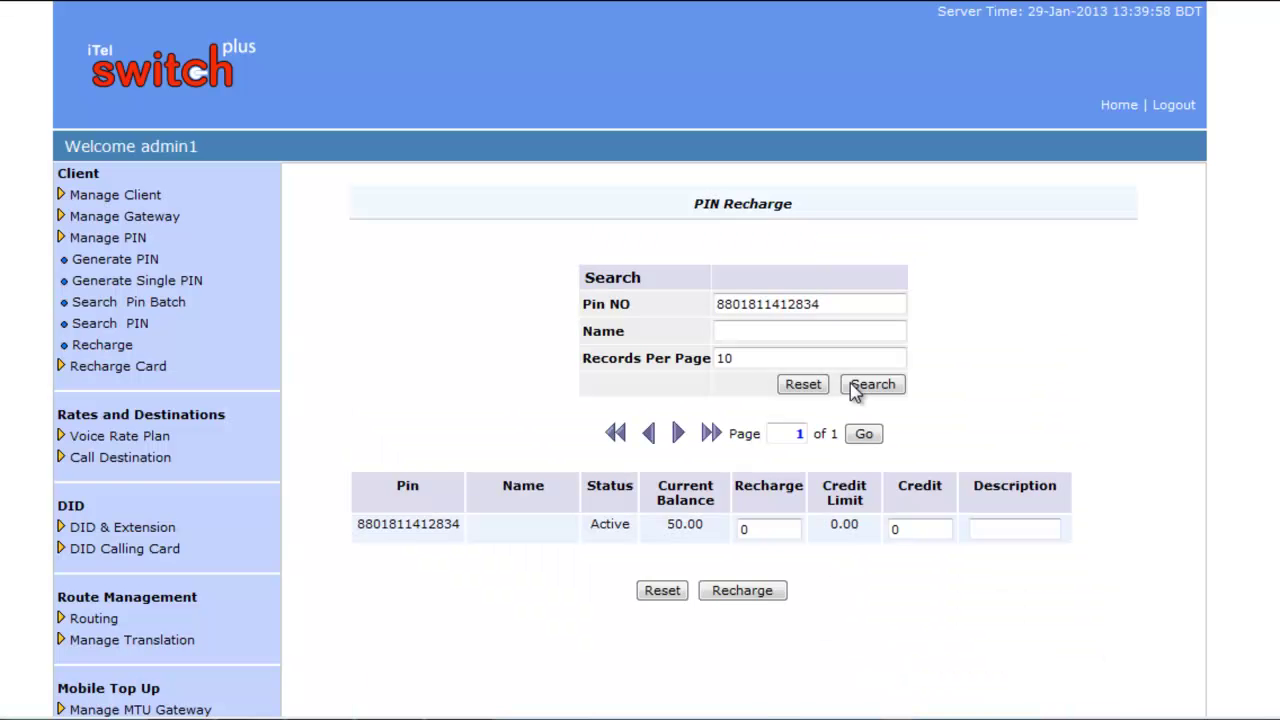
pyautogui.doubleClick(778, 529)
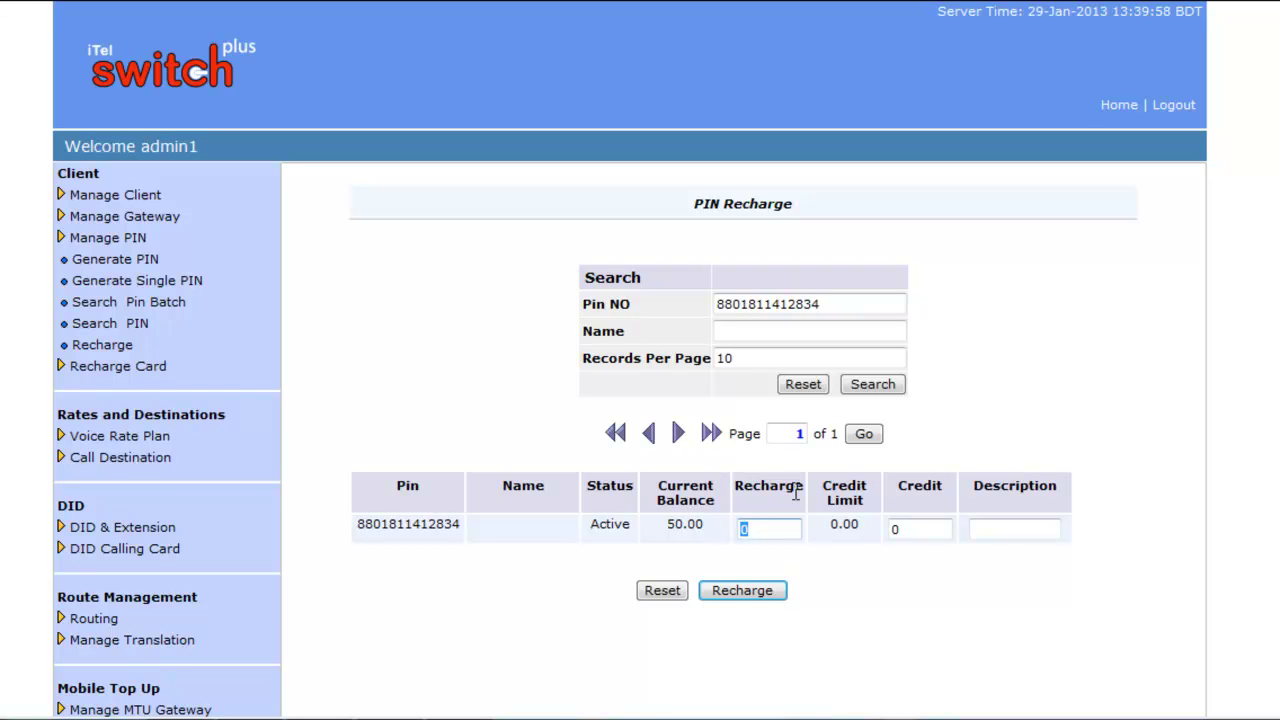
pyautogui.write('50')
pyautogui.click(898, 527)
pyautogui.doubleClick(898, 527)
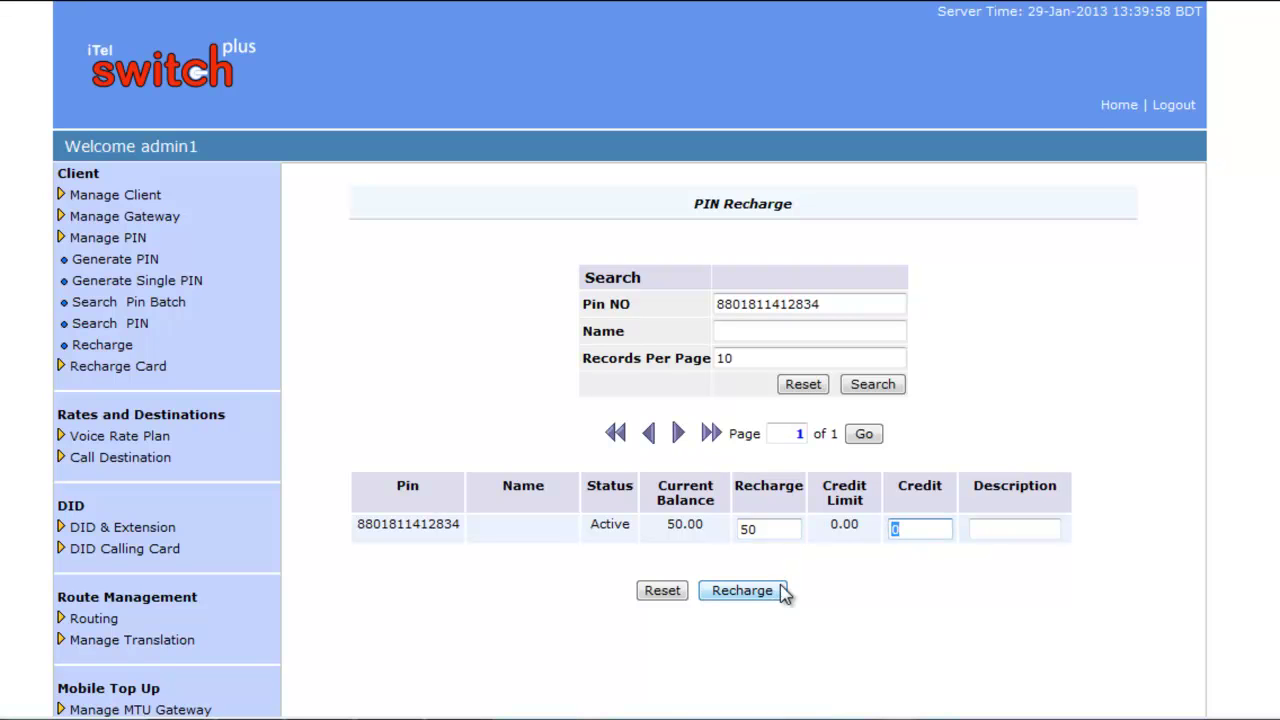
pyautogui.click(977, 520)
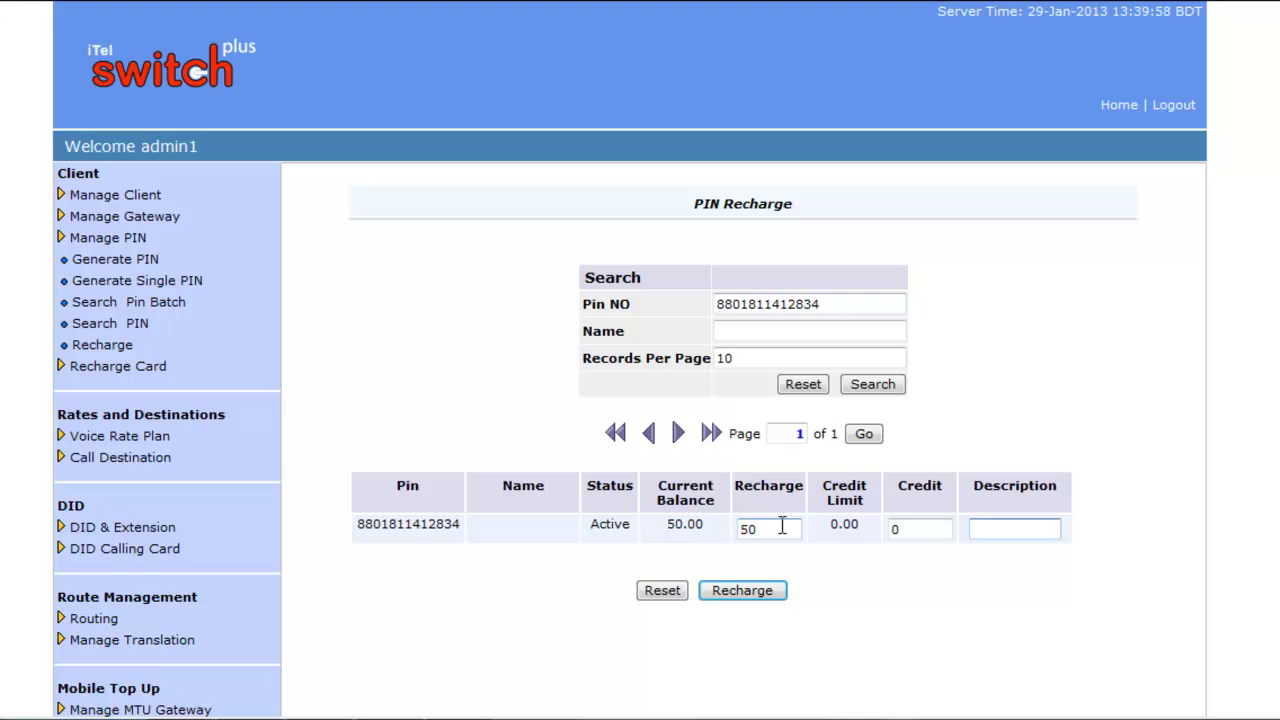
pyautogui.moveTo(782, 527); pyautogui.dragTo(729, 530)
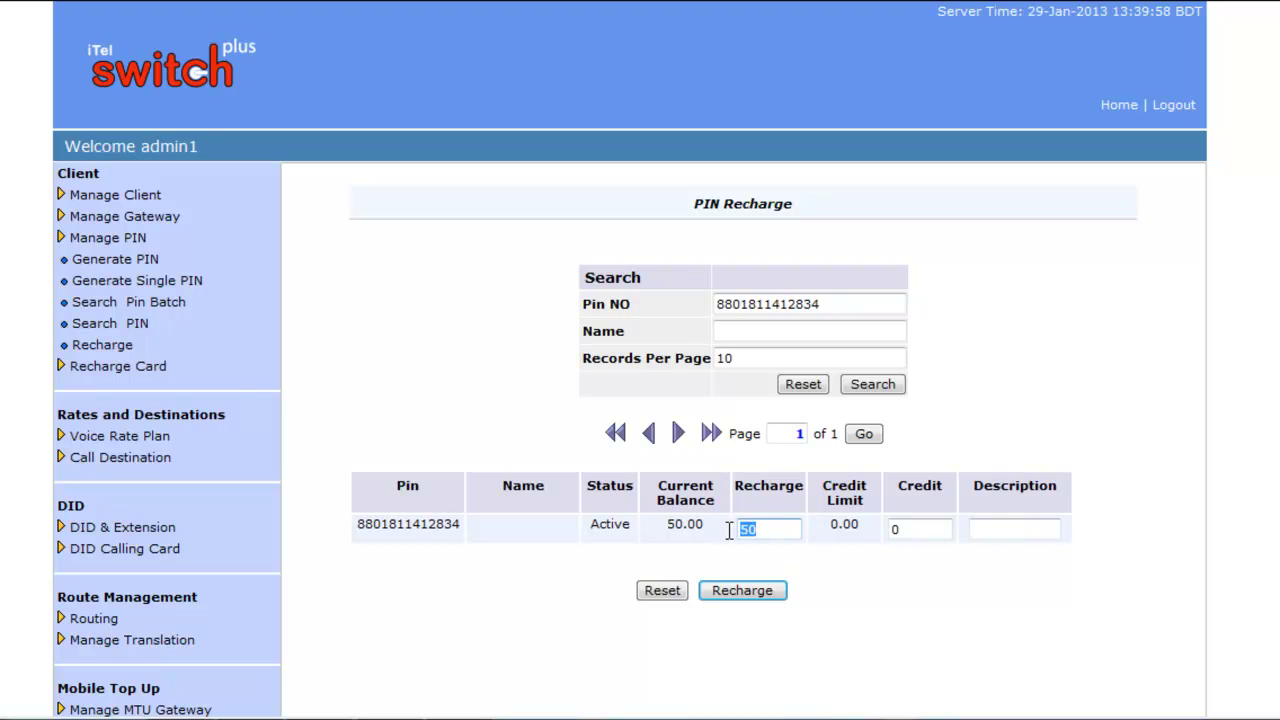
pyautogui.click(744, 592)
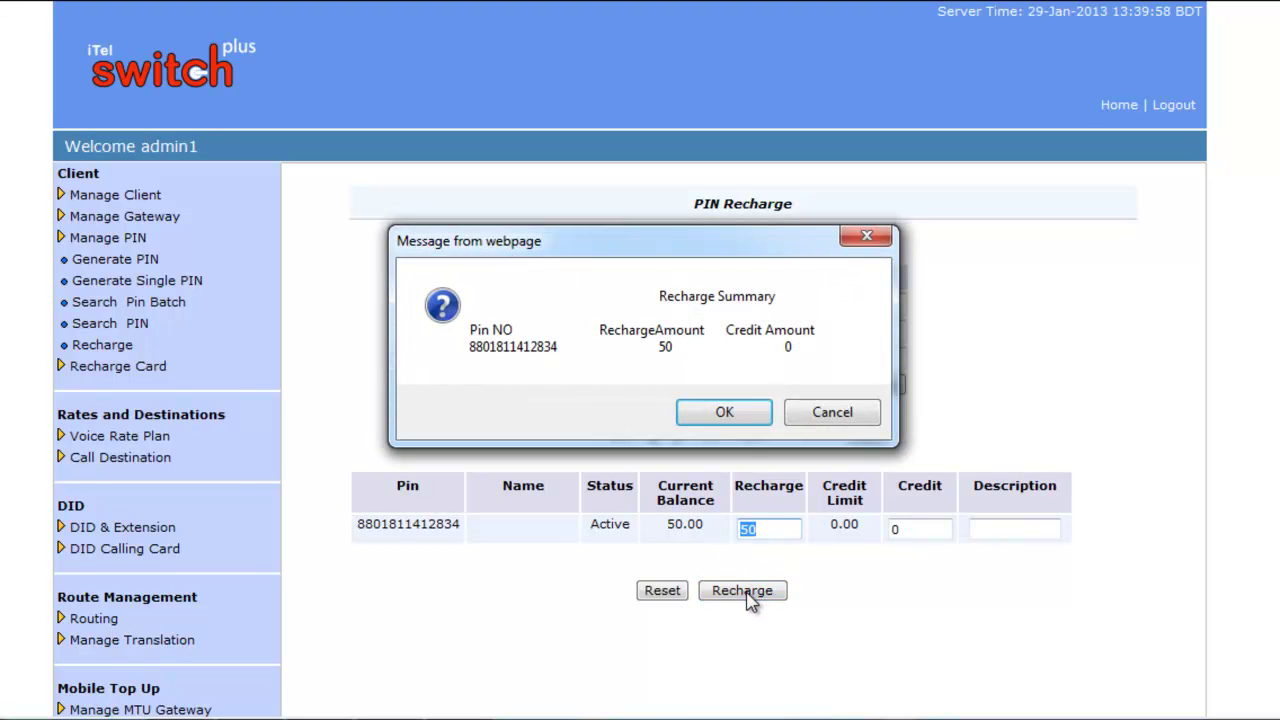
pyautogui.click(738, 416)
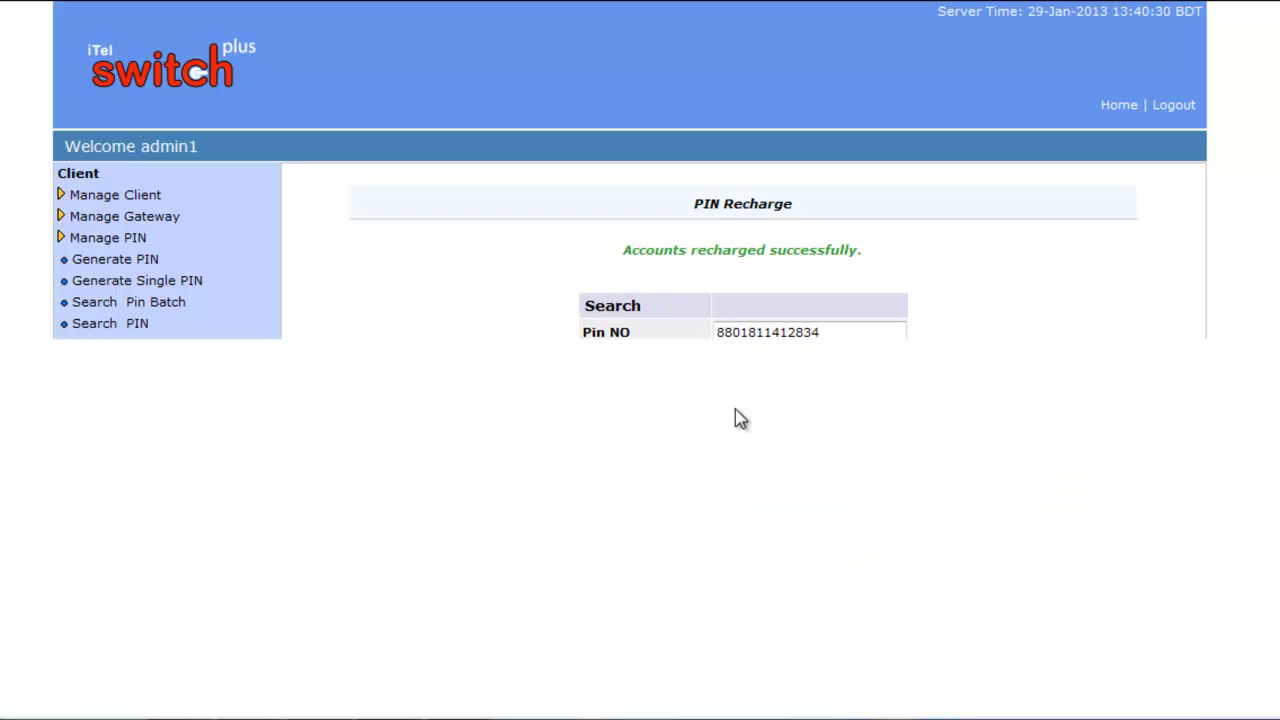
# Search the PIN again to confirm its balance now reads 100.00
pyautogui.scroll(-2, 948, 340)
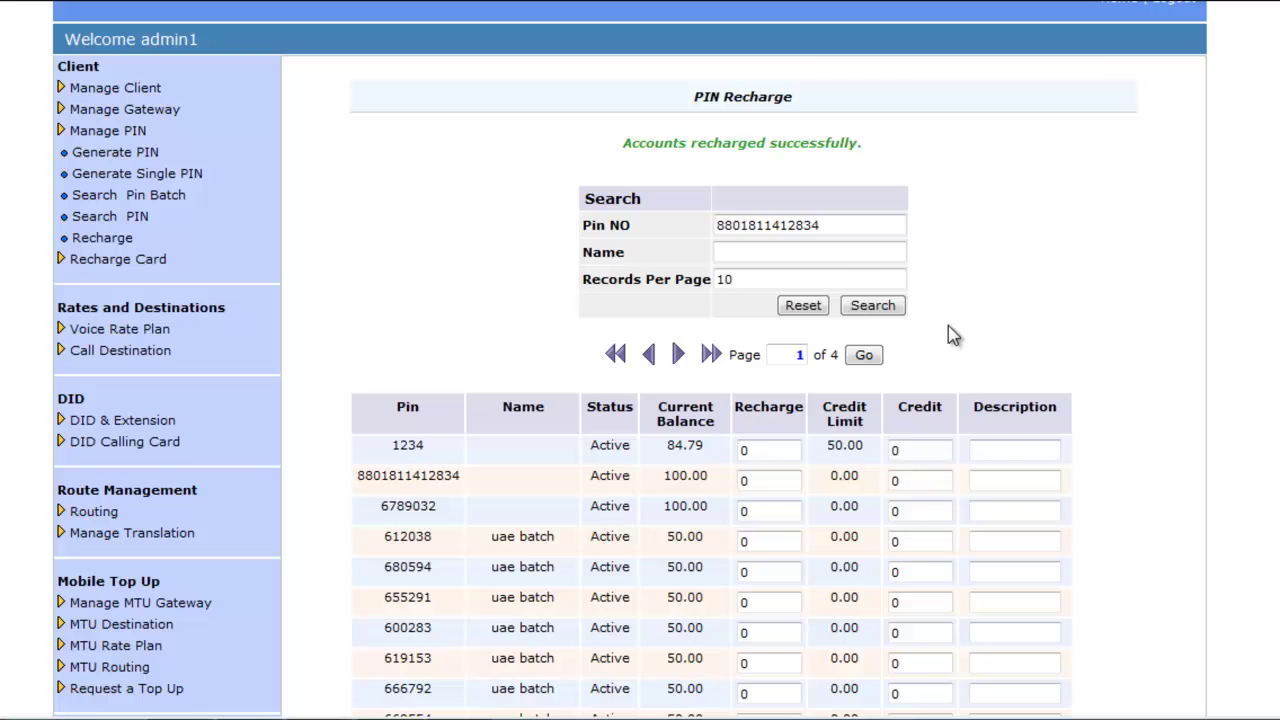
pyautogui.click(868, 310)
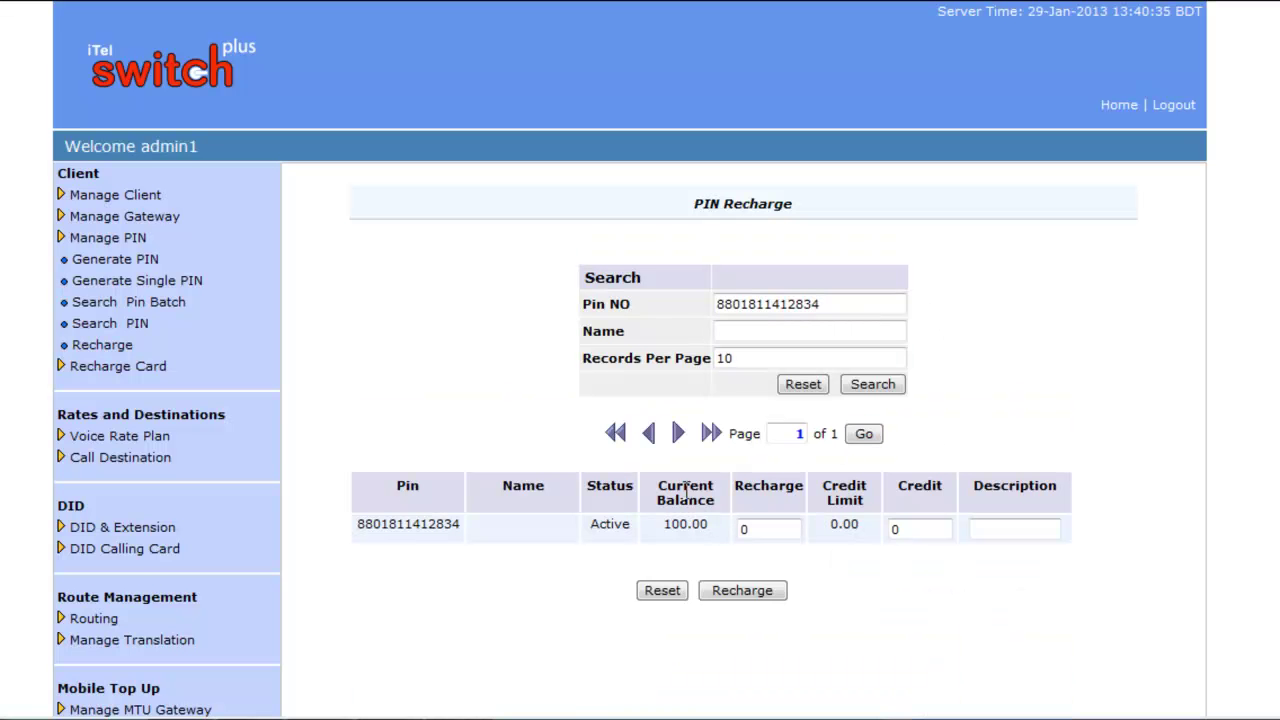
pyautogui.moveTo(688, 524); pyautogui.dragTo(662, 527)
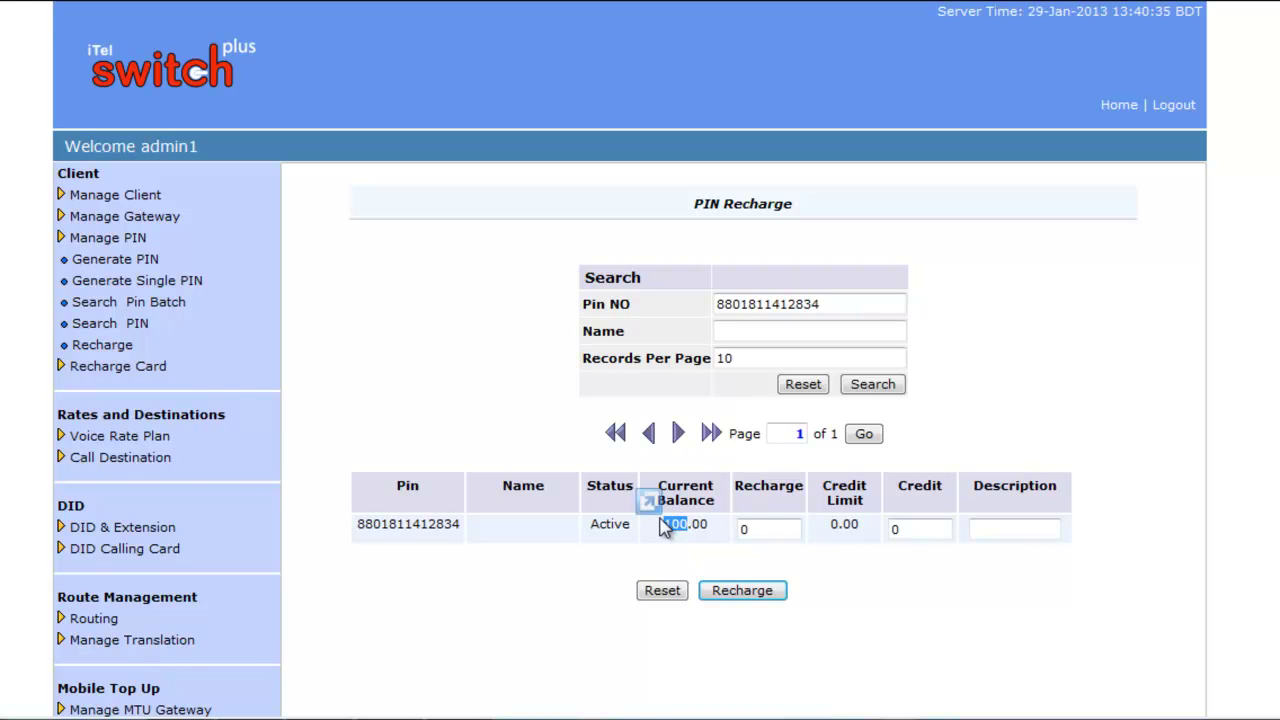